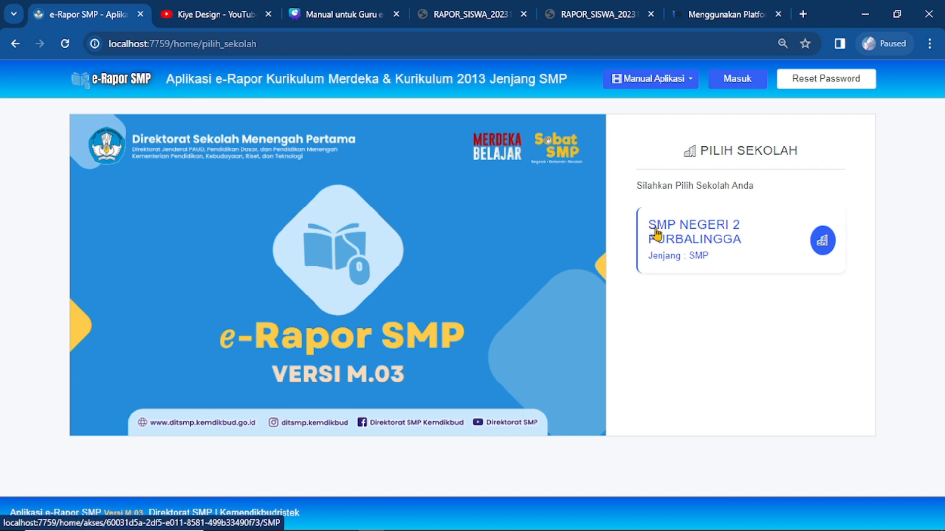
Choose the school SMP NEGERI 2 PURBALINGGA and review the dashboard's teacher and homeroom data summaries
click(713, 249)
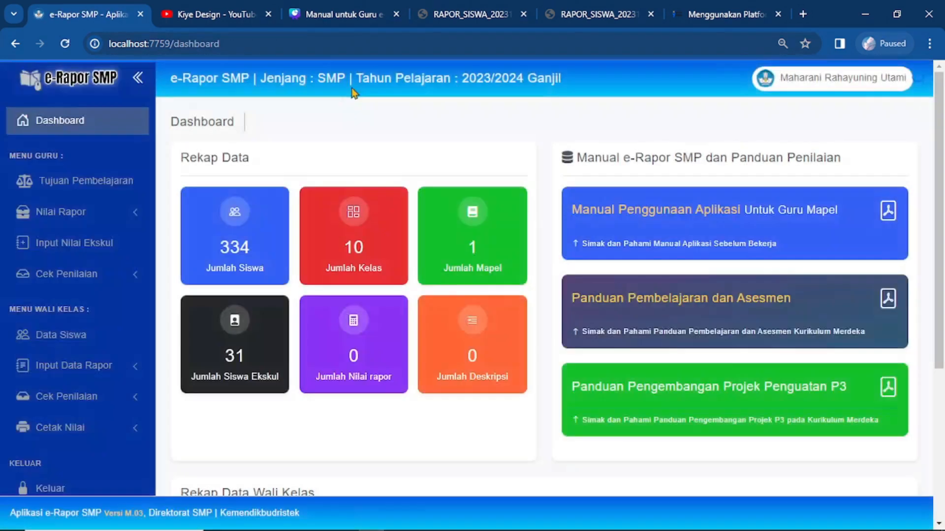
scroll(638, 167, down, 3)
scroll(620, 180, up, 3)
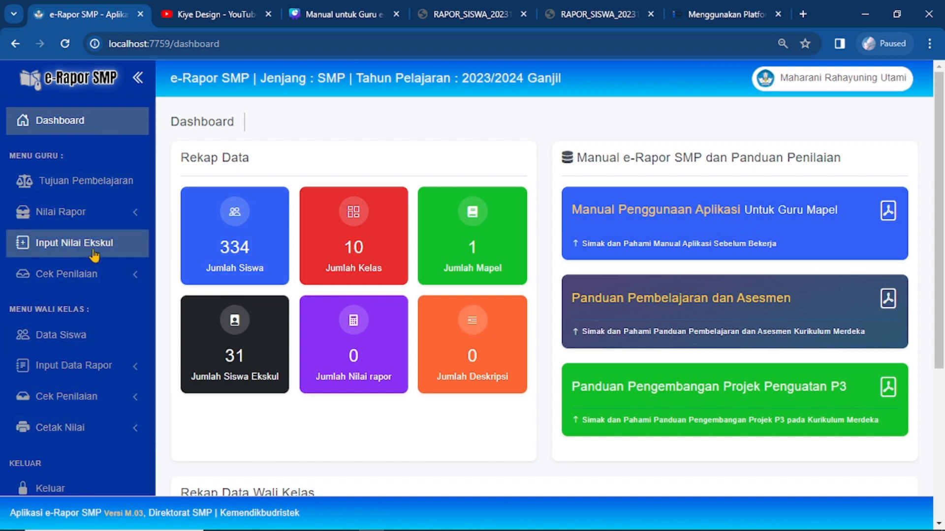
scroll(443, 249, down, 4)
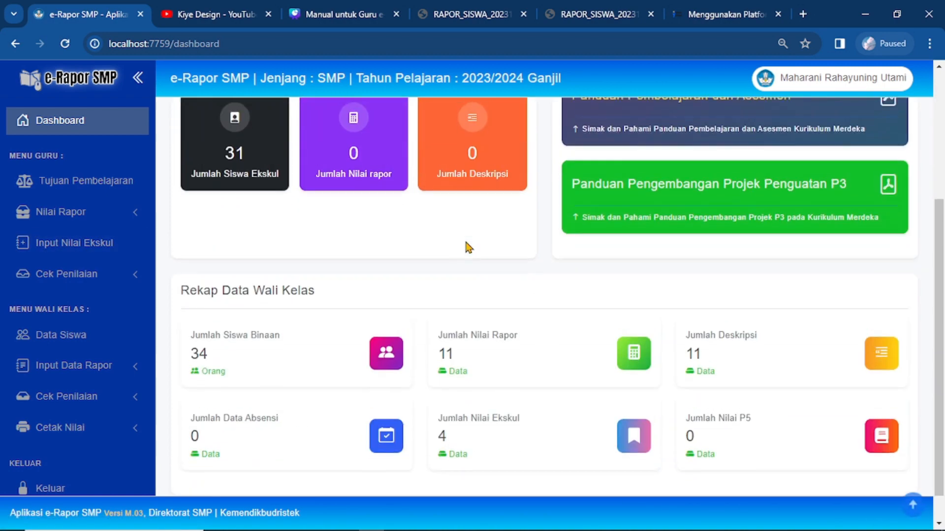
scroll(467, 247, up, 4)
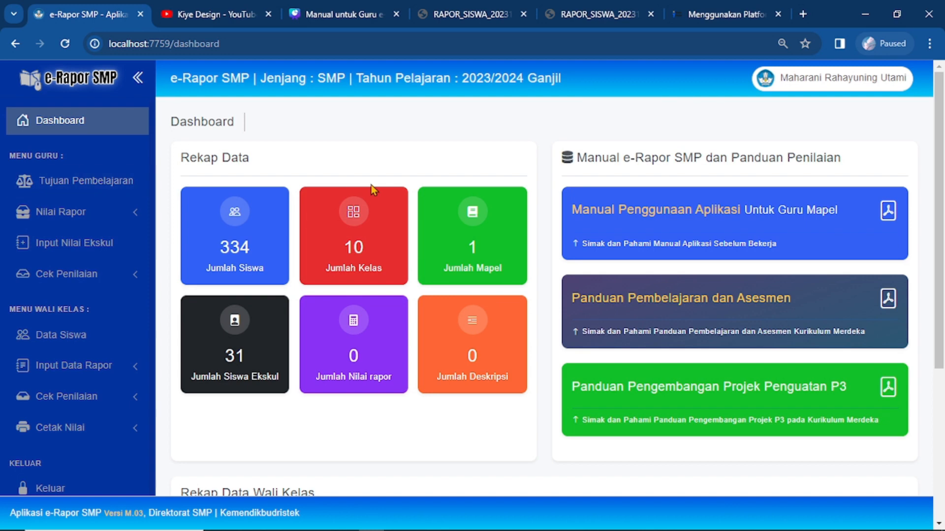
Switch to the Canva teacher manual and examine the Alur Kerja Guru workflow diagram on page 2
click(347, 16)
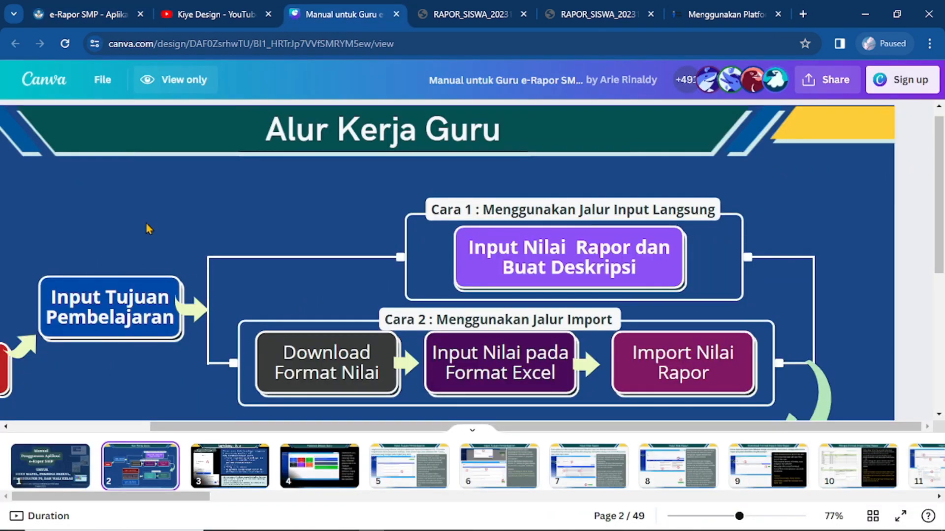
click(58, 15)
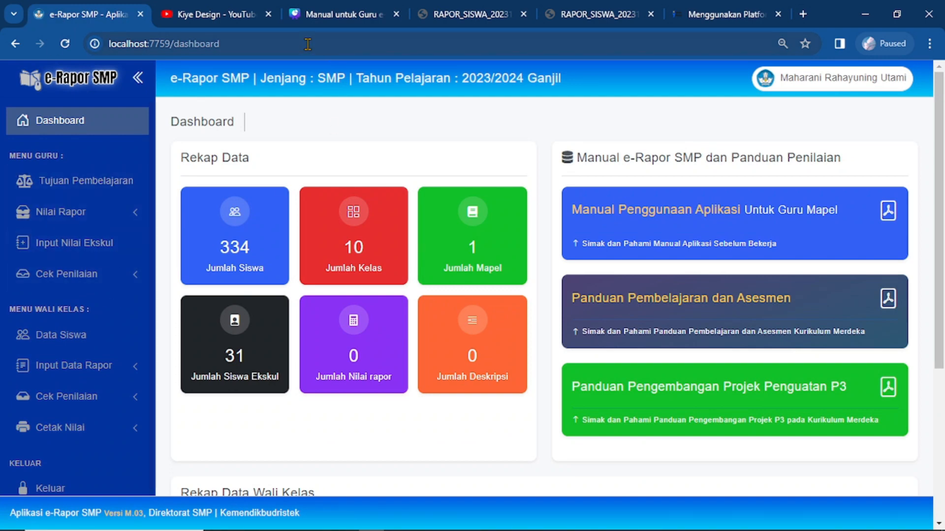
click(326, 21)
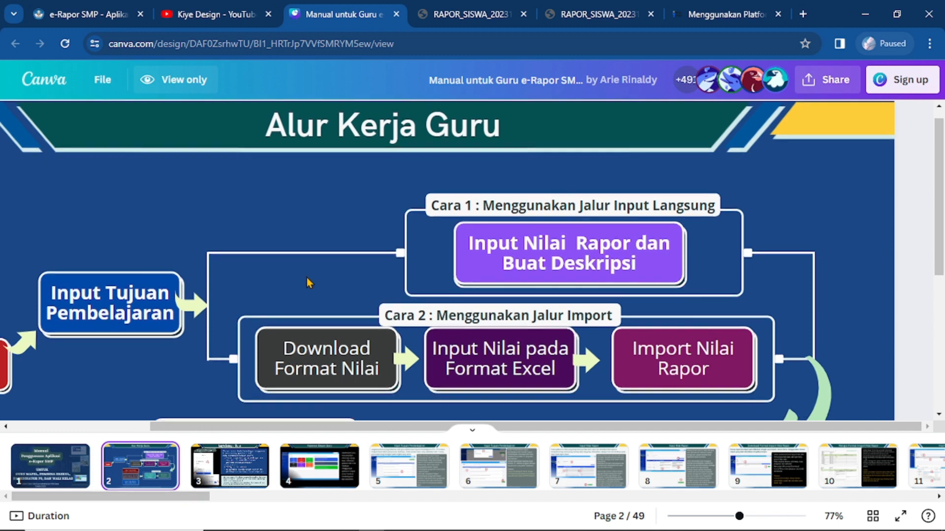
scroll(306, 278, down, 3)
scroll(193, 257, up, 3)
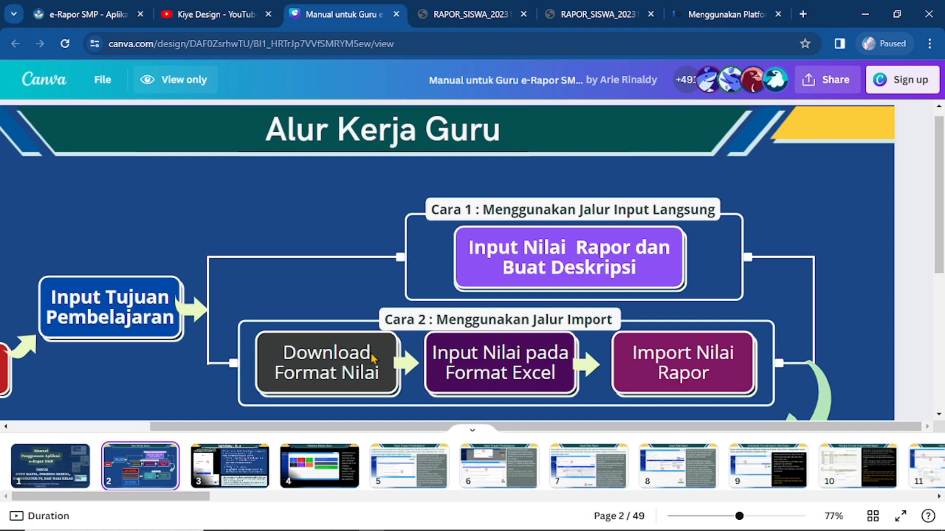
scroll(342, 342, down, 2)
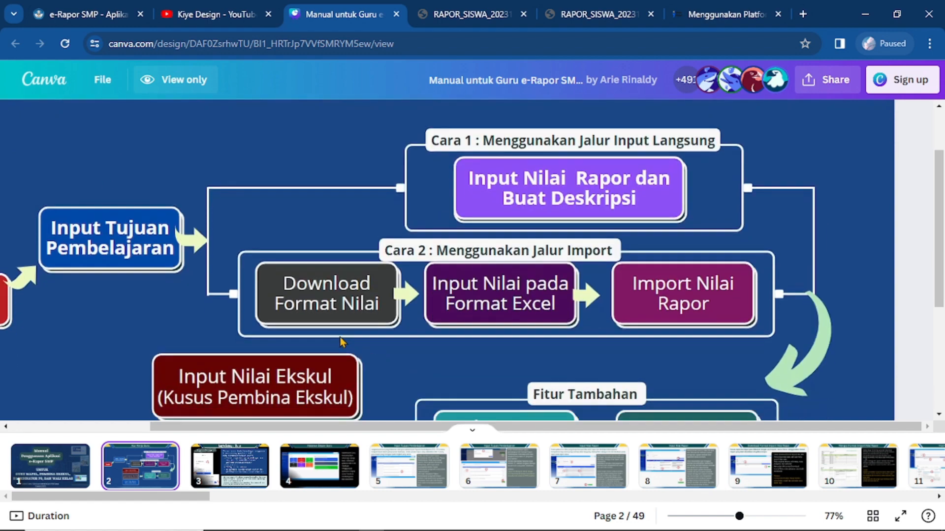
Switch back to e-Rapor SMP and show the learning objectives list (Tujuan Pembelajaran) for the subject Informatika
click(117, 18)
click(81, 189)
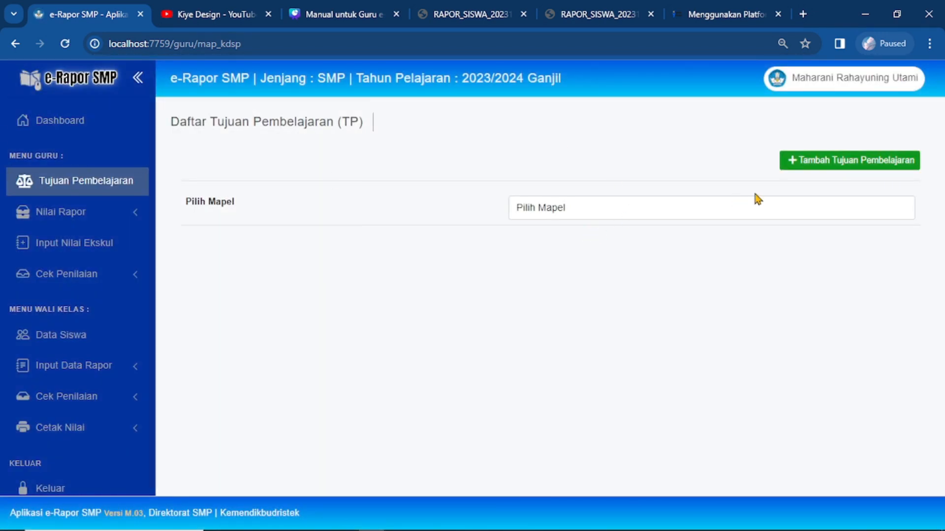
click(634, 211)
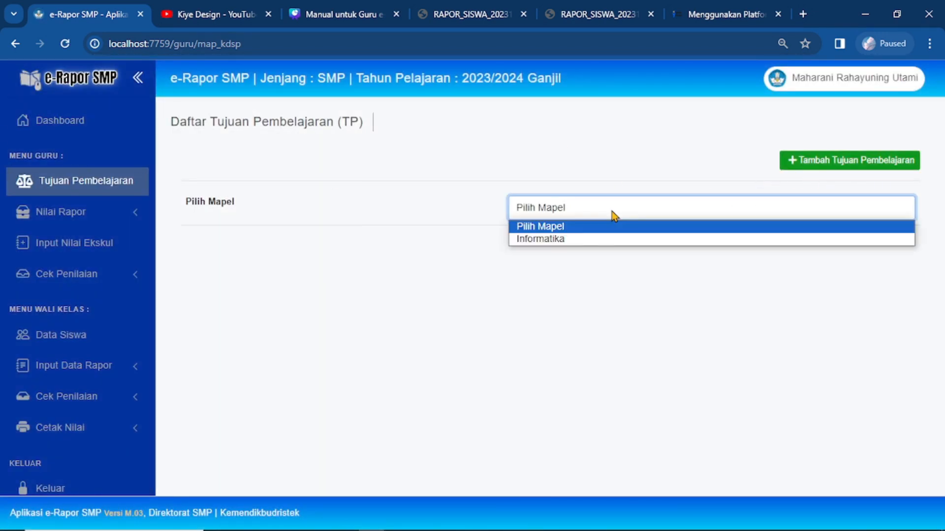
click(606, 243)
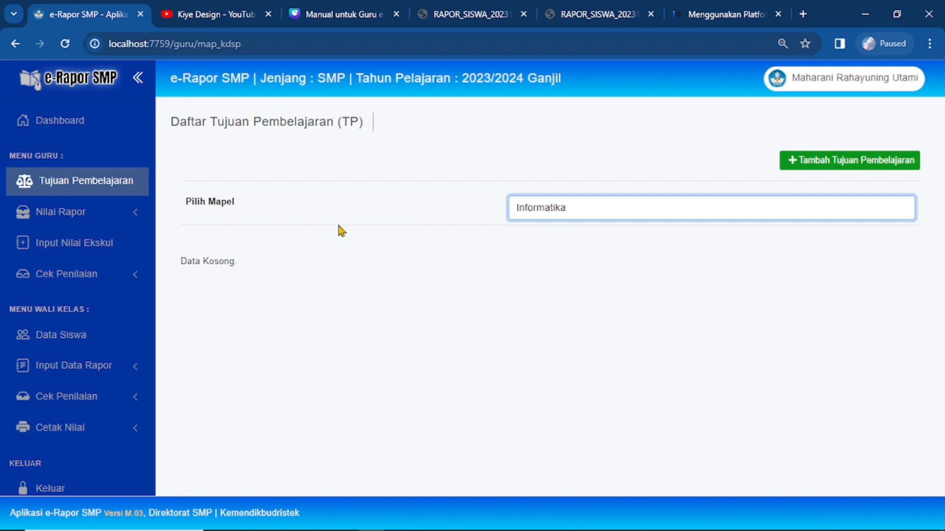
Add 6 blank learning objective entries for the subject Informatika
click(837, 166)
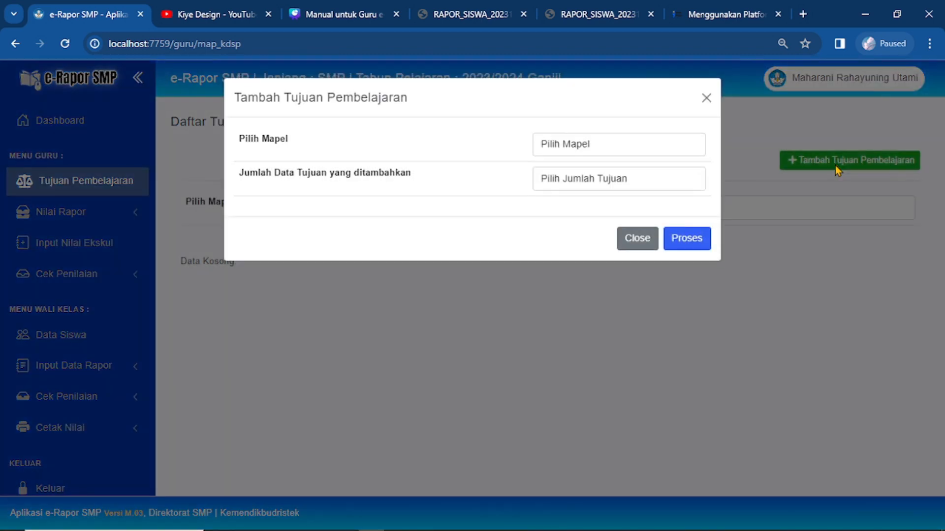
click(617, 145)
click(612, 178)
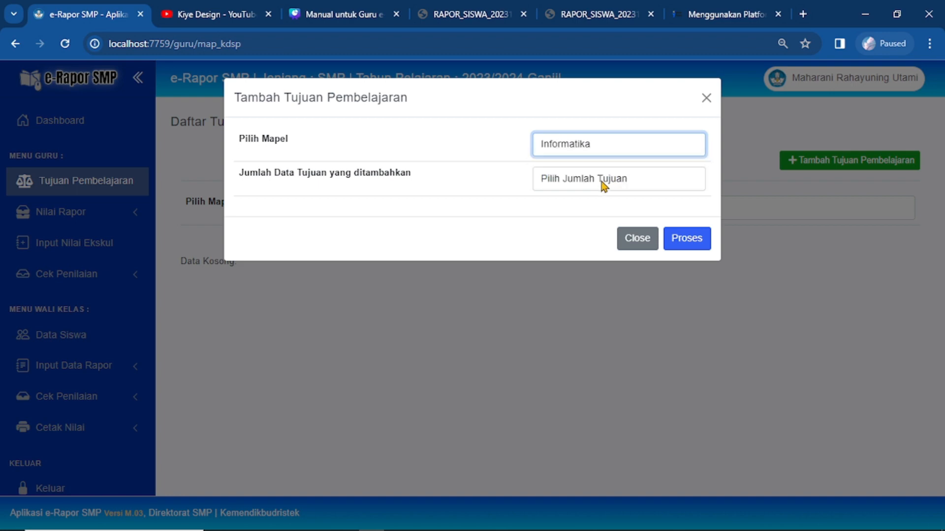
click(608, 181)
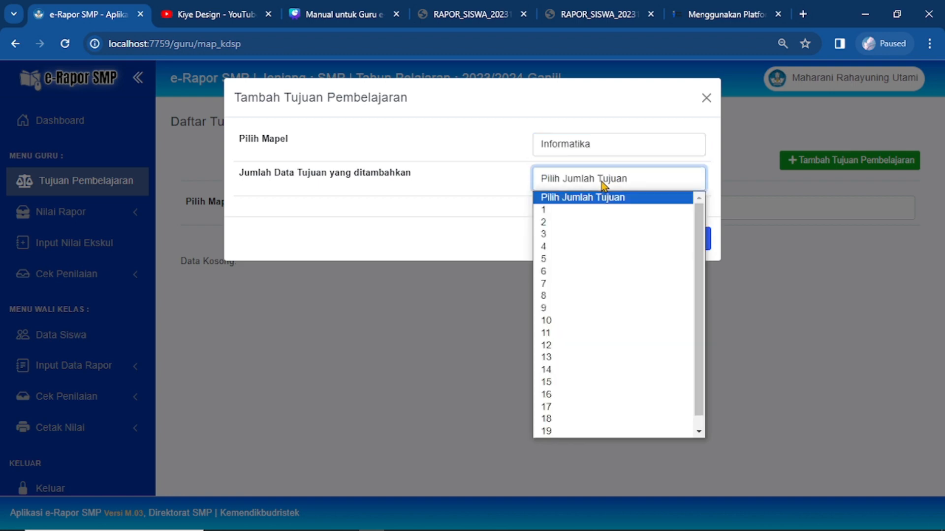
click(608, 236)
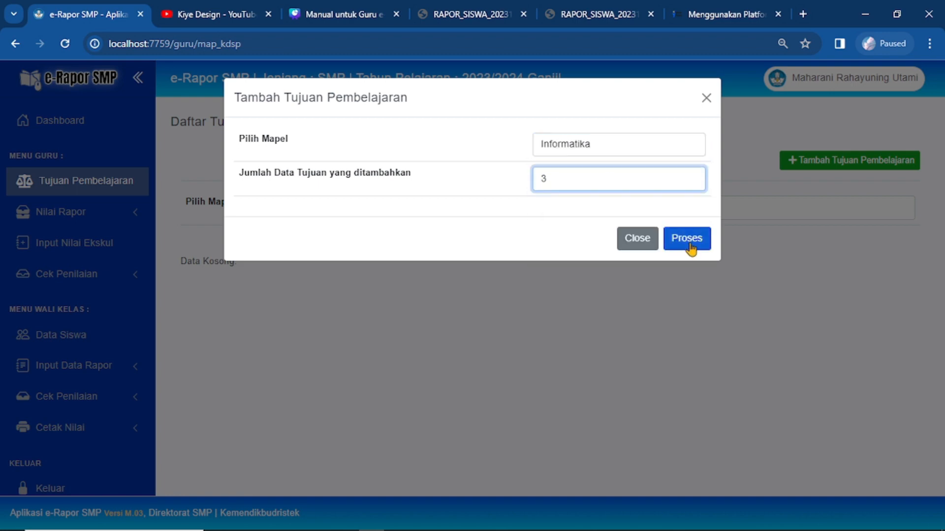
click(566, 184)
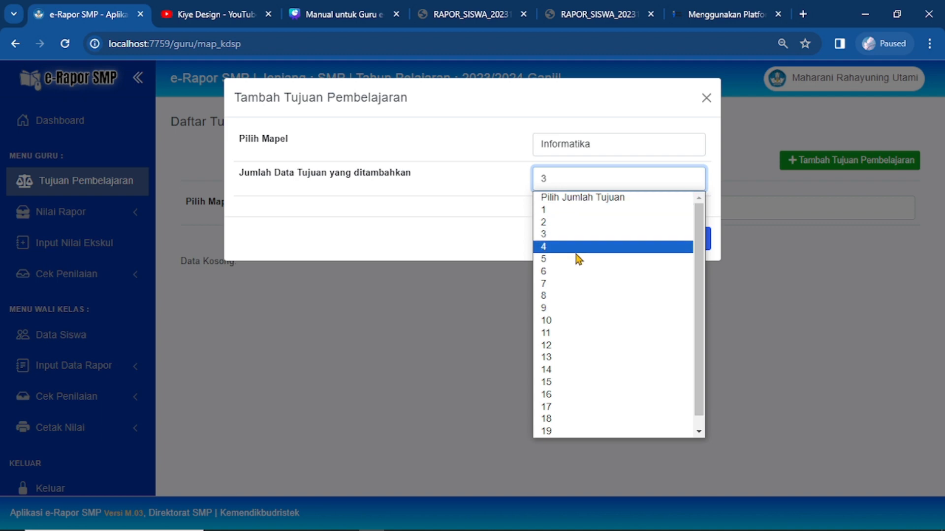
click(579, 275)
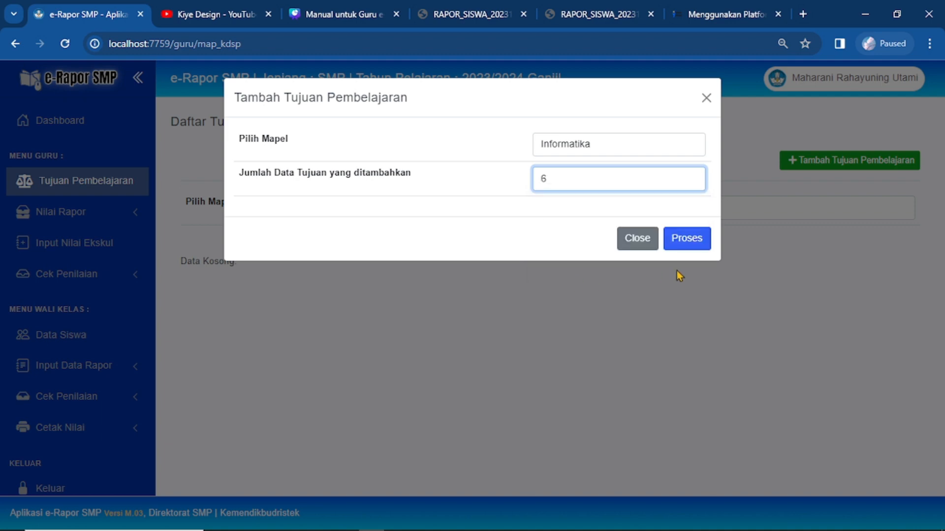
click(687, 243)
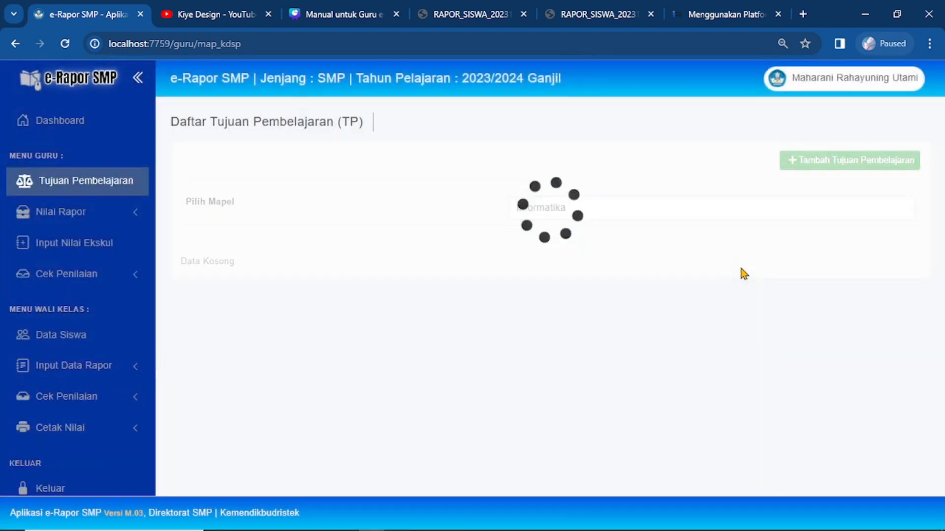
Set learning objective row 1 to Tingkat 7 and Semester 1
scroll(316, 343, down, 3)
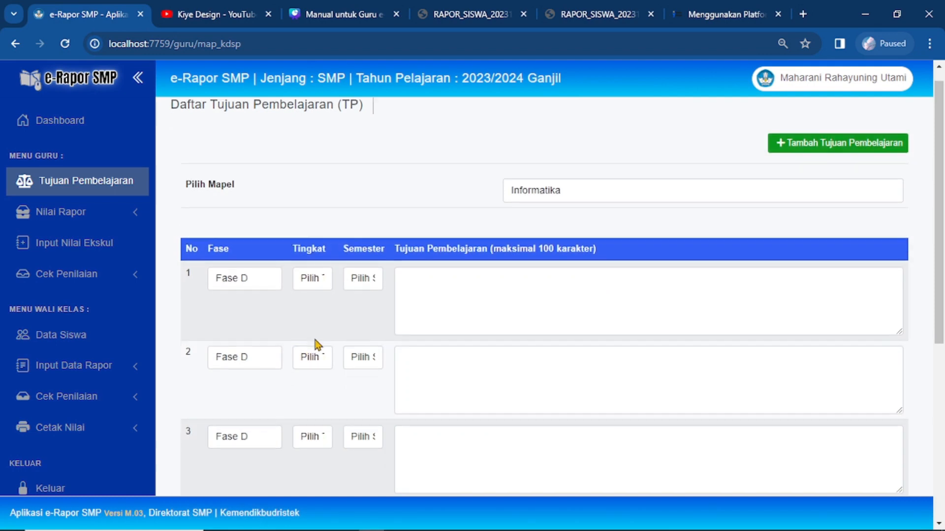
scroll(325, 338, up, 3)
click(486, 310)
click(456, 390)
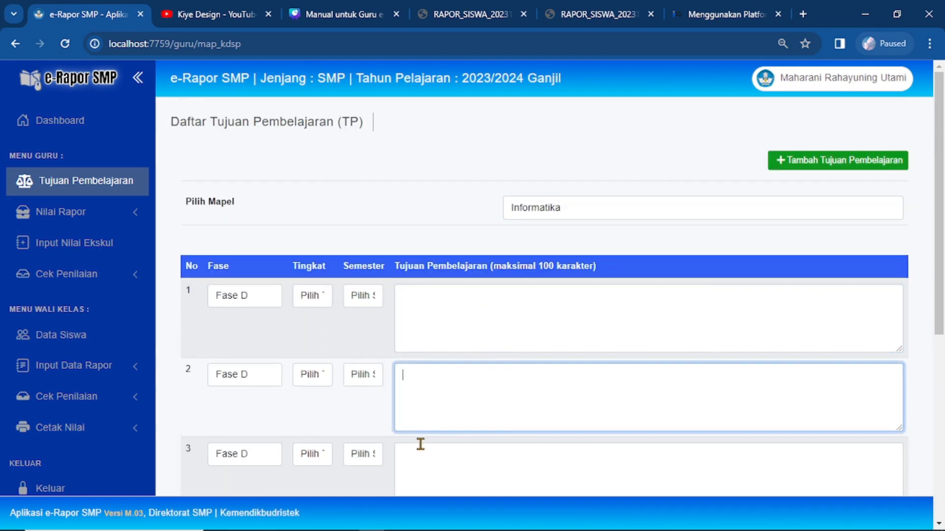
click(323, 295)
click(320, 327)
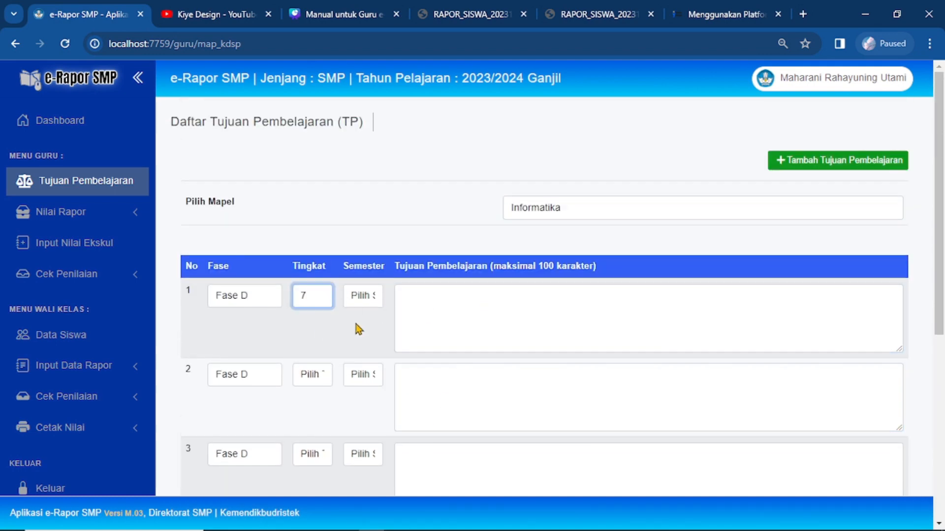
click(367, 296)
click(366, 326)
Set learning objective rows 2 and 3 to Tingkat 7 and Semester 1
click(312, 374)
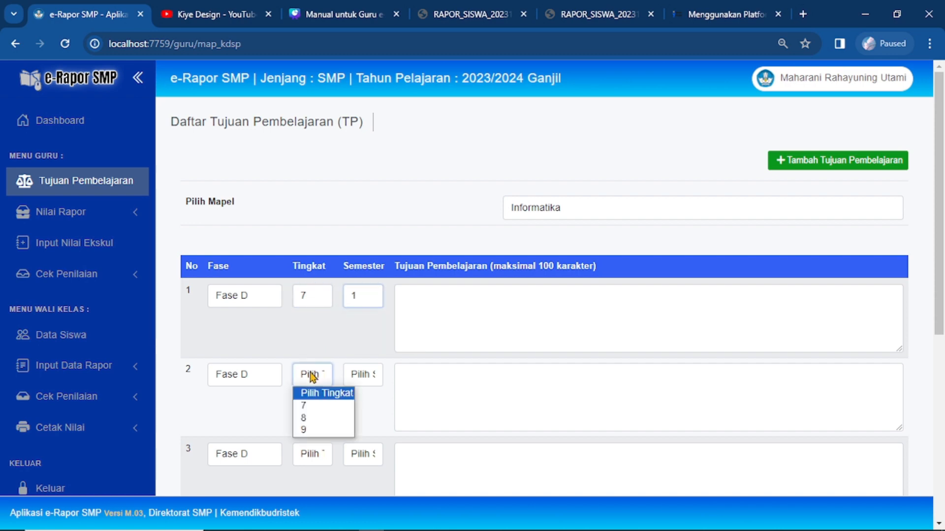
click(319, 401)
click(367, 375)
click(365, 401)
scroll(365, 392, down, 3)
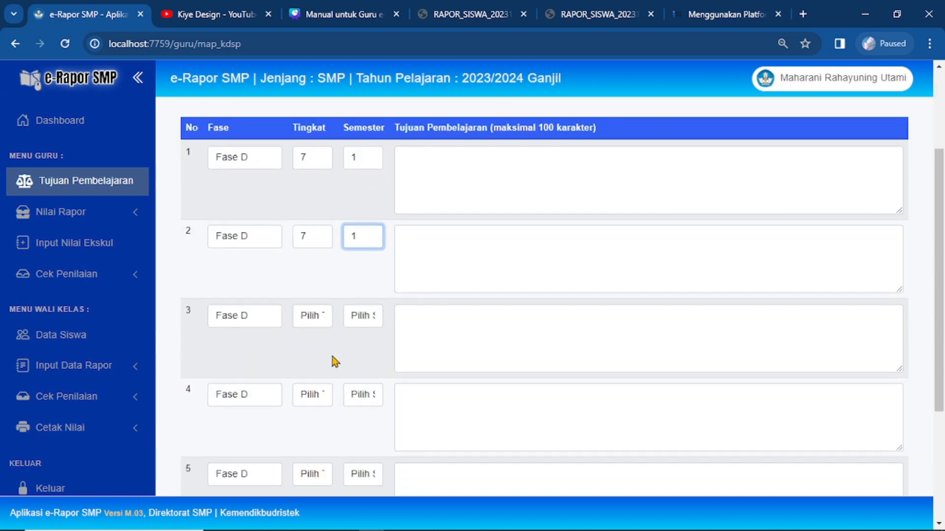
click(313, 317)
click(320, 346)
click(364, 315)
click(372, 346)
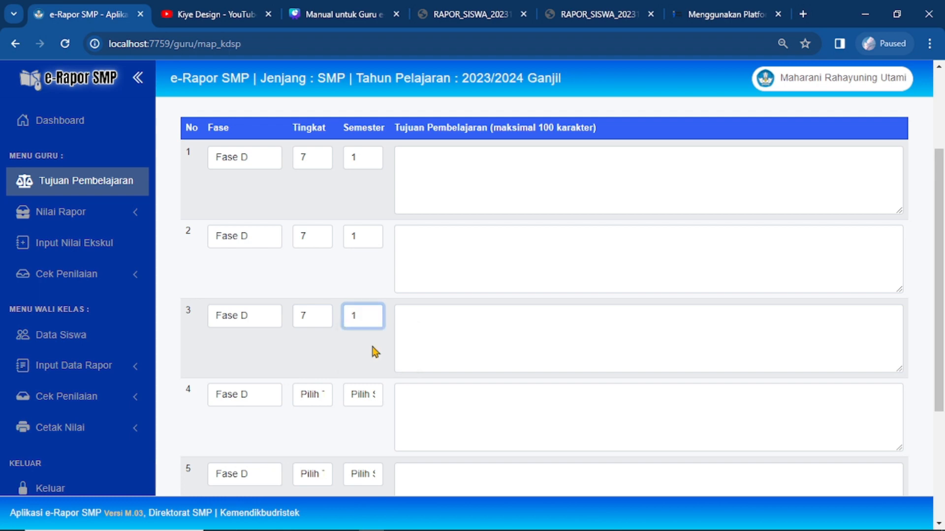
Enter "mengoperasikan komputer" as the learning objective text in row 1
click(459, 192)
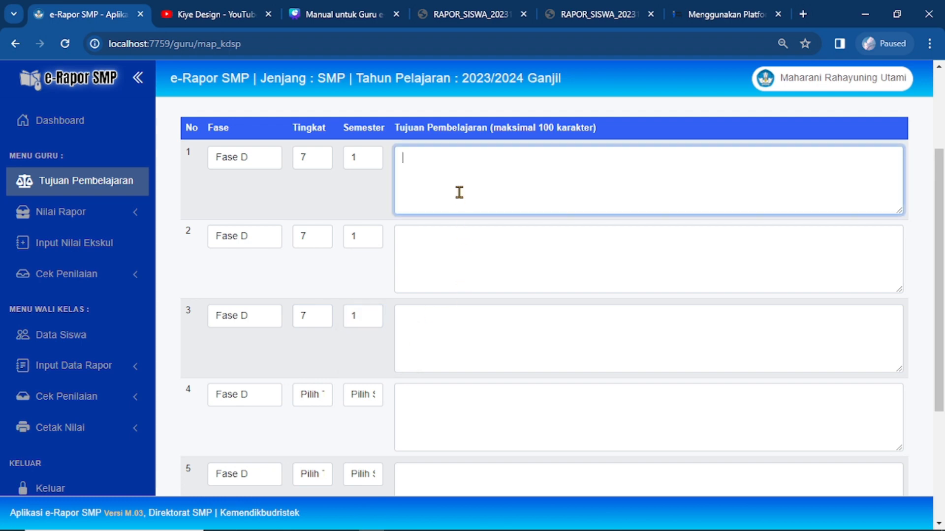
text(mengoper)
key(ctrl+a)
text(mengoperasika)
key(BackSpace)
text(kan komput)
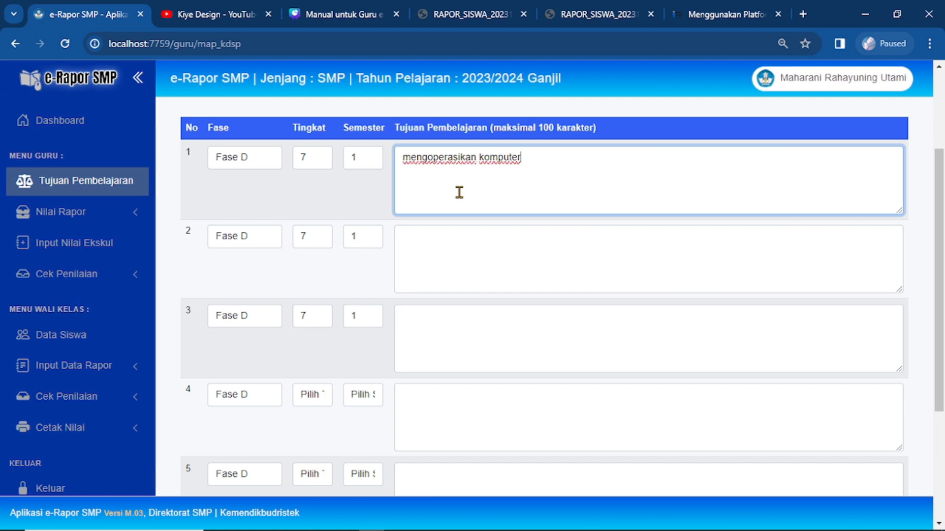
Enter "tujuan kedua" as the learning objective text in row 2
key(Tab)
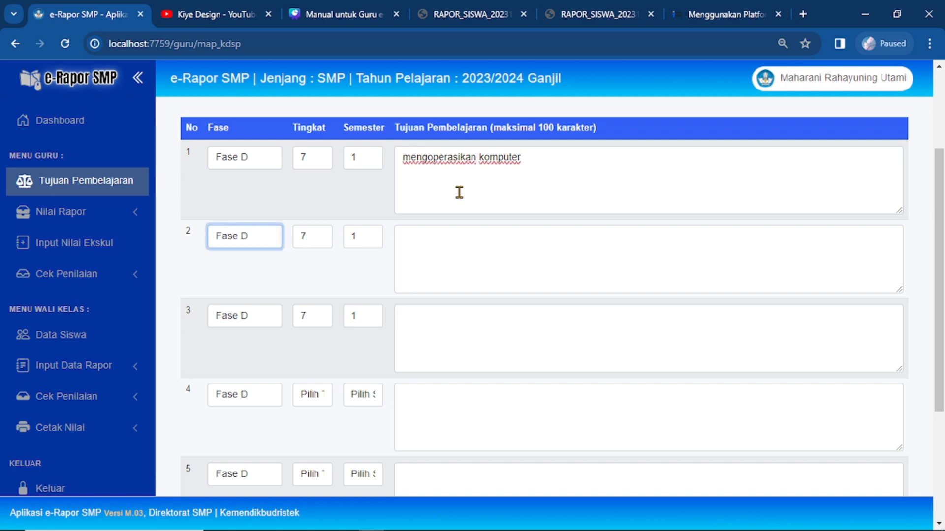
key(Tab)
key(Tab)
key(Tab)
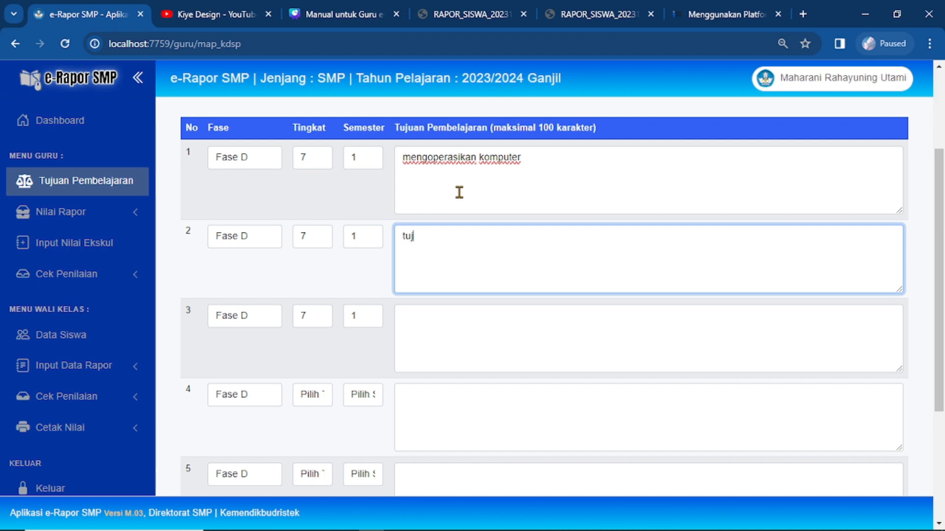
text(tujuan kedua)
Enter "tujuan pembelajaran ketiga" as the learning objective text in row 3
key(Tab)
key(Tab)
key(Tab)
key(Tab)
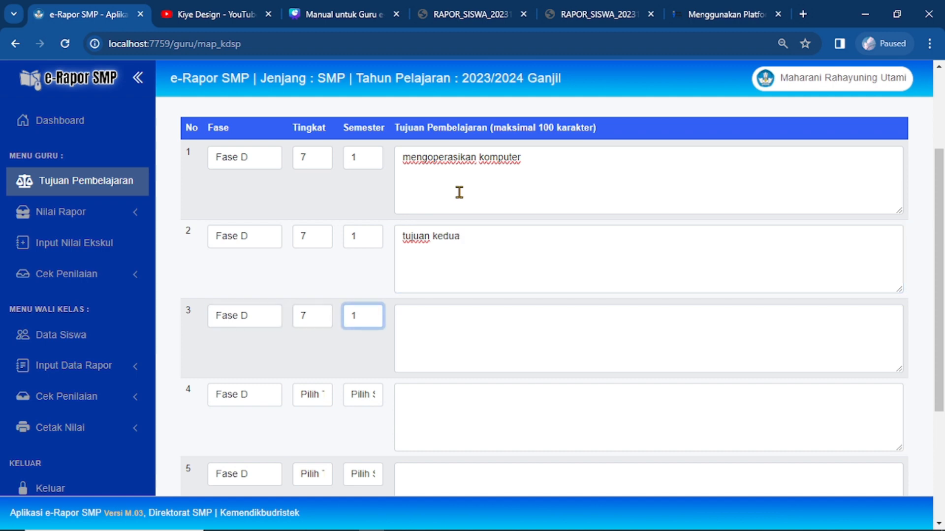
text(ju)
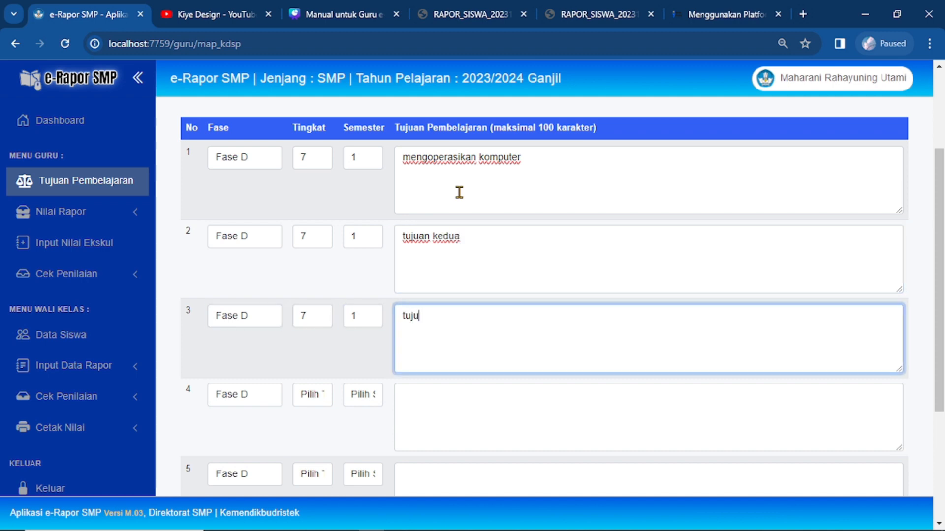
text(an pembelajaran ke)
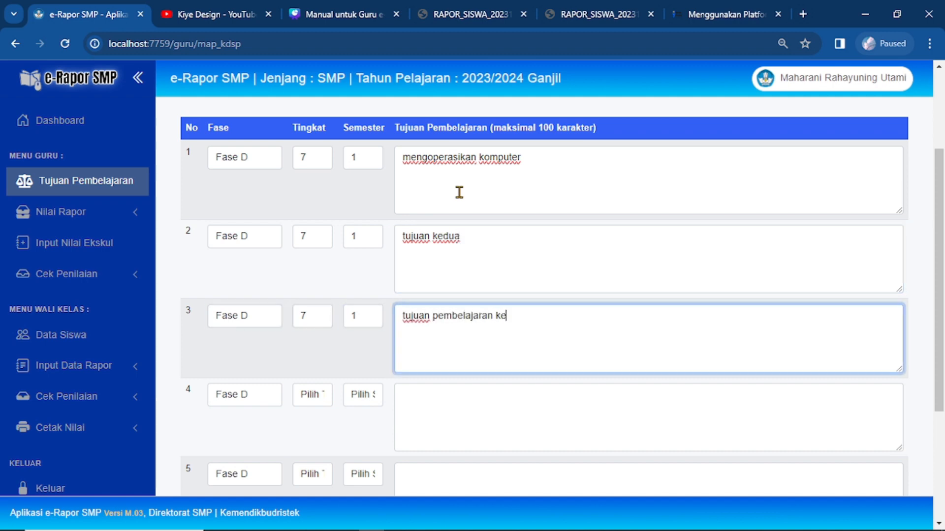
Set Tingkat 8 for learning objective rows 4, 5 and 6
key(Tab)
key(Tab)
key(Tab)
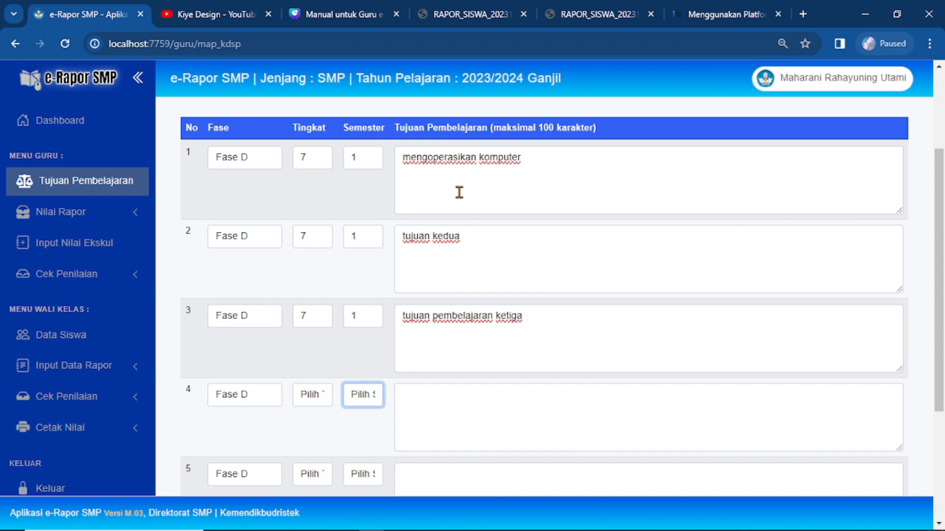
scroll(453, 174, down, 2)
scroll(327, 205, down, 1)
scroll(257, 164, up, 3)
scroll(371, 298, down, 4)
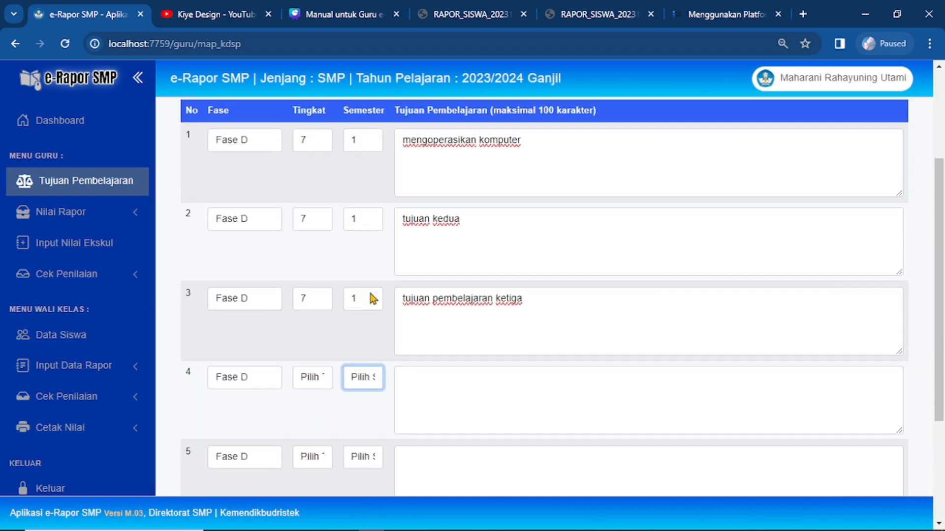
click(310, 215)
click(316, 247)
click(320, 284)
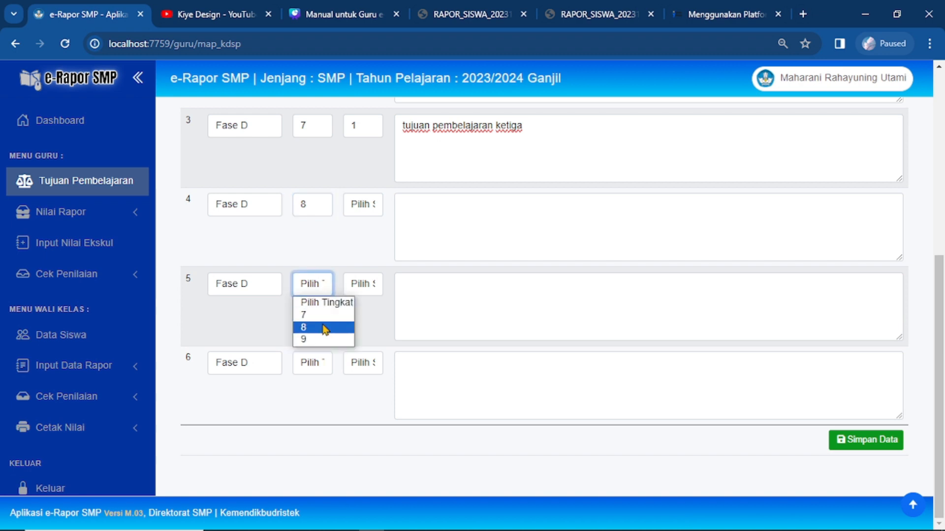
click(321, 326)
click(328, 377)
click(304, 417)
Enter "tujuan pembelajaran 1" as the learning objective text in row 4
click(453, 215)
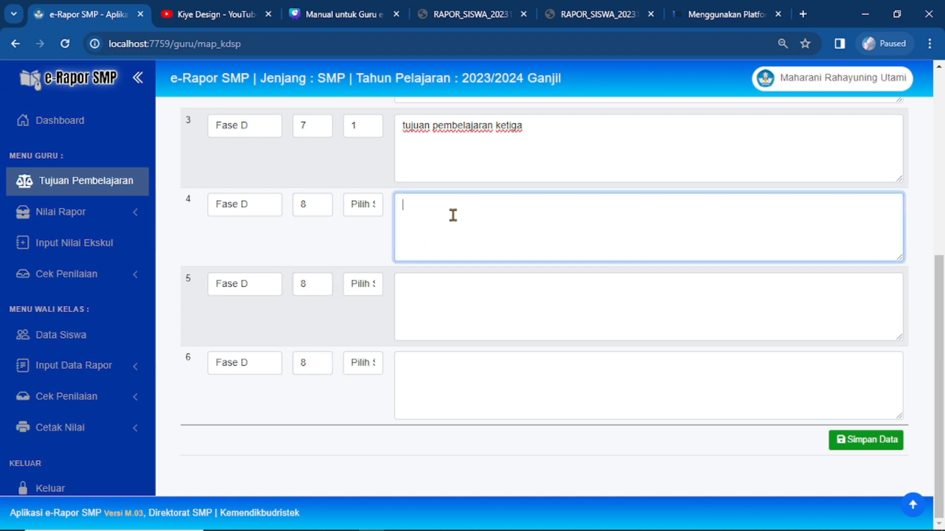
text(tujuan pemb)
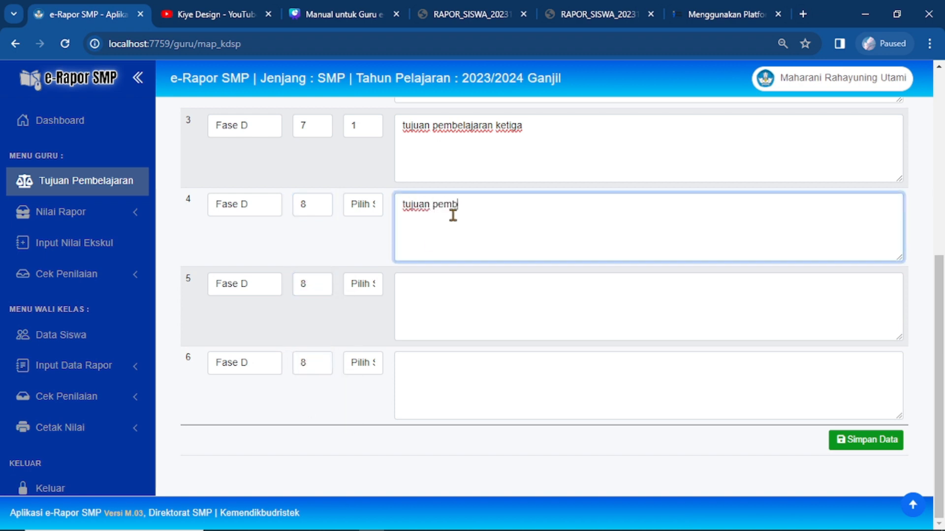
text(elajaran 1)
Enter "materi kedua" as the learning objective text in row 5
key(Tab)
key(Tab)
key(Tab)
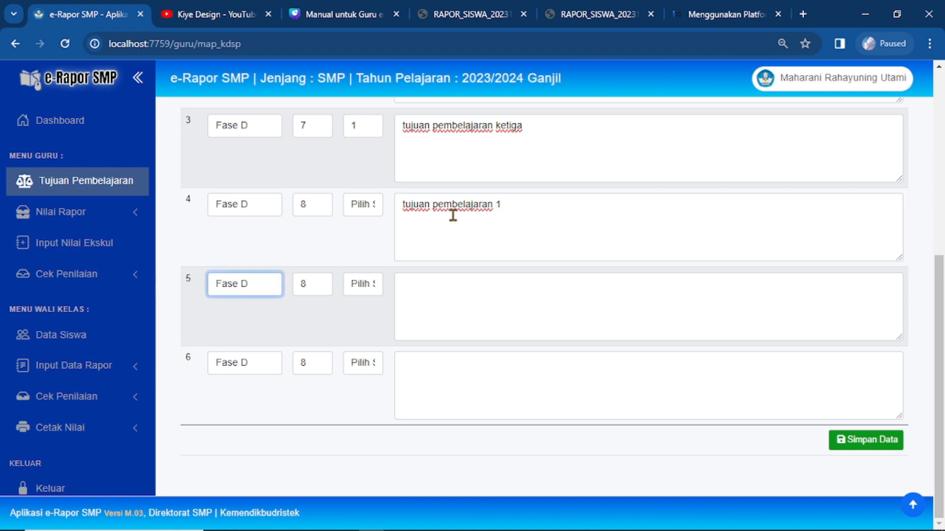
key(Tab)
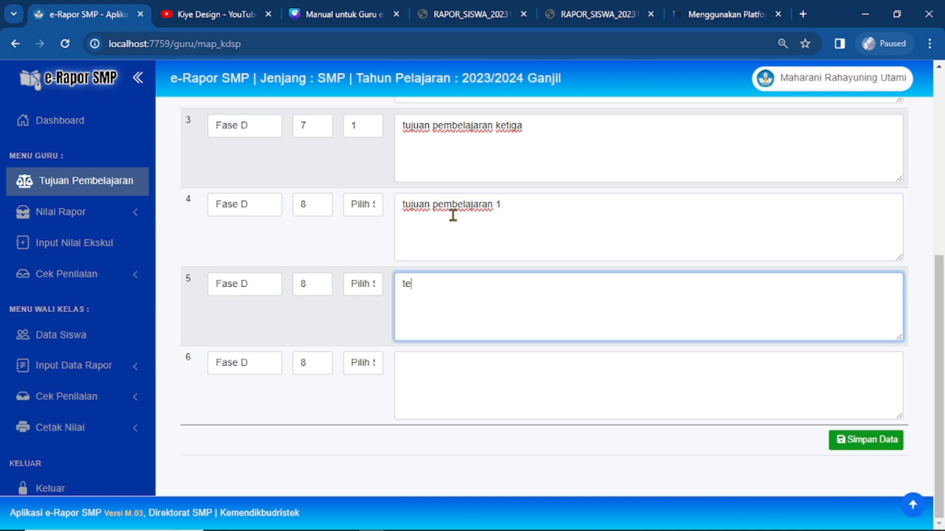
text(tujuan peme)
key(ctrl+a)
text(materi kedua)
Enter "materi ketiga" as the learning objective text in row 6
key(Tab)
key(Tab)
key(Tab)
key(Tab)
text(materi)
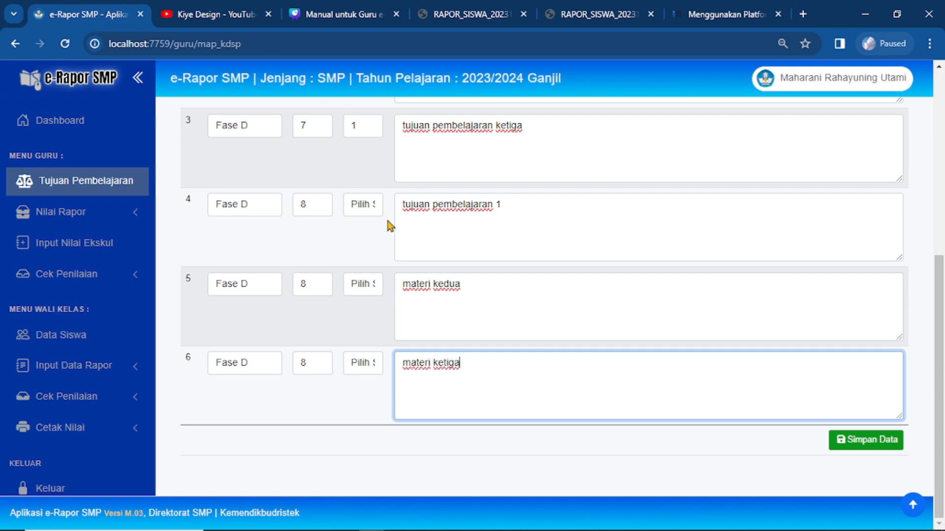
Set Semester 1 for rows 4, 5 and 6, and save the learning objectives
click(363, 204)
click(374, 236)
click(363, 283)
click(353, 315)
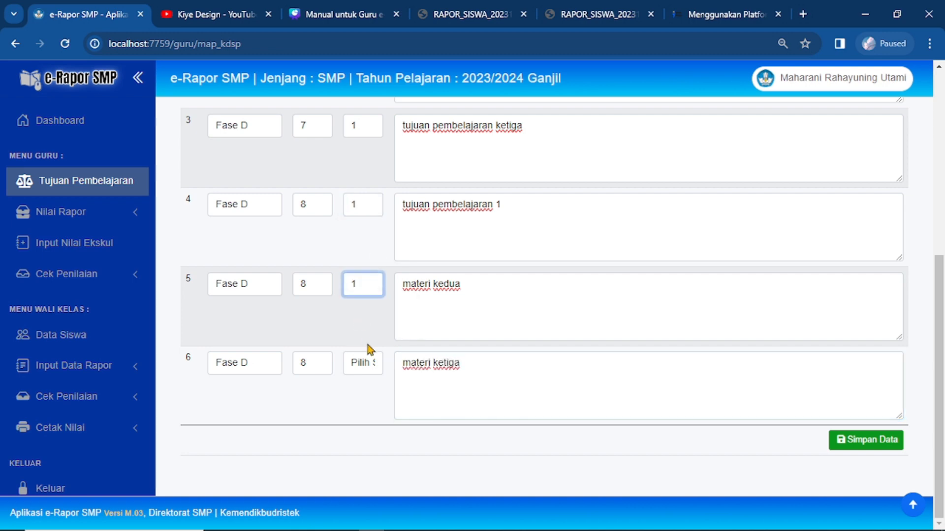
click(363, 362)
click(357, 393)
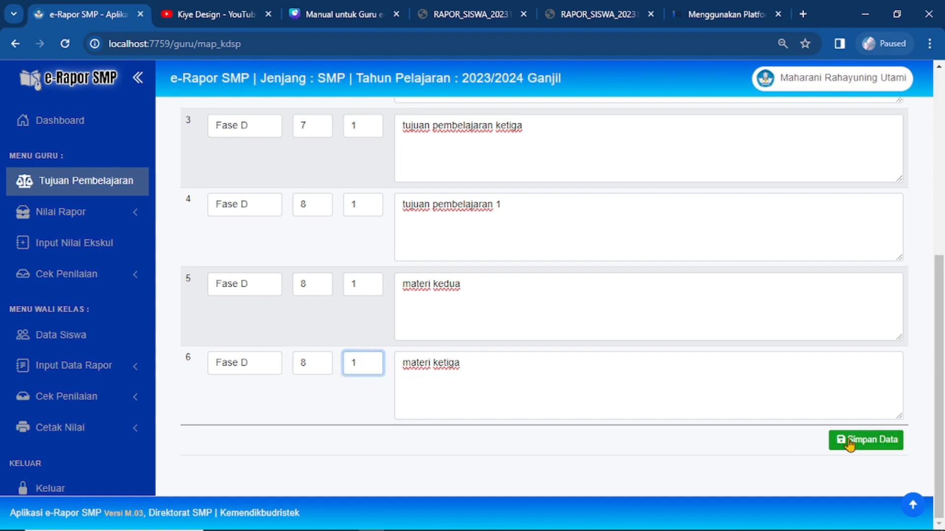
click(856, 439)
Review the saved Informatika learning objectives and the status setting of each row
scroll(768, 332, down, 5)
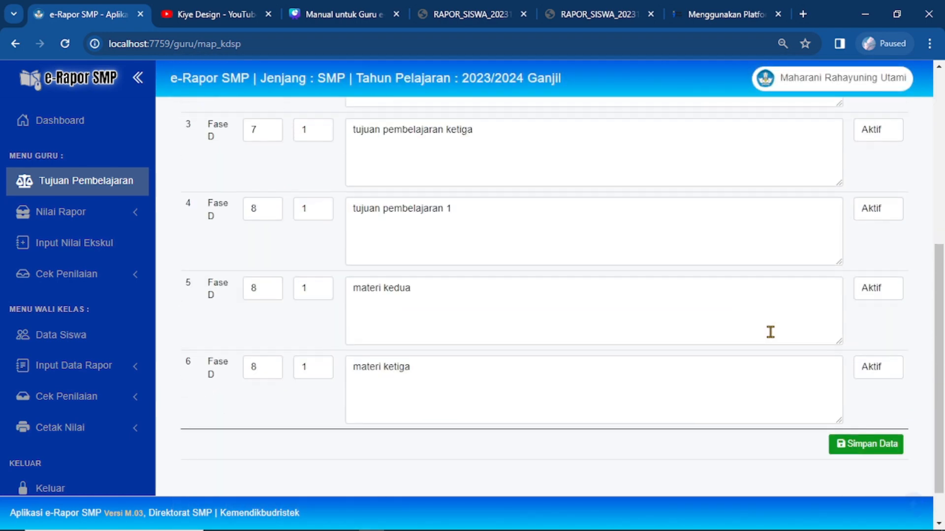
scroll(788, 315, up, 5)
click(891, 242)
click(891, 242)
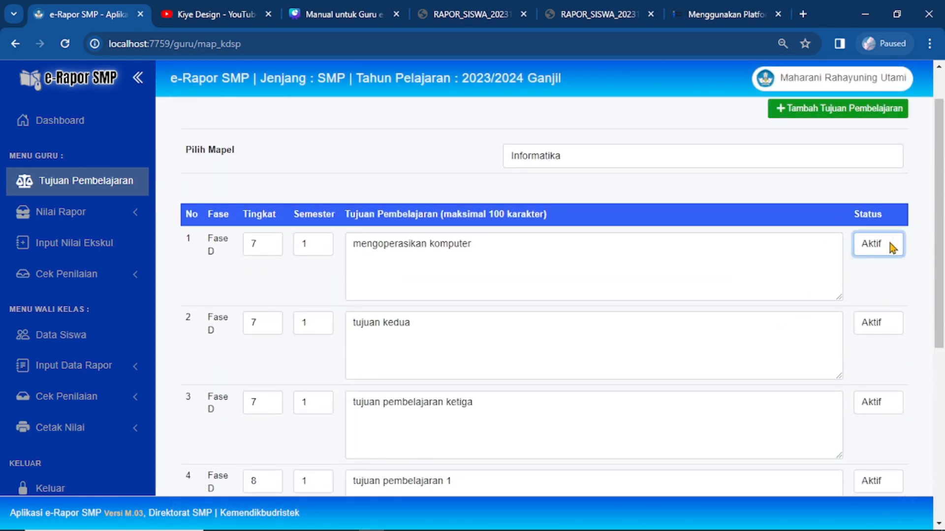
click(890, 320)
click(889, 321)
scroll(900, 364, down, 5)
scroll(898, 345, up, 5)
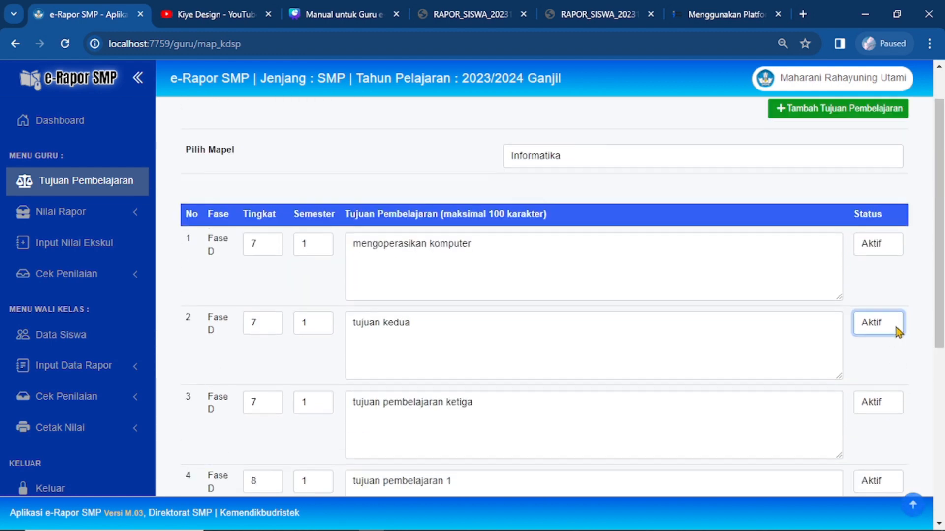
scroll(895, 296, down, 5)
scroll(310, 212, up, 5)
Open the Input Nilai Rapor page and check the grade entry routes in the Canva teacher manual's flowchart
click(98, 218)
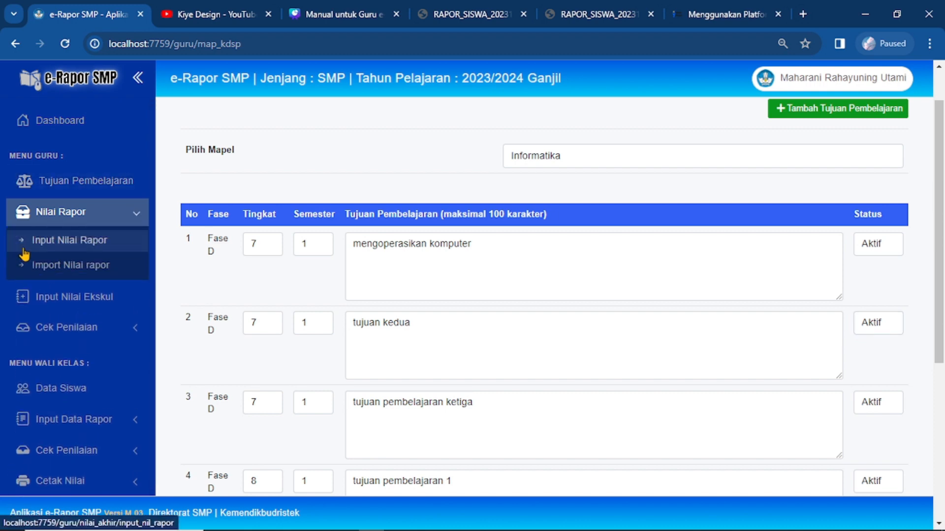
click(86, 240)
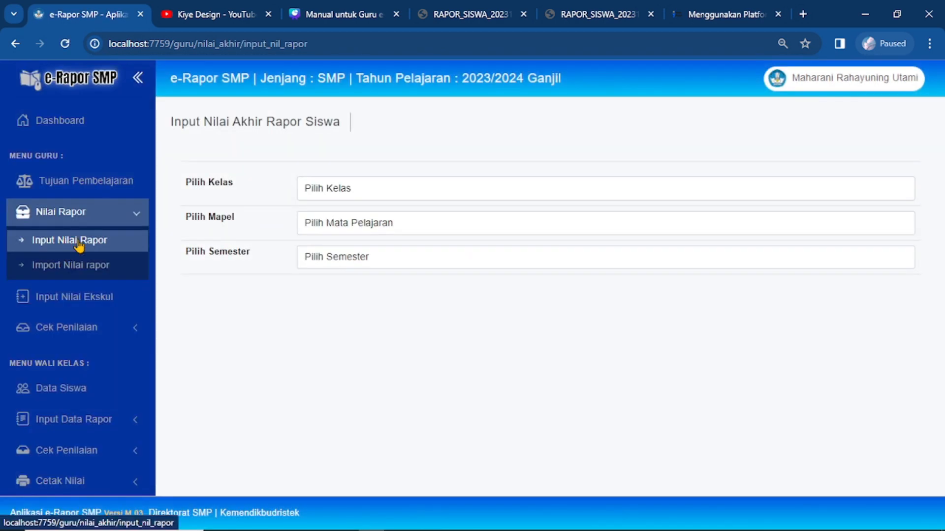
click(343, 14)
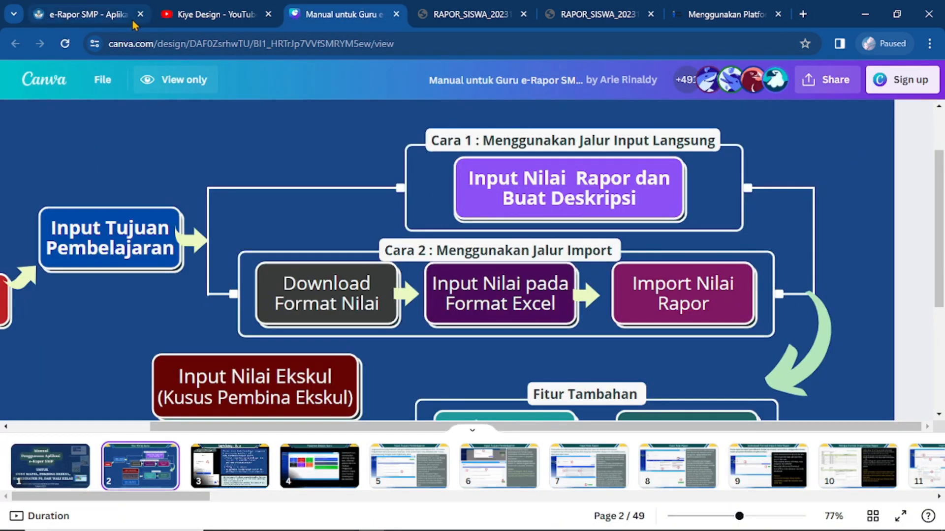
click(86, 14)
Load the final report grade table for class 7D, subject Informatika and Semester 1
click(387, 199)
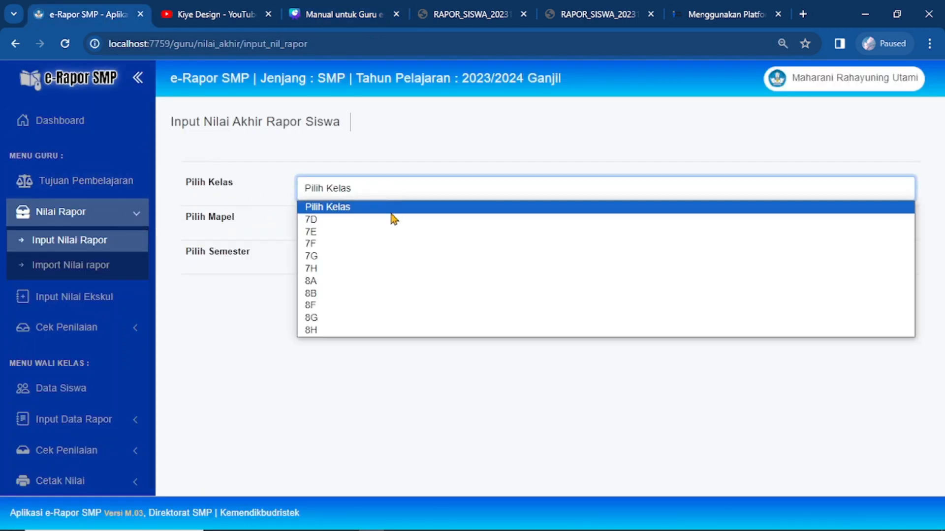
click(393, 220)
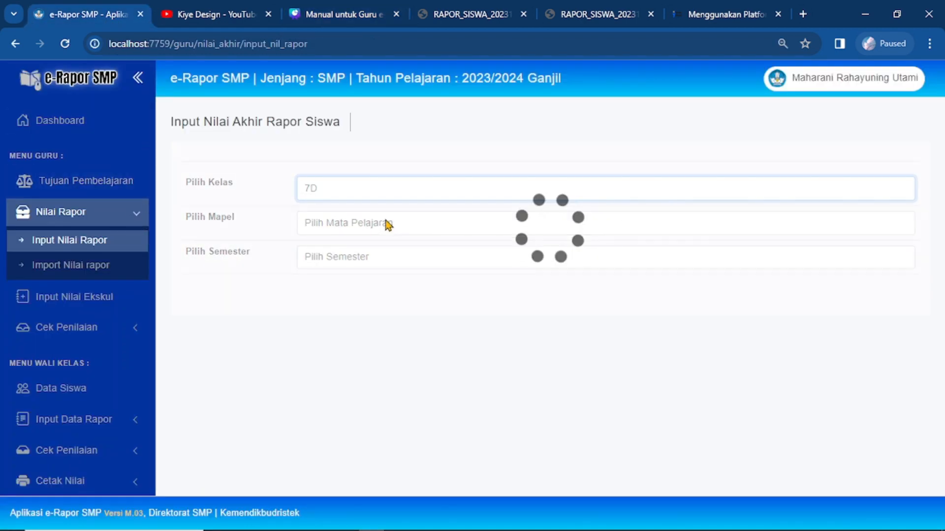
click(388, 224)
click(386, 230)
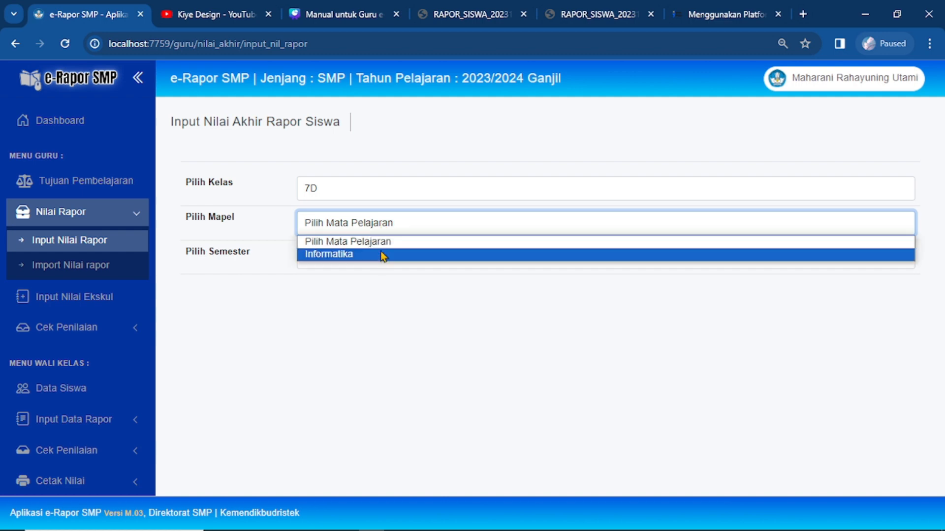
click(382, 253)
click(387, 264)
click(390, 289)
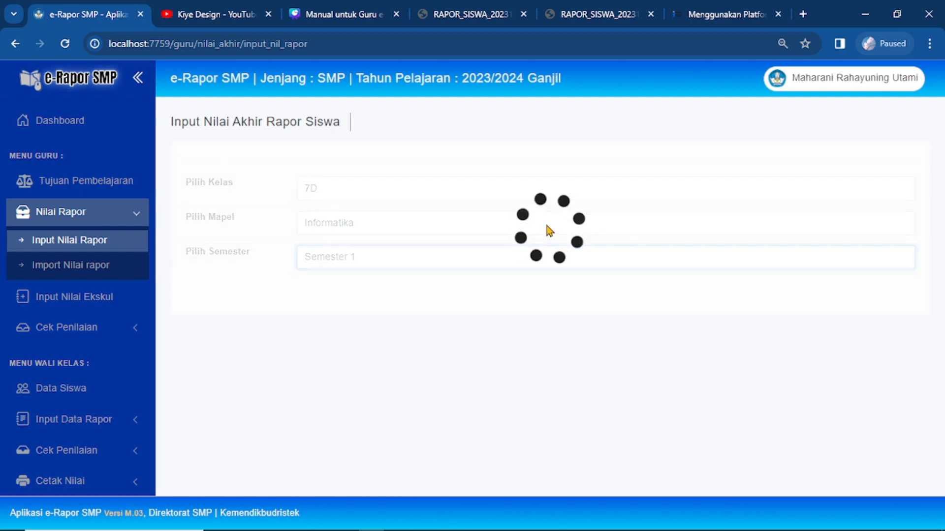
Examine the student grade table, including its grade fields and the checkboxes for achieved and needs-improvement learning objectives
scroll(545, 214, down, 4)
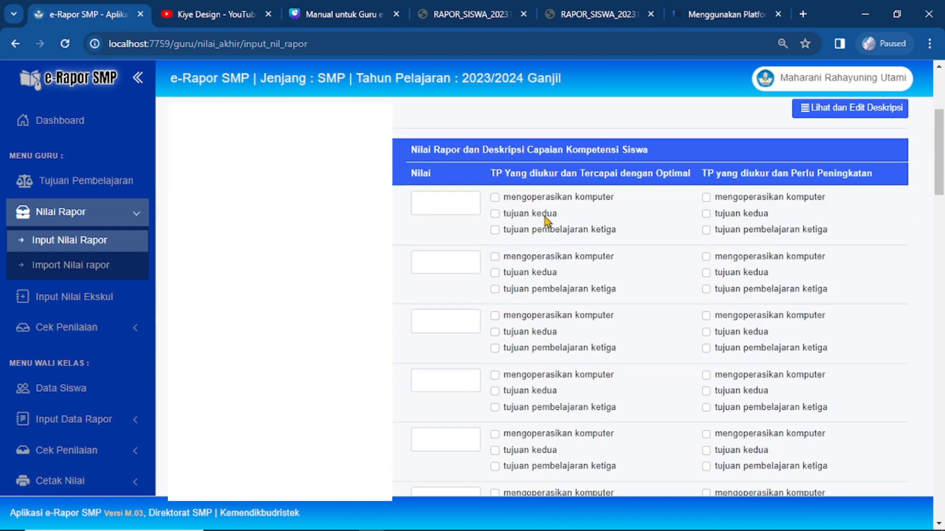
scroll(492, 226, down, 1)
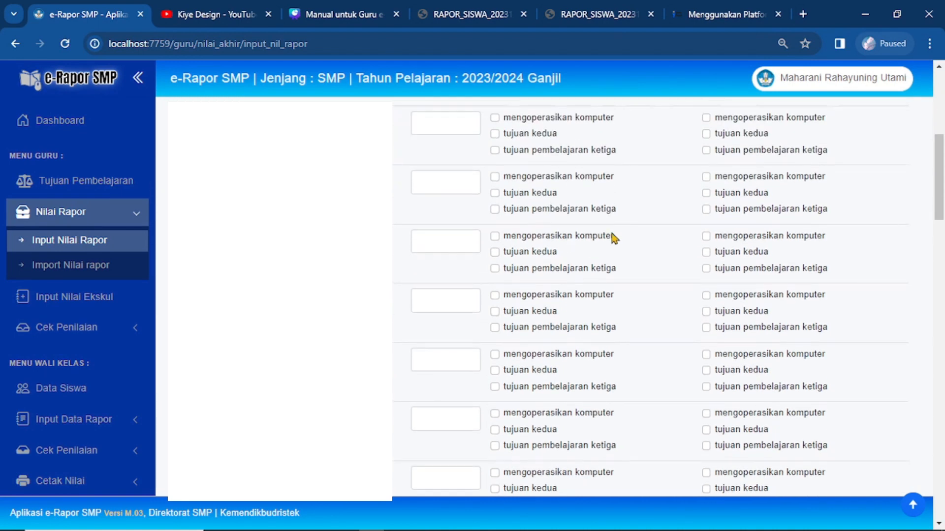
scroll(614, 238, up, 1)
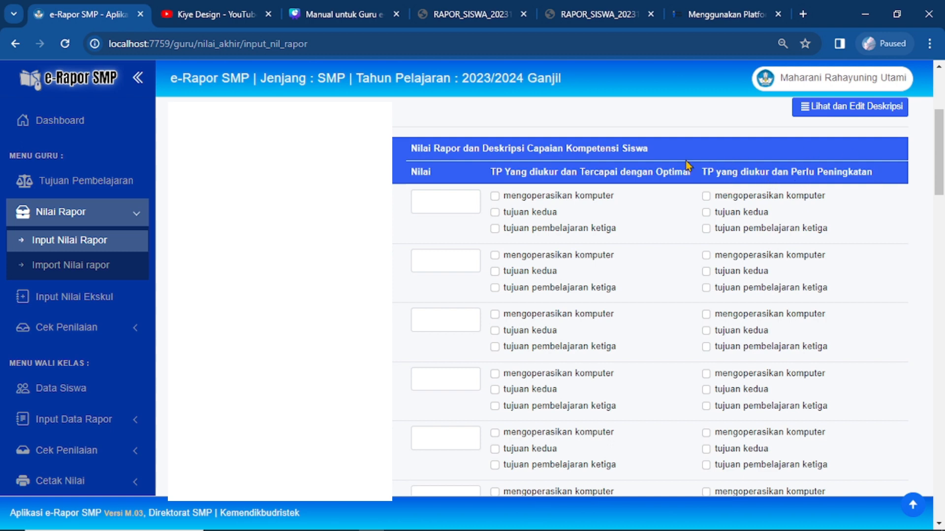
scroll(632, 200, up, 4)
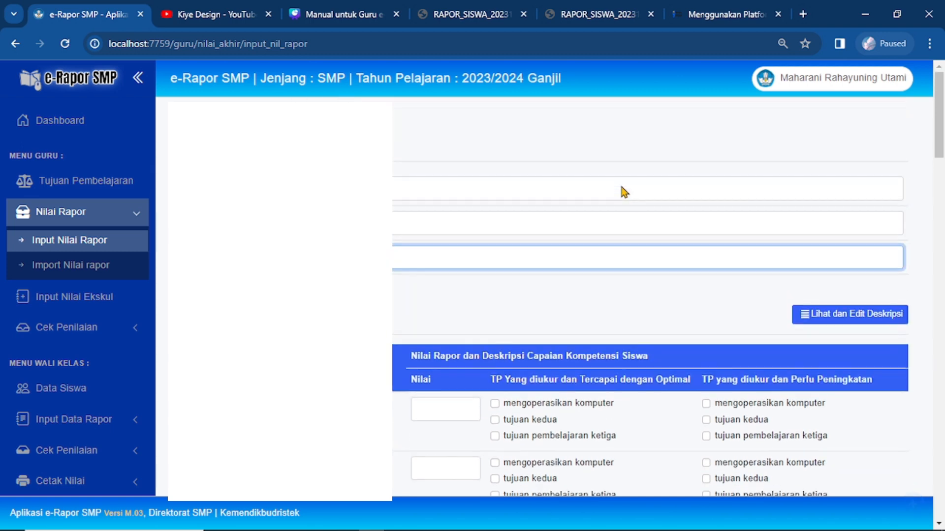
scroll(540, 148, down, 7)
scroll(704, 225, down, 18)
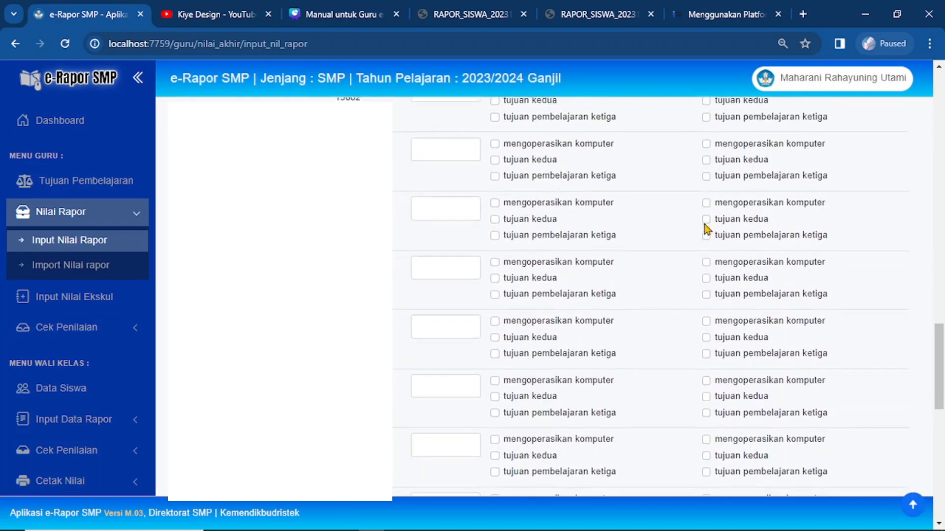
scroll(704, 225, up, 20)
scroll(707, 228, up, 5)
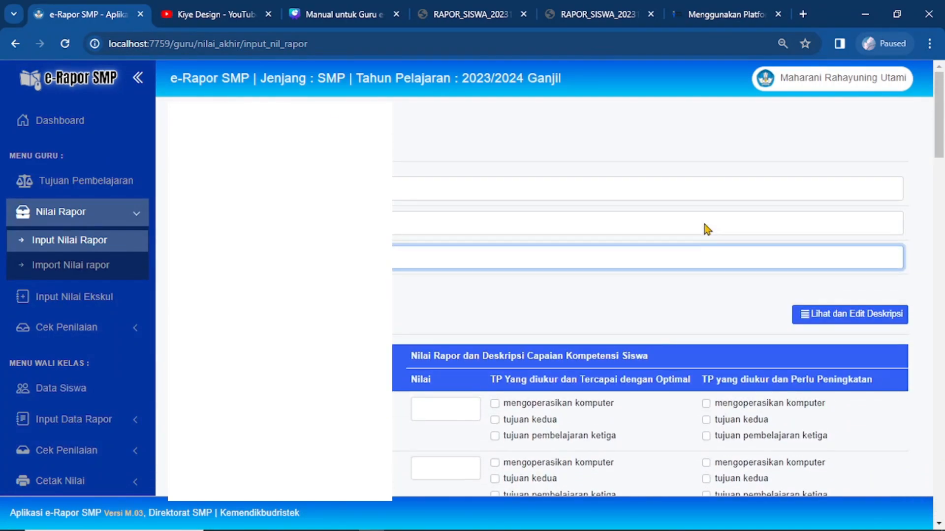
Enter the report grades 89, 80, 87 and 89 for the first four students
scroll(706, 229, down, 4)
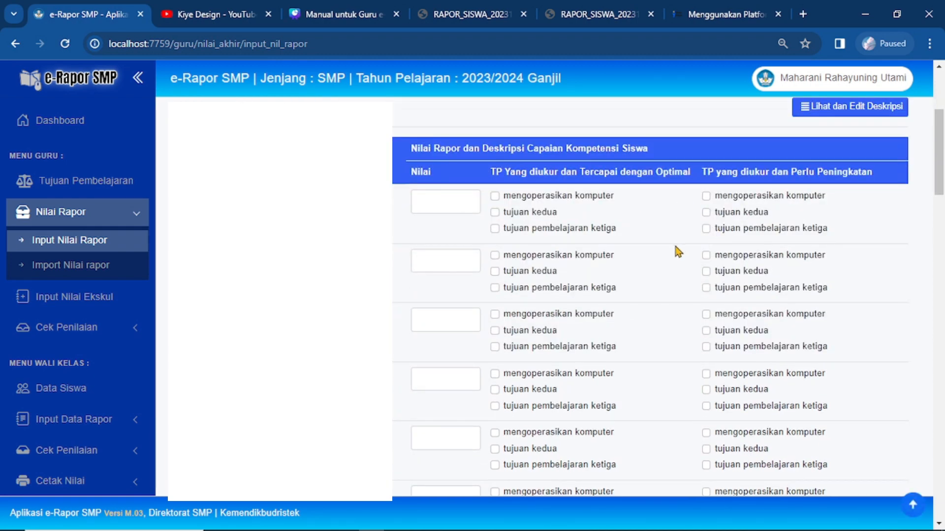
click(471, 208)
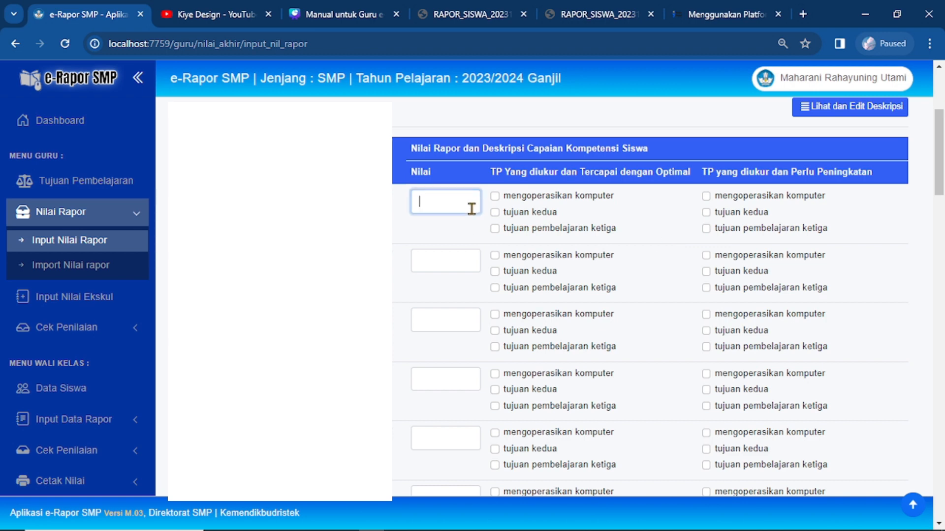
click(674, 238)
click(456, 206)
text(89)
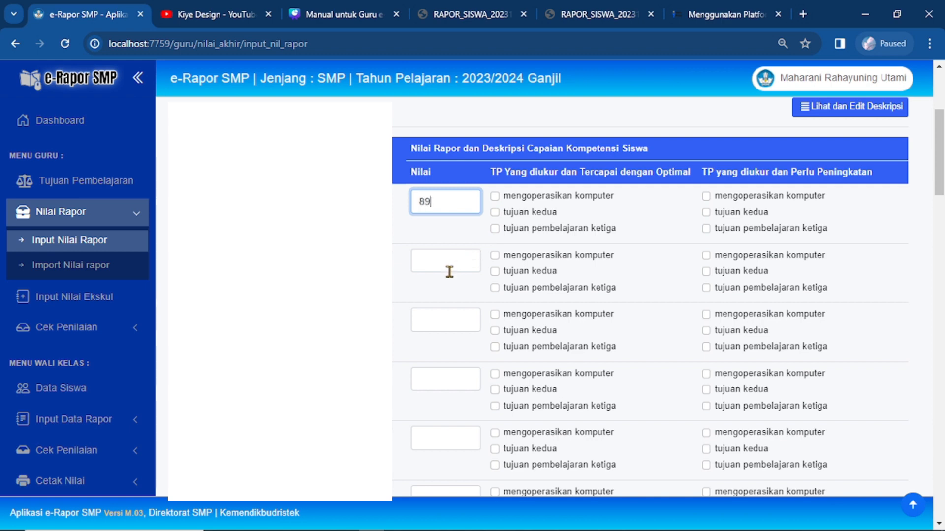
click(449, 268)
text(80)
click(450, 316)
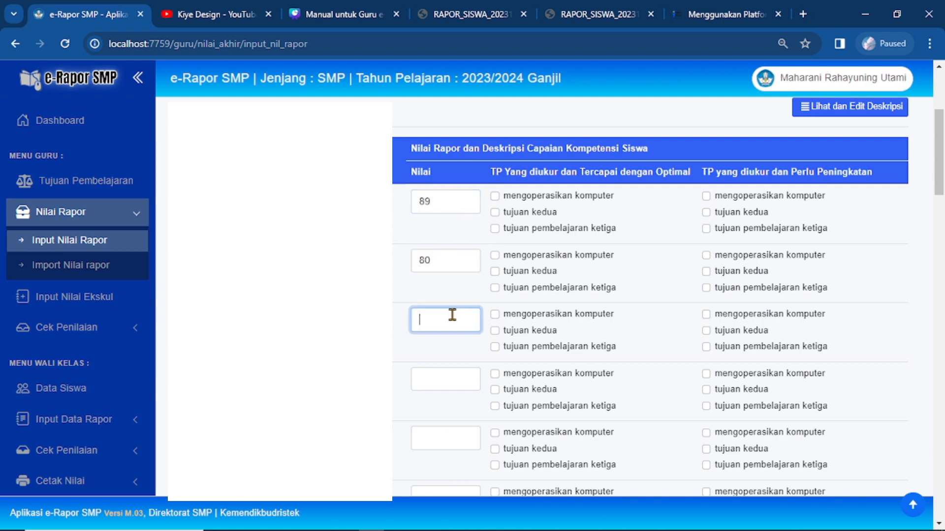
text(87)
click(444, 374)
text(8)
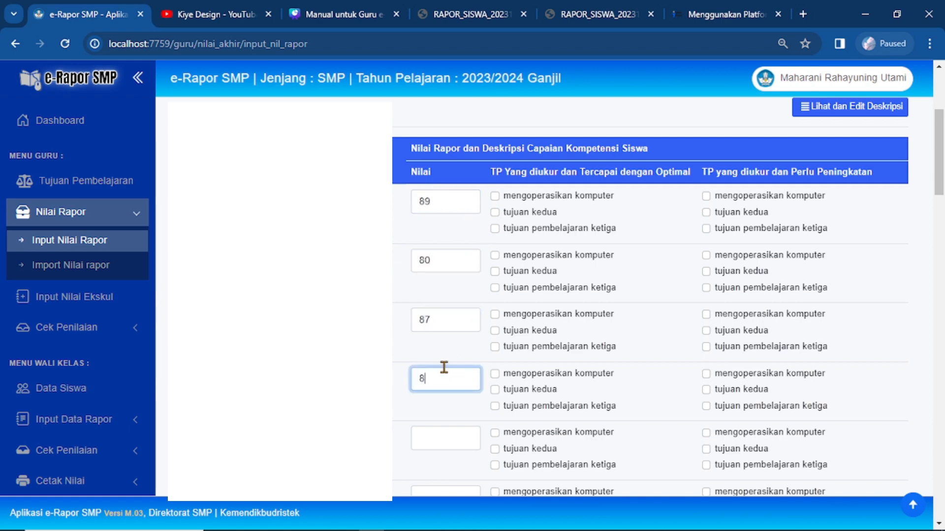
text(9)
For the first student, mark "mengoperasikan komputer" and "tujuan kedua" as optimally achieved and "tujuan pembelajaran ketiga" as needing improvement
click(495, 196)
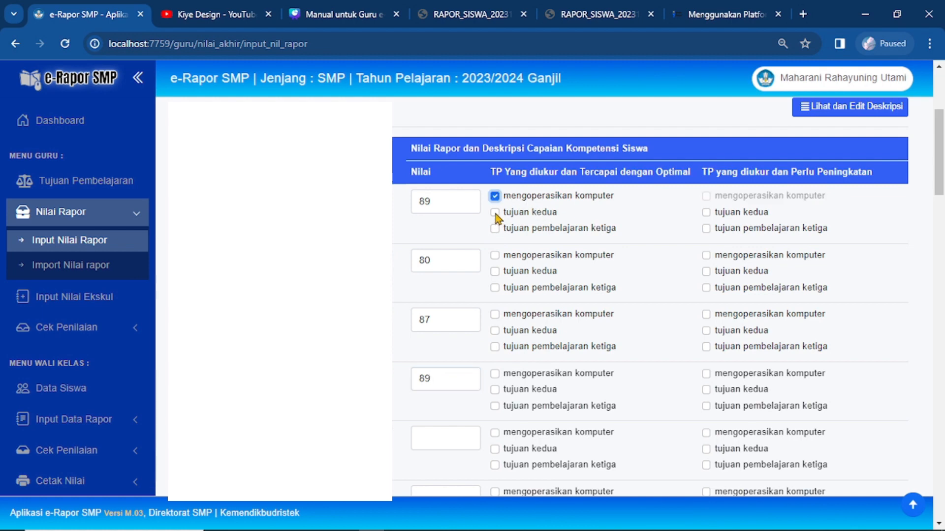
click(495, 212)
click(706, 229)
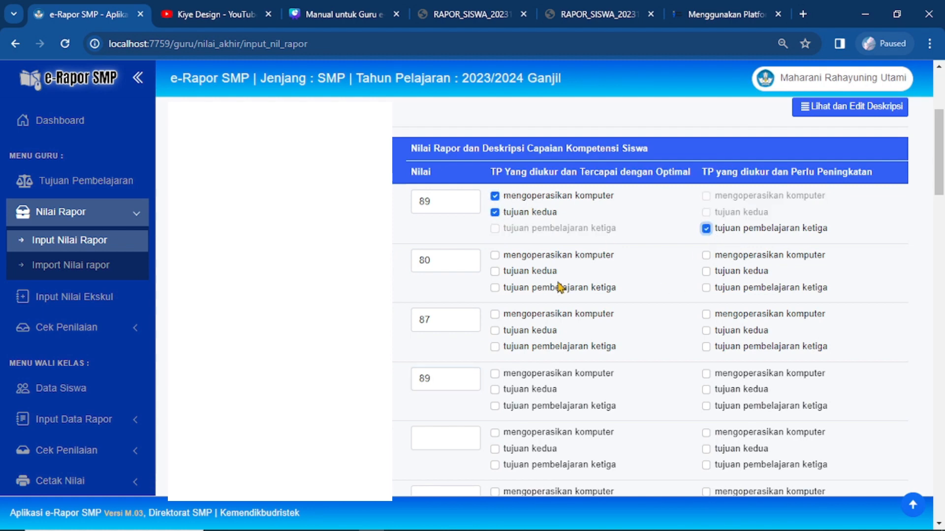
For the second student, mark "mengoperasikan komputer" and "tujuan pembelajaran ketiga" as optimally achieved and "tujuan kedua" as needing improvement
click(495, 255)
click(494, 288)
click(706, 271)
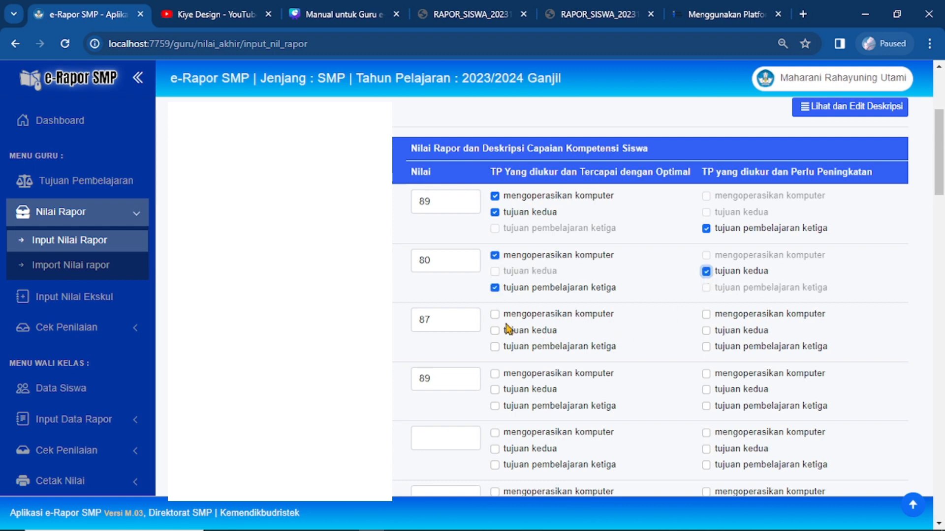
For the third student, mark "mengoperasikan komputer" and "tujuan kedua" as optimally achieved and "tujuan pembelajaran ketiga" as needing improvement
click(495, 314)
click(495, 330)
click(706, 347)
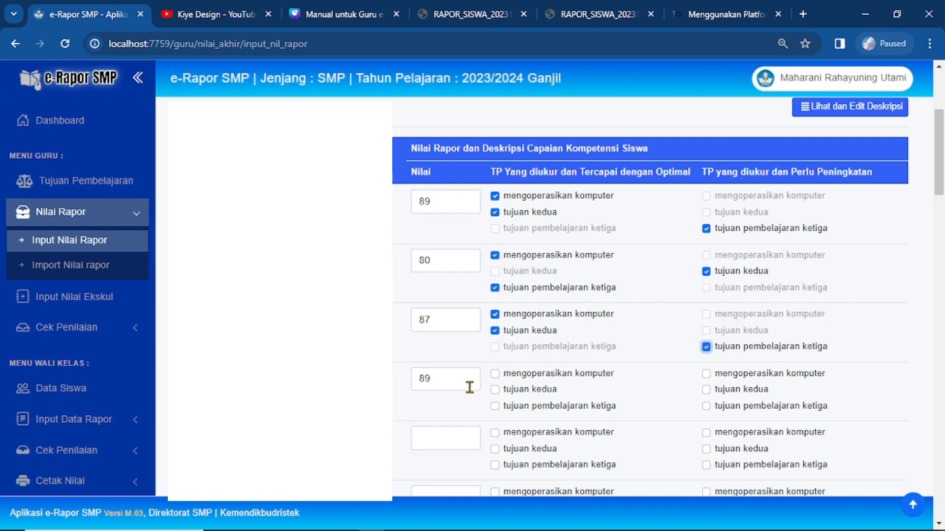
For the fourth student, mark "mengoperasikan komputer" and "tujuan pembelajaran ketiga" as optimally achieved and "tujuan kedua" as needing improvement
click(495, 374)
click(495, 406)
click(706, 390)
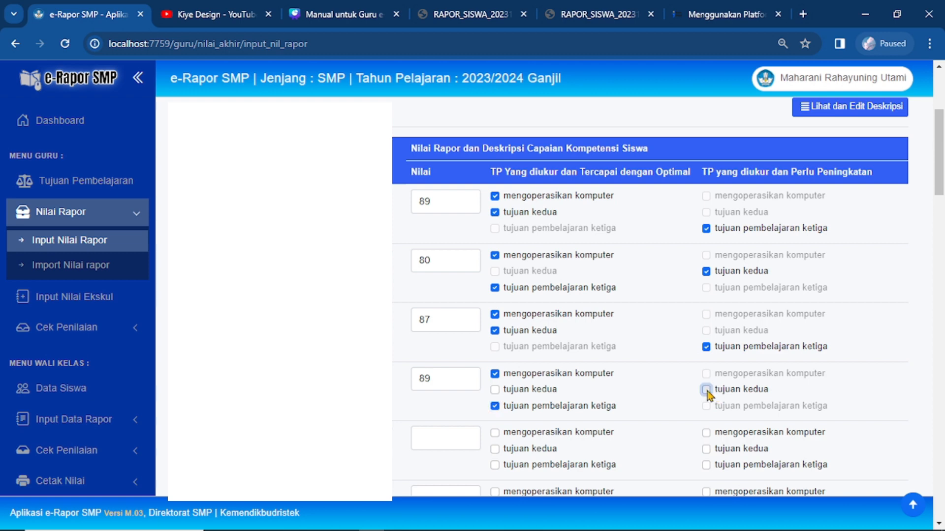
Review the grades and objective marks entered for the first four students and look over the remaining student rows
scroll(719, 226, down, 1)
scroll(719, 225, up, 3)
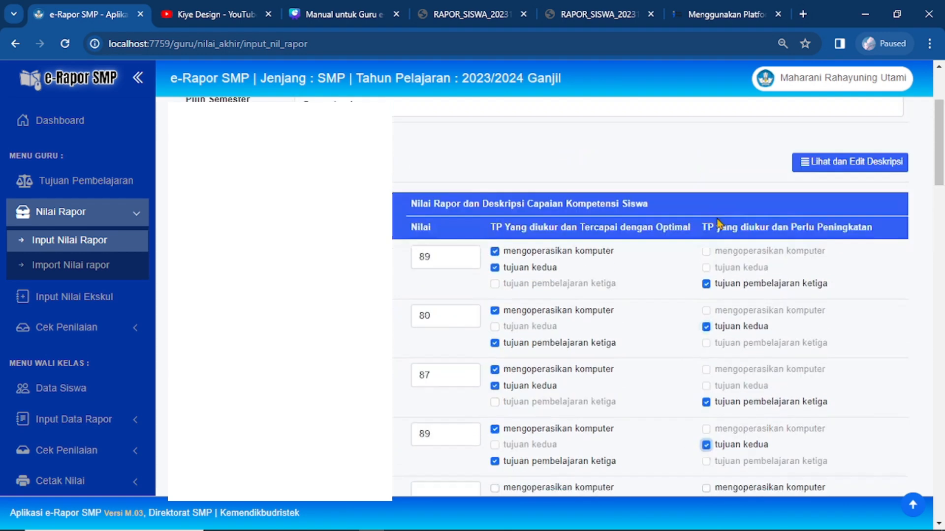
scroll(666, 330, down, 3)
scroll(616, 257, up, 1)
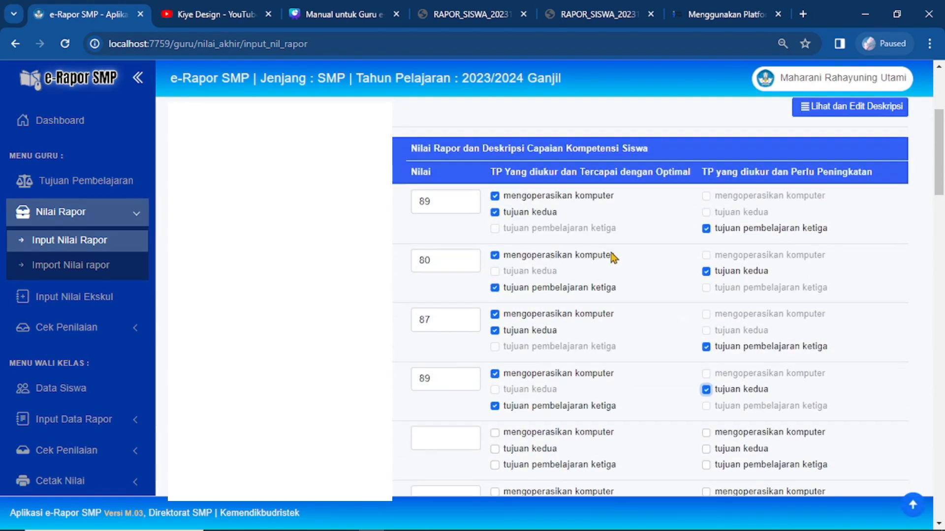
scroll(613, 257, down, 8)
scroll(613, 257, down, 7)
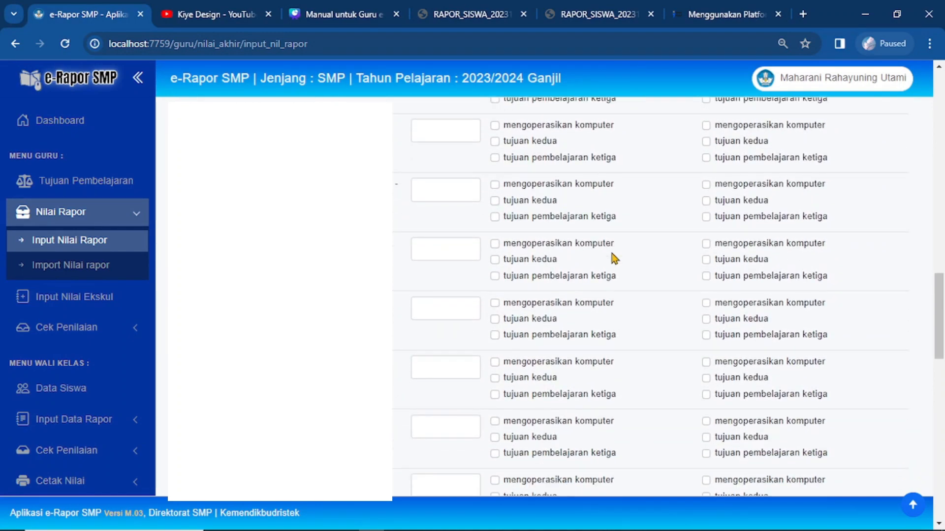
scroll(614, 258, up, 8)
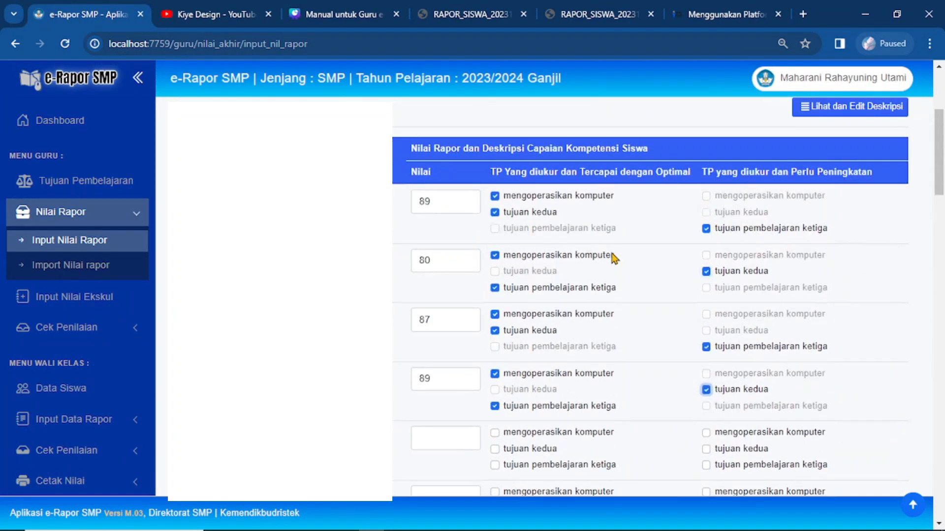
scroll(614, 258, down, 5)
scroll(613, 258, up, 5)
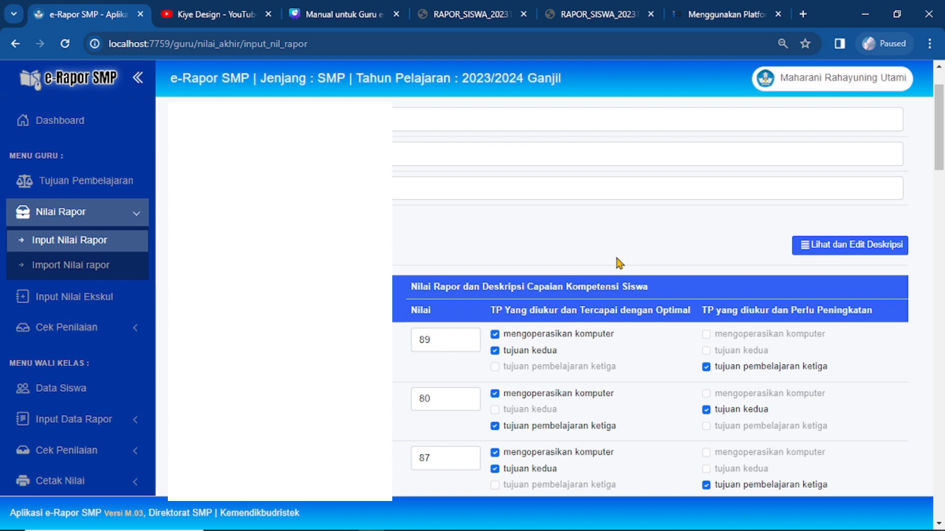
scroll(619, 263, down, 4)
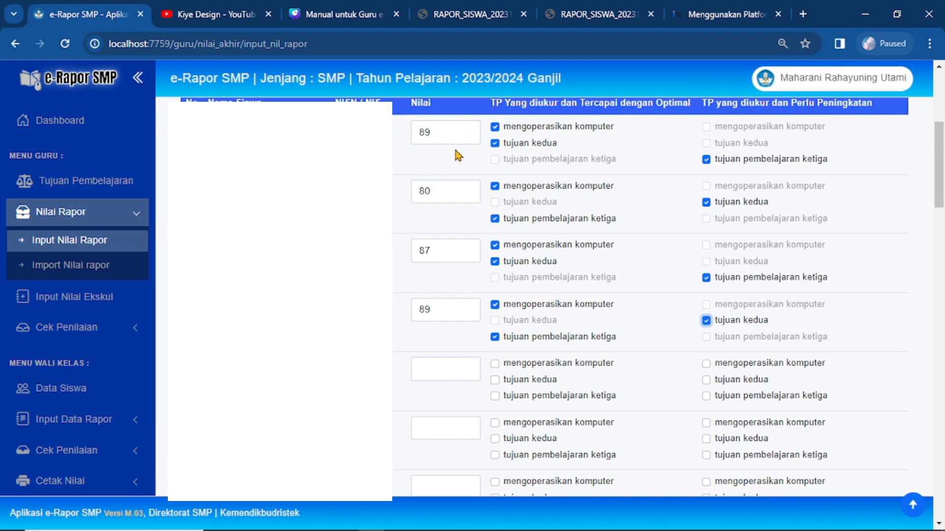
scroll(535, 150, up, 1)
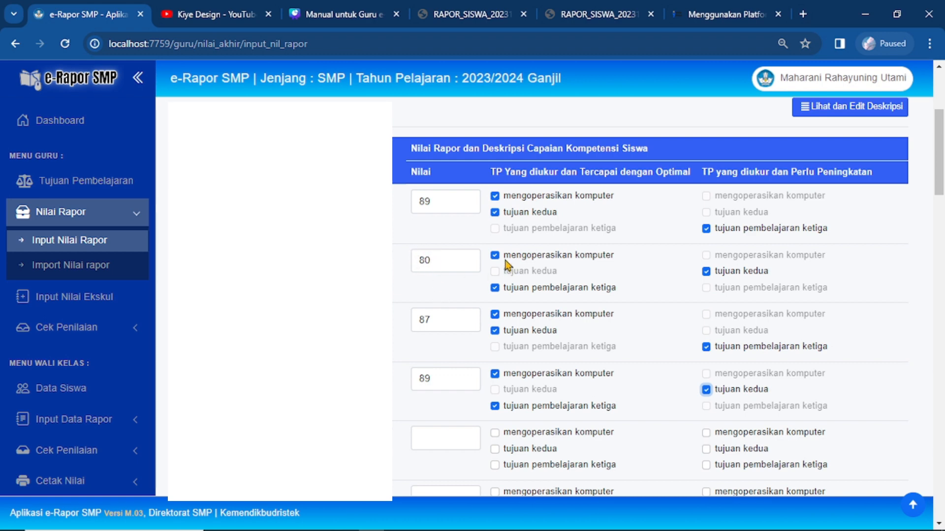
scroll(612, 293, down, 5)
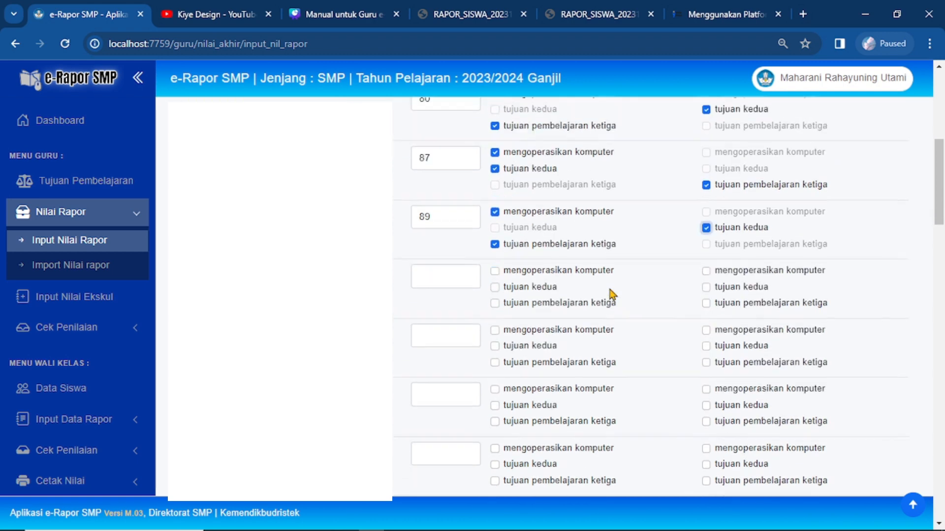
scroll(613, 293, up, 8)
scroll(612, 294, down, 20)
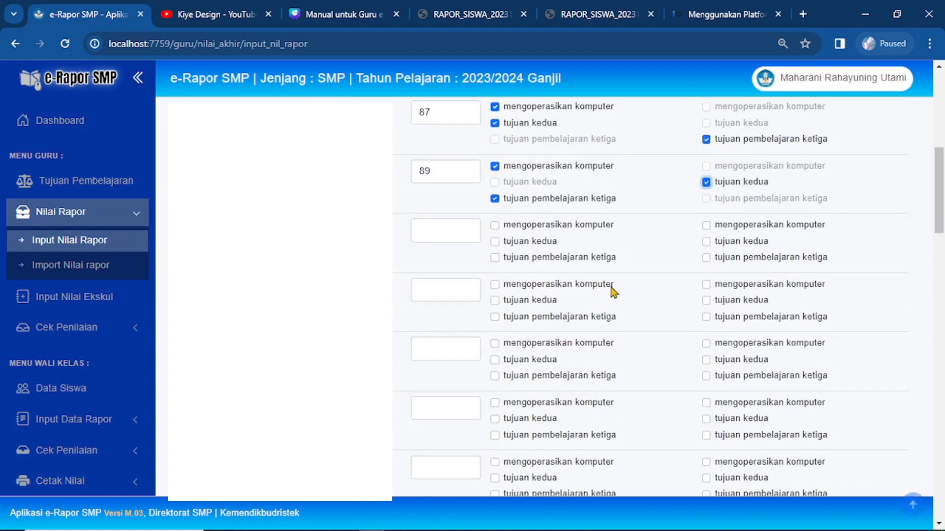
scroll(612, 291, down, 3)
scroll(613, 293, up, 20)
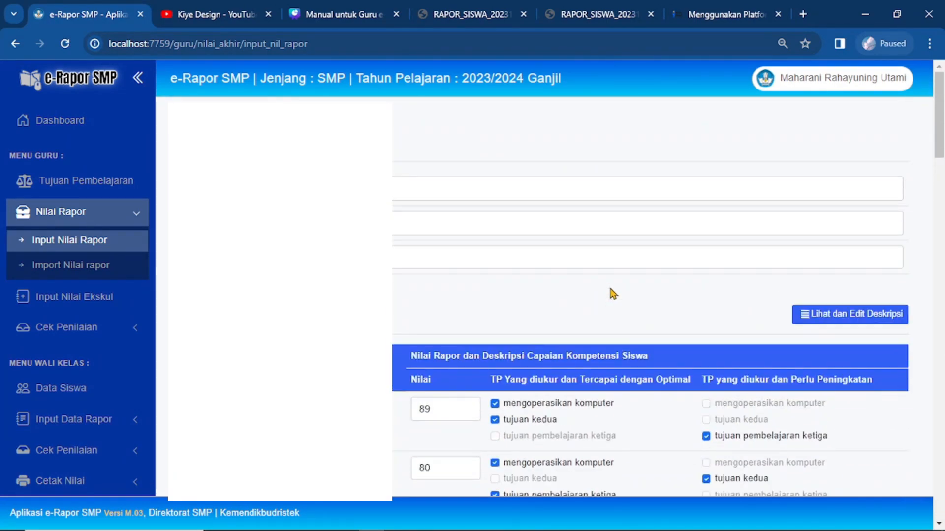
Save the report grades and objective achievements entered for the class
scroll(612, 295, down, 18)
scroll(620, 302, down, 5)
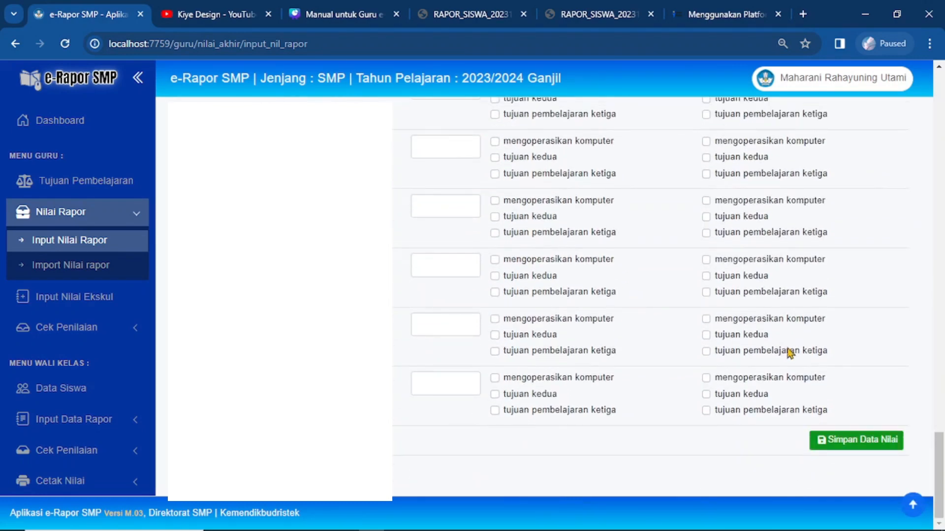
click(828, 448)
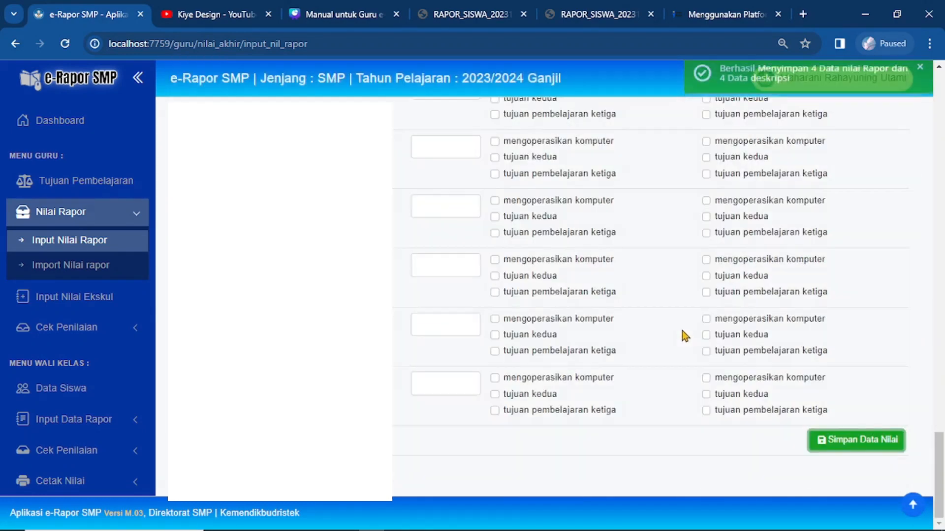
scroll(682, 333, up, 5)
scroll(682, 333, up, 5)
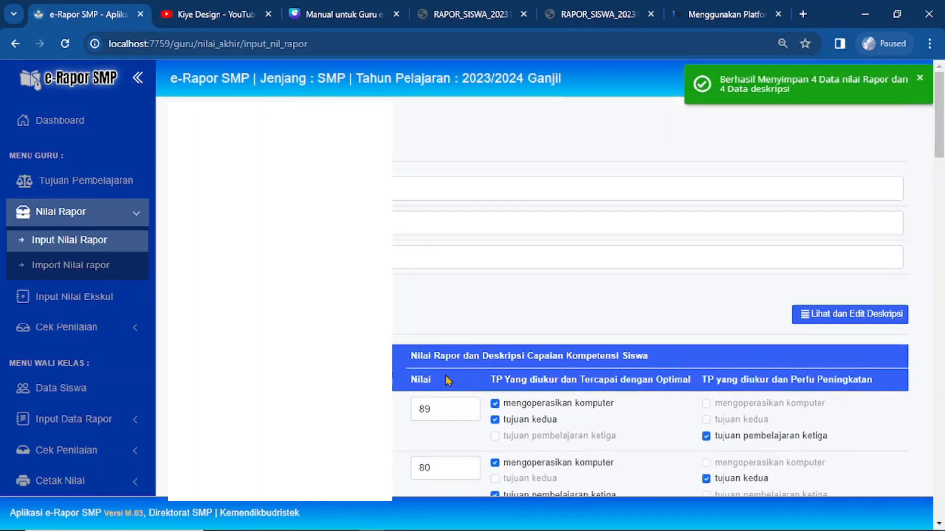
Switch the grade table to its description view and examine the highest and lowest achievement descriptions of the four graded students
scroll(494, 297, down, 5)
scroll(549, 281, up, 5)
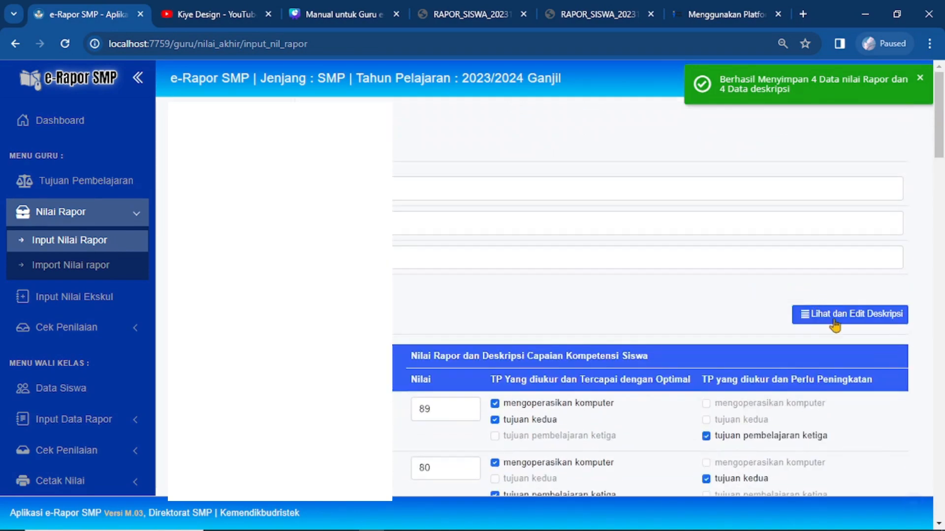
click(873, 320)
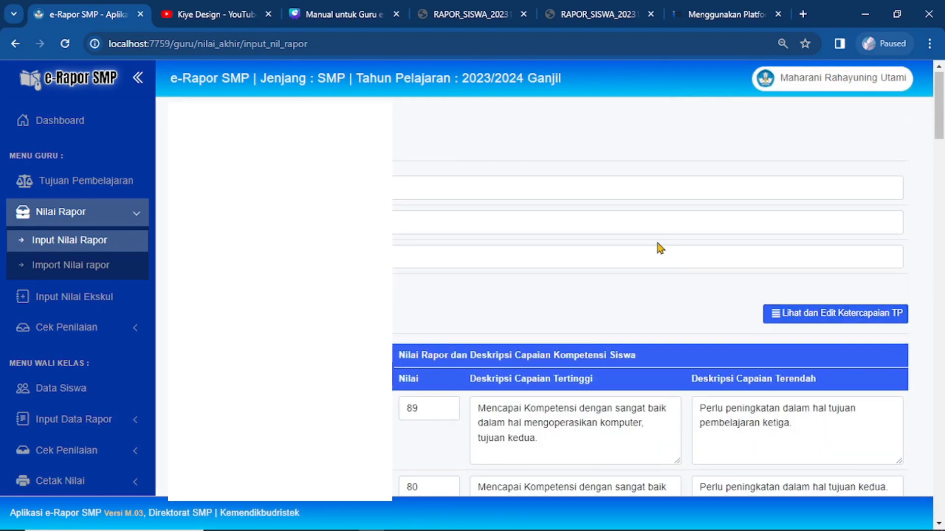
scroll(658, 247, down, 4)
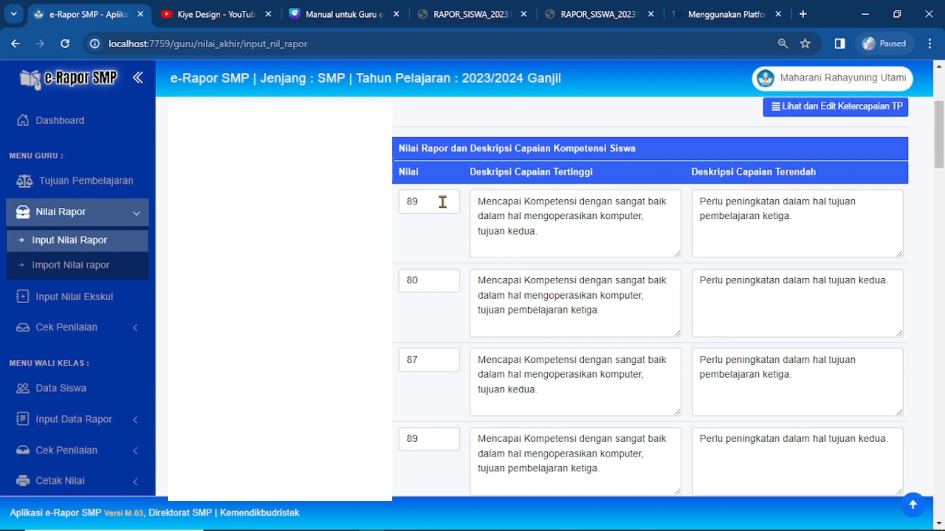
scroll(546, 241, down, 3)
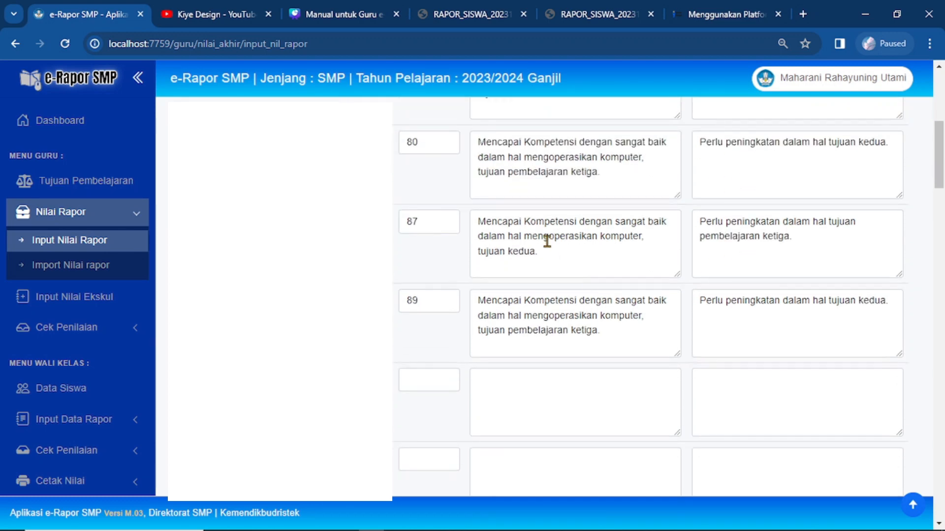
scroll(711, 315, up, 3)
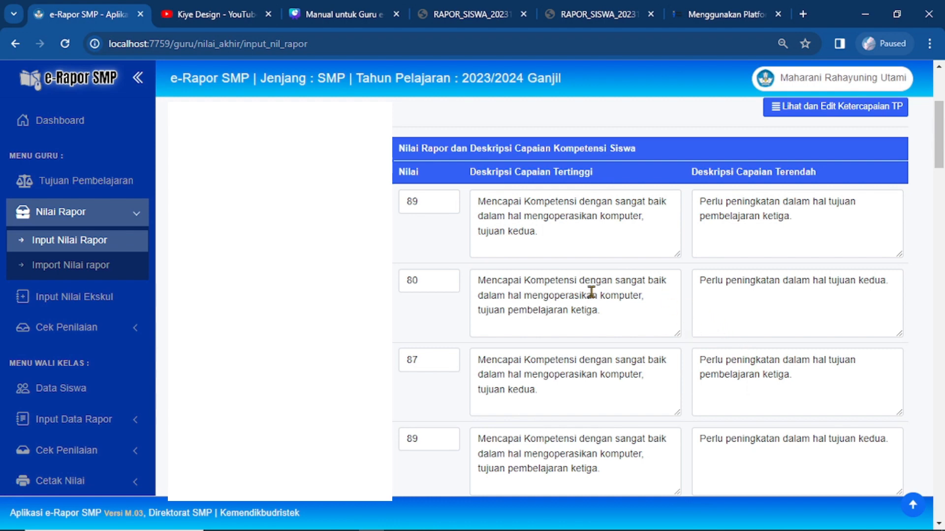
scroll(698, 272, up, 1)
scroll(698, 272, up, 4)
scroll(759, 305, down, 8)
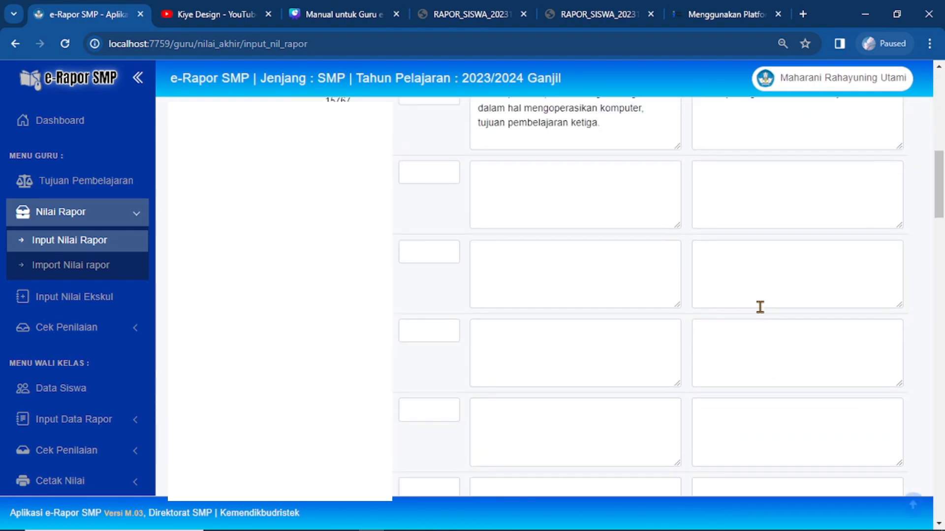
scroll(403, 194, up, 5)
scroll(663, 266, up, 5)
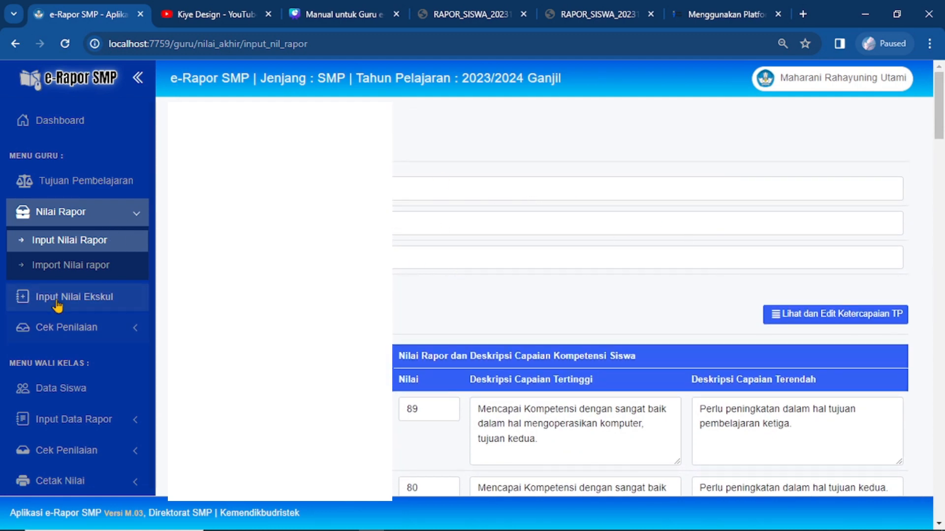
Open the report grade import page and choose class 7E, subject Informatika and Semester 1
click(78, 266)
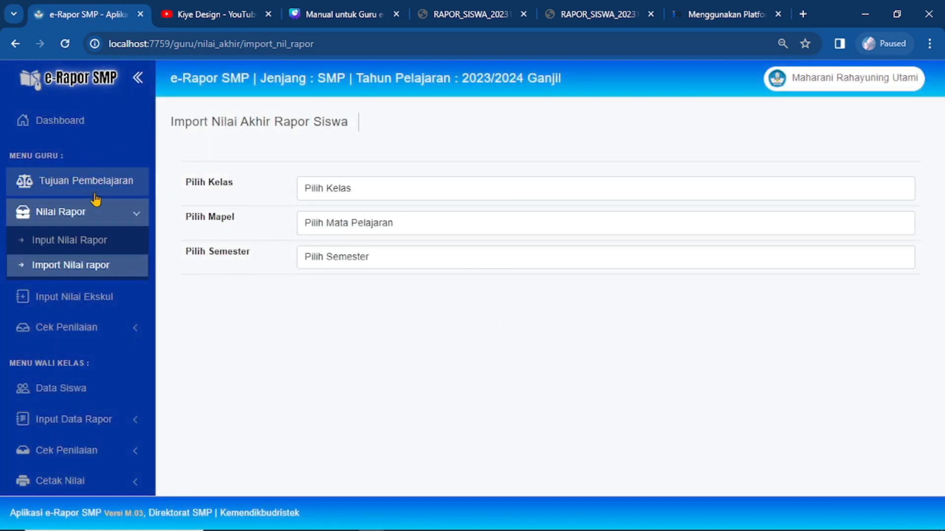
click(307, 196)
click(321, 232)
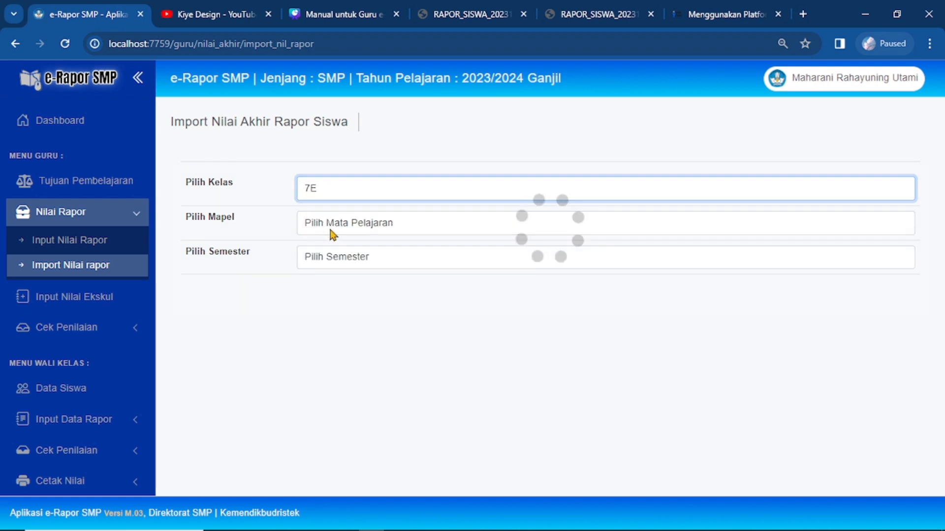
click(337, 230)
click(339, 252)
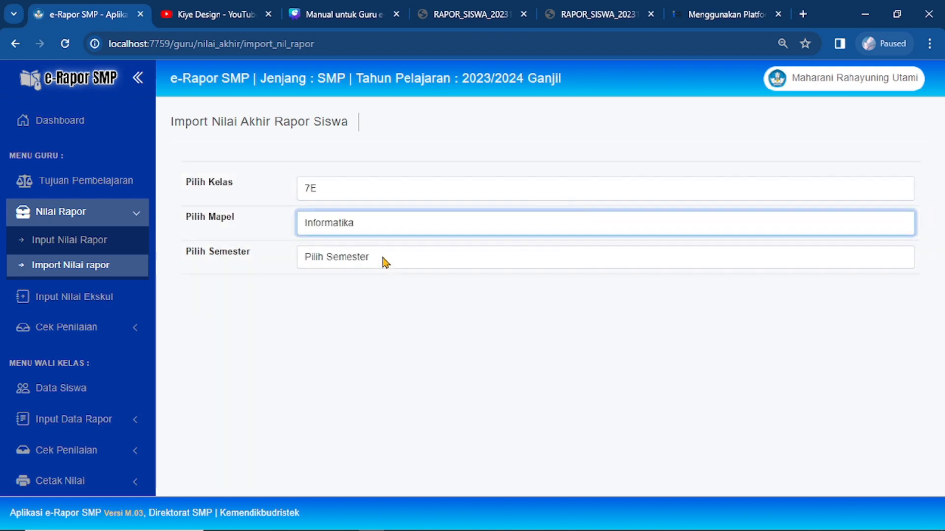
click(384, 259)
click(383, 289)
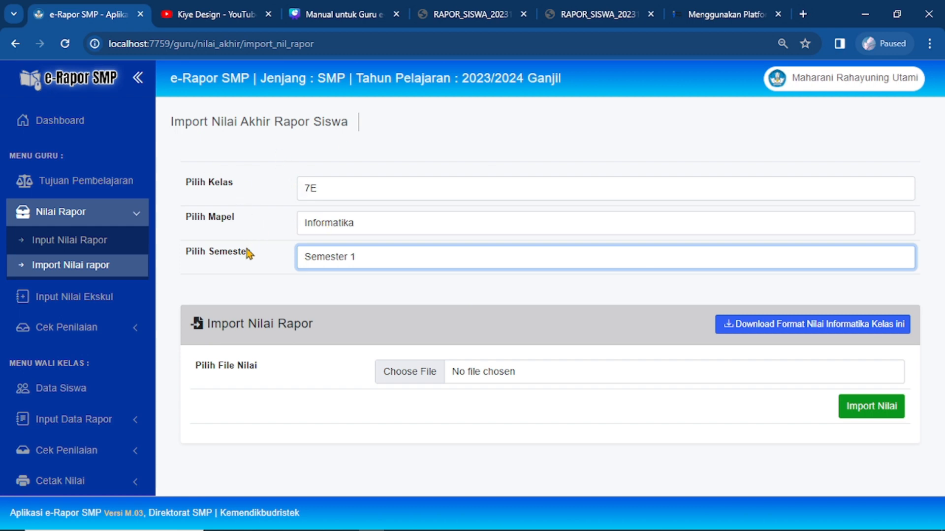
Download the Informatika grade format for class 7E and open the downloaded workbook in Excel
click(774, 332)
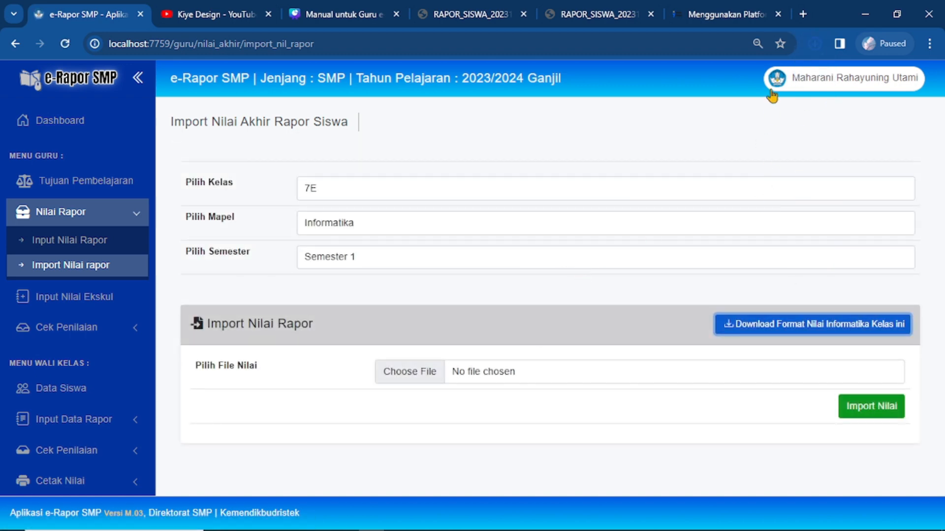
click(812, 44)
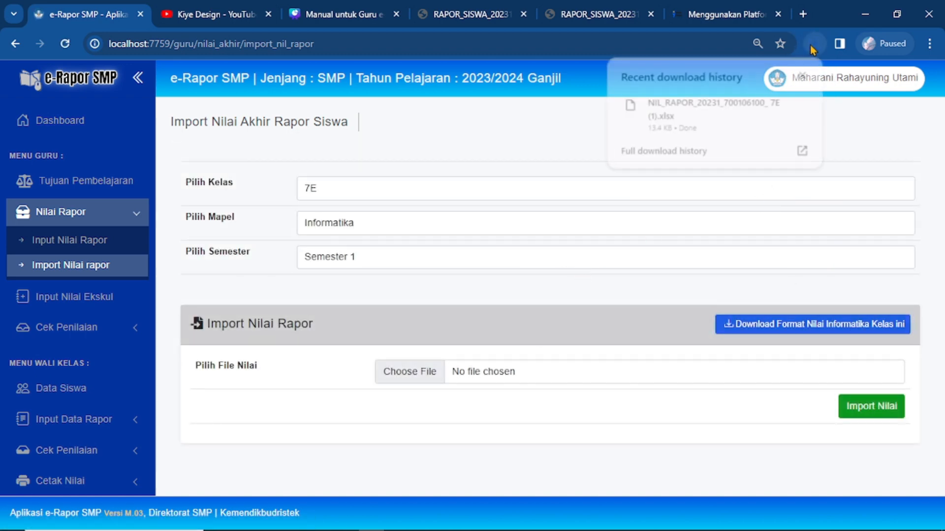
click(679, 113)
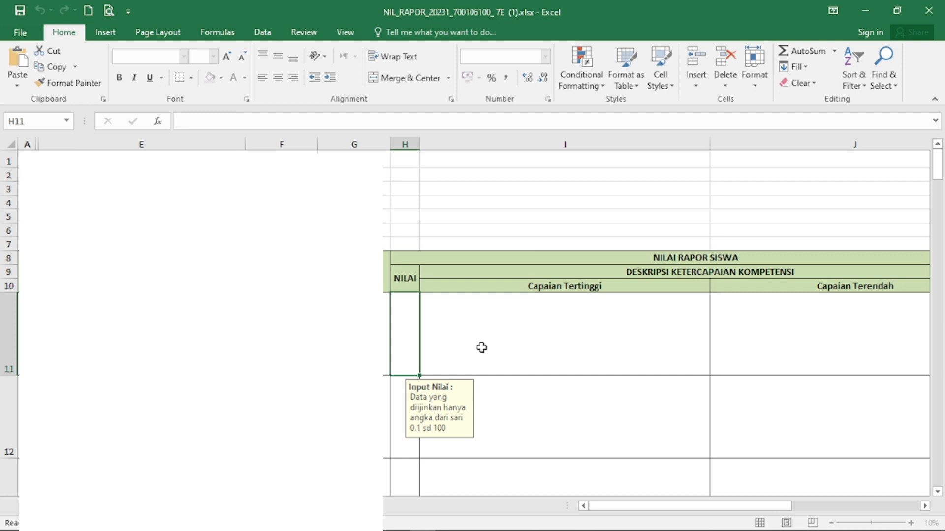
Examine the template's Nilai, Capaian Tertinggi and Capaian Terendah columns and their input hints, starting at row 11
click(441, 298)
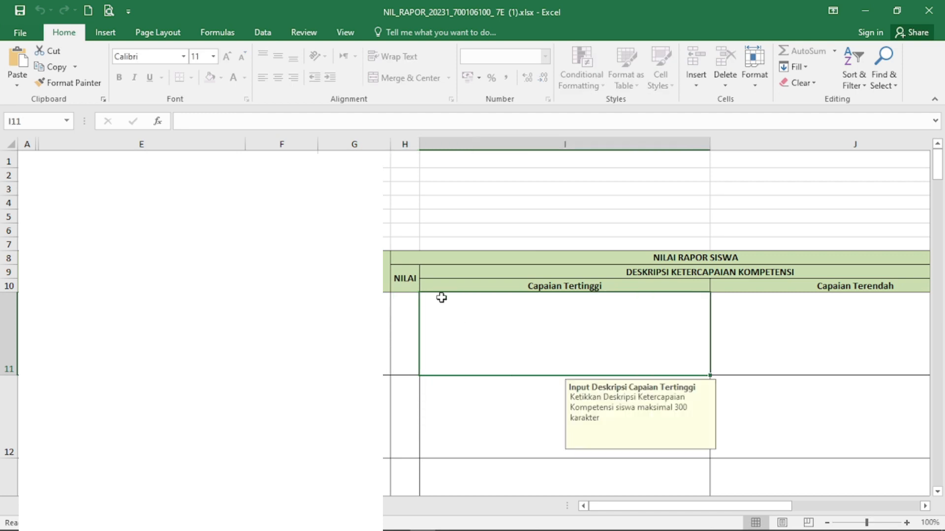
click(434, 228)
scroll(401, 291, down, 4)
scroll(401, 290, up, 4)
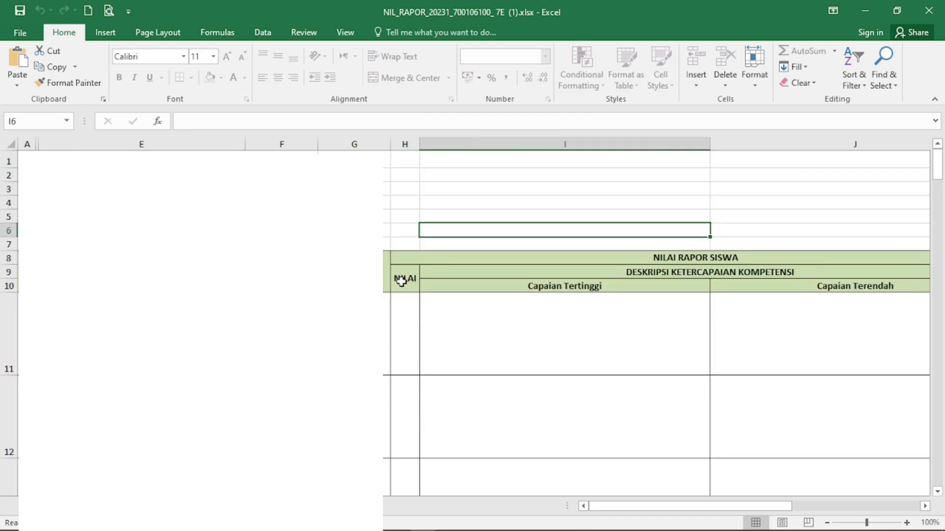
scroll(403, 276, down, 2)
click(404, 260)
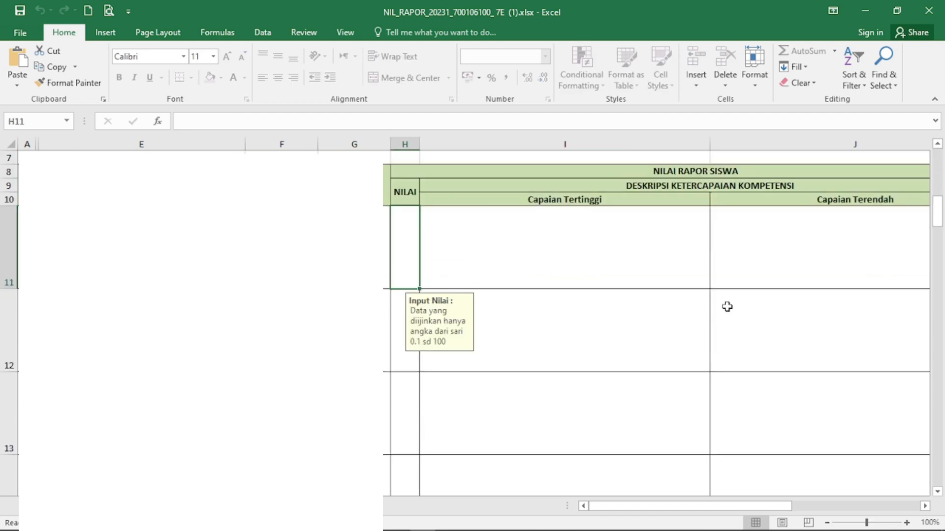
scroll(599, 280, down, 3)
scroll(570, 284, up, 4)
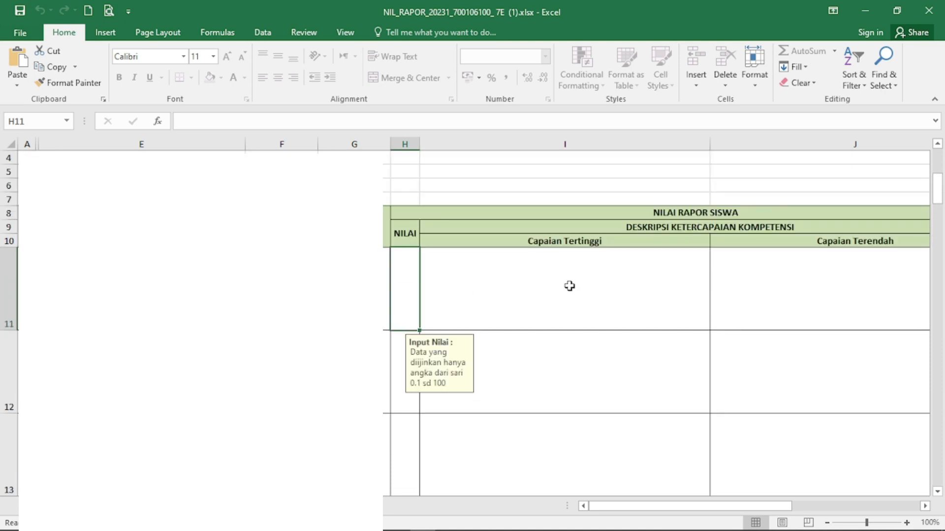
Check the Nilai entry cells in column H down through the student rows of the template
click(400, 371)
scroll(400, 371, down, 4)
click(407, 217)
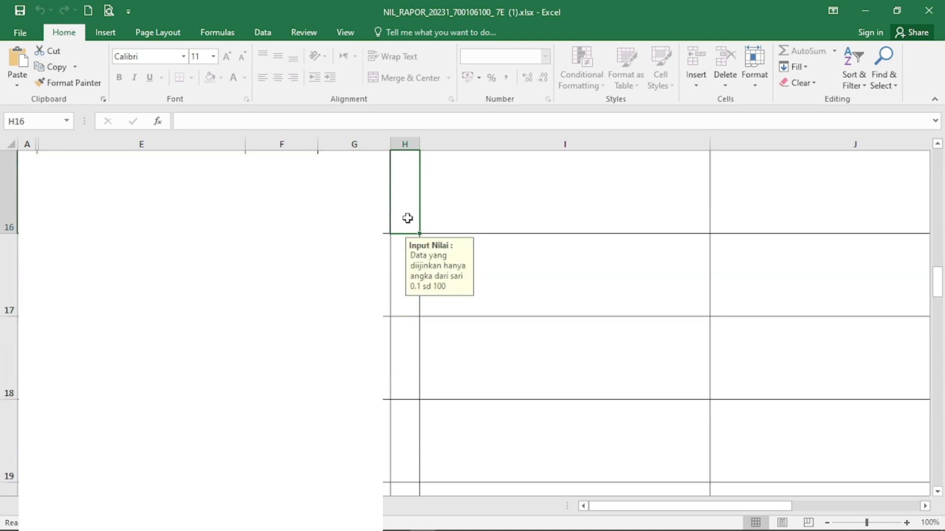
scroll(426, 282, up, 3)
click(401, 261)
click(398, 359)
scroll(397, 364, down, 4)
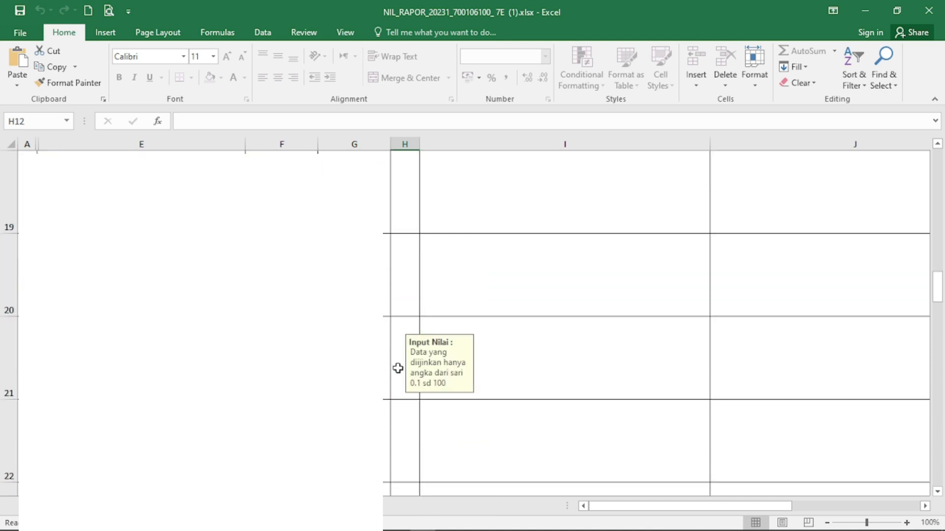
click(400, 310)
click(403, 371)
scroll(397, 348, down, 4)
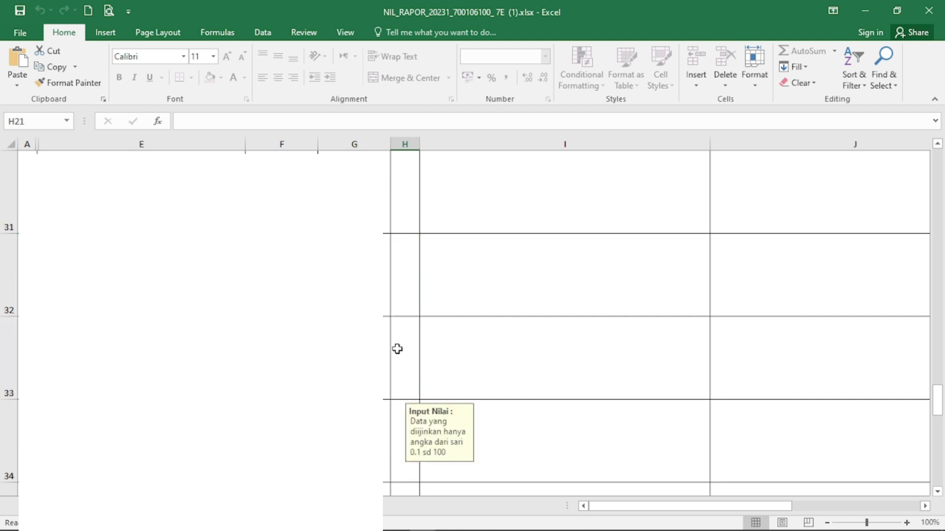
Compare the entry hints of the Nilai, Capaian Tertinggi and Capaian Terendah cells in row 11 of the template
click(397, 347)
scroll(402, 340, up, 2)
scroll(401, 340, up, 8)
click(400, 320)
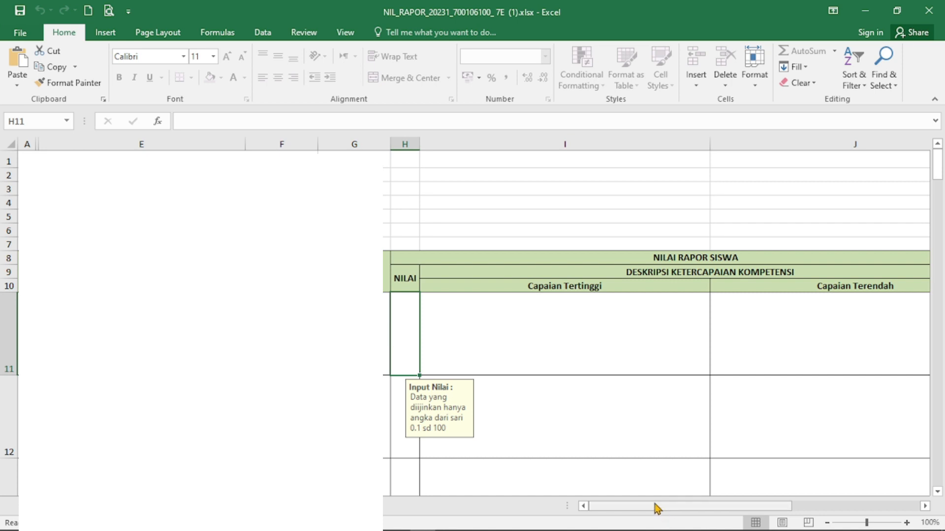
drag(650, 511, 725, 512)
click(277, 328)
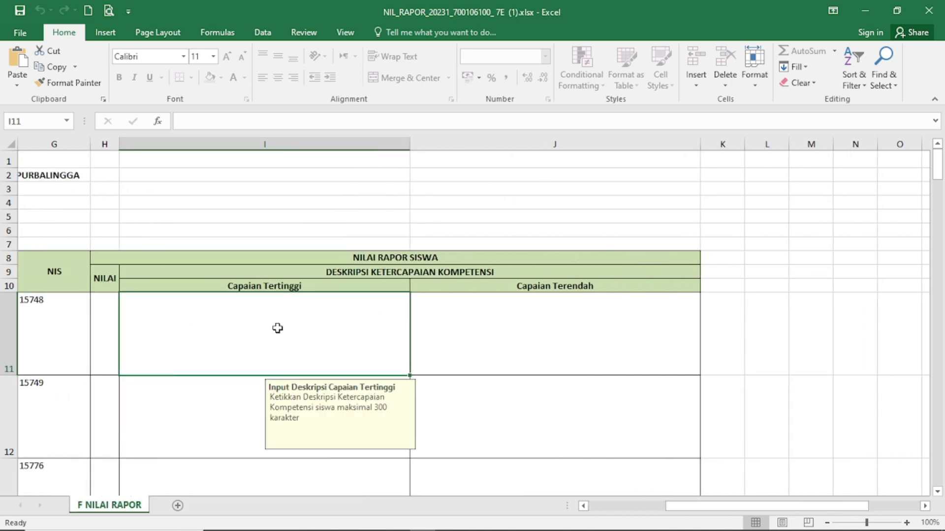
scroll(282, 312, down, 2)
click(545, 244)
click(319, 242)
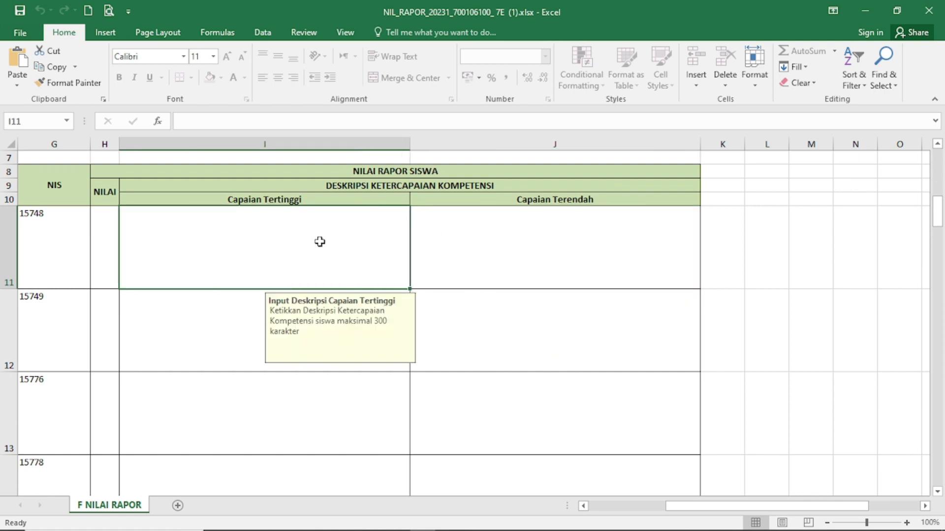
click(542, 259)
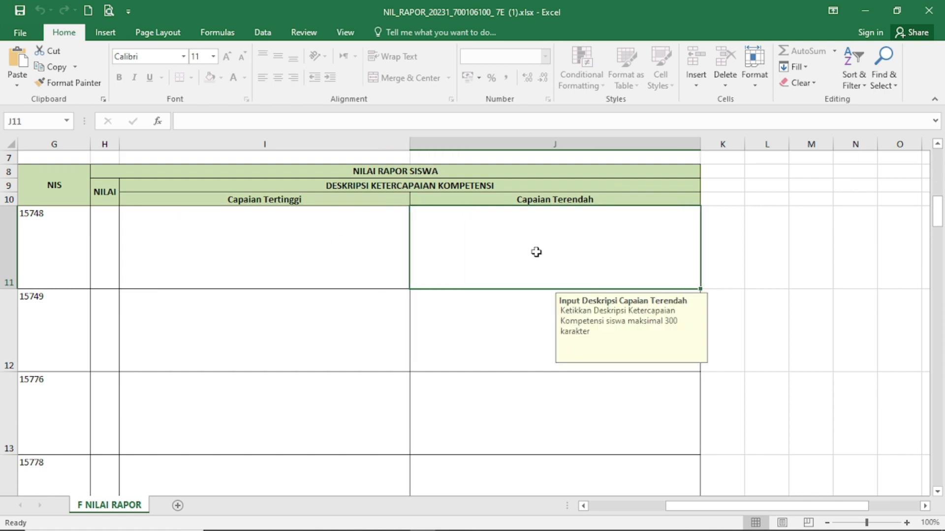
click(318, 240)
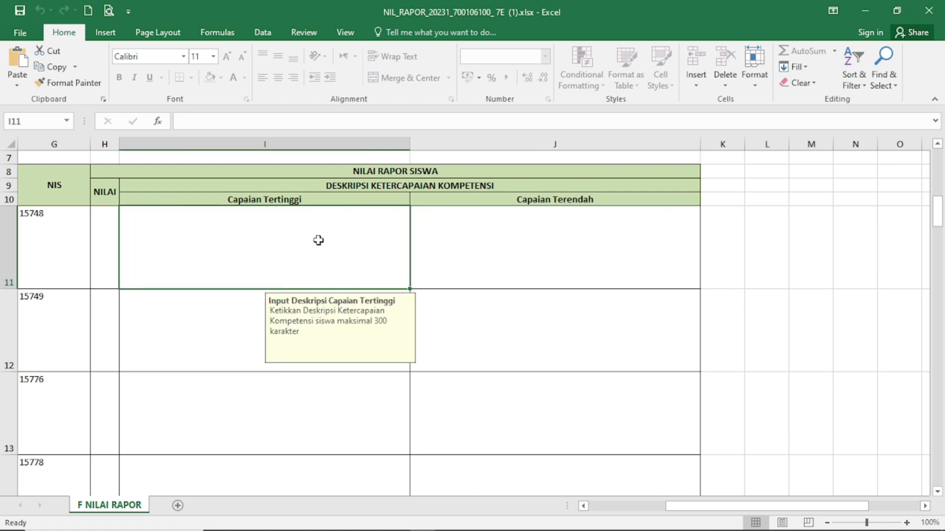
click(451, 256)
click(344, 244)
click(476, 244)
click(320, 235)
click(476, 252)
click(270, 258)
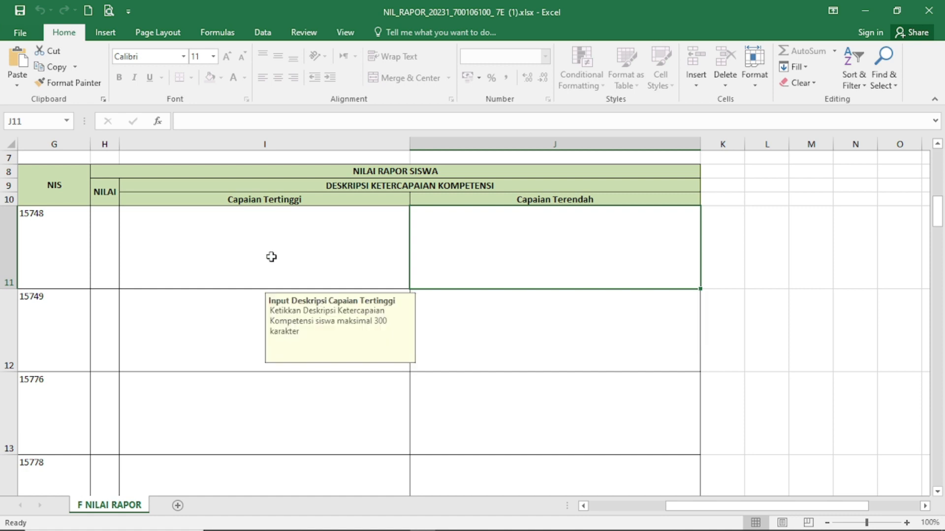
Enter a Nilai of 80 and the Capaian Tertinggi description "Sudah mampu pada materi 1" for the first student in row 11
click(114, 226)
text(80)
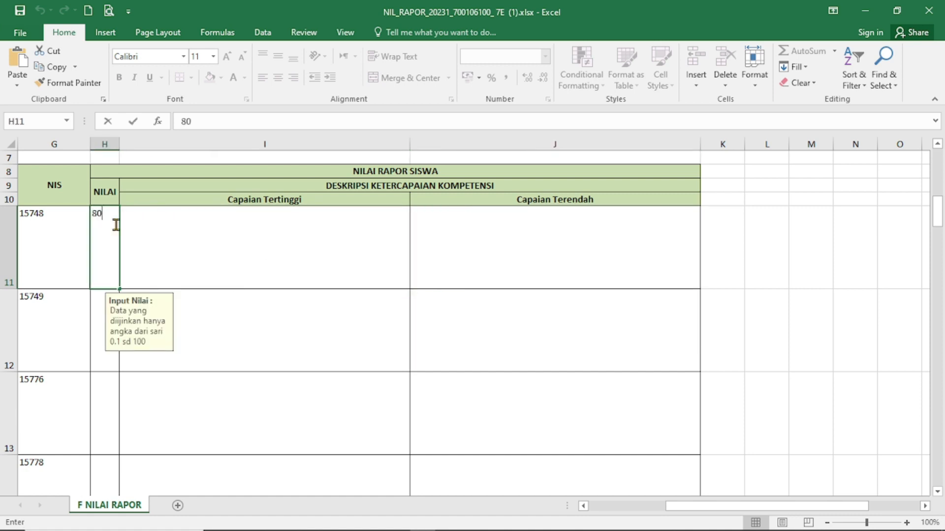
key(Tab)
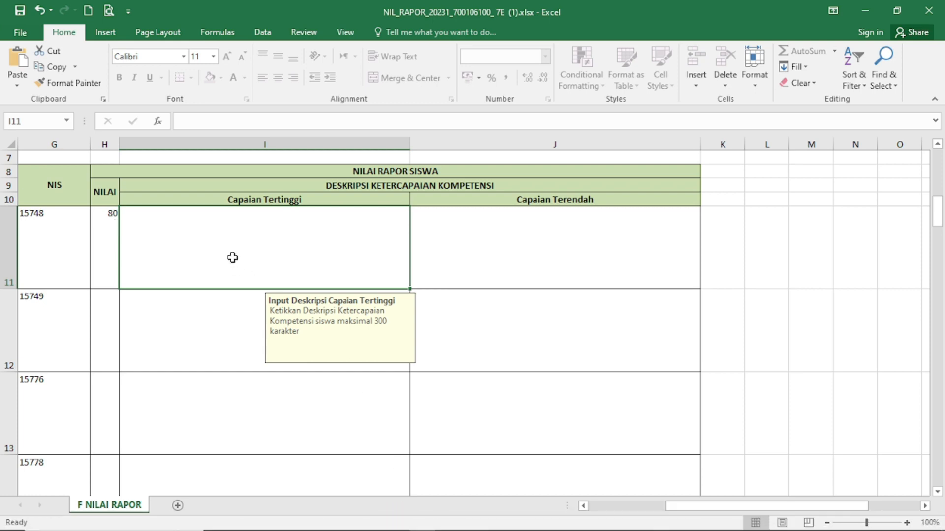
text(M)
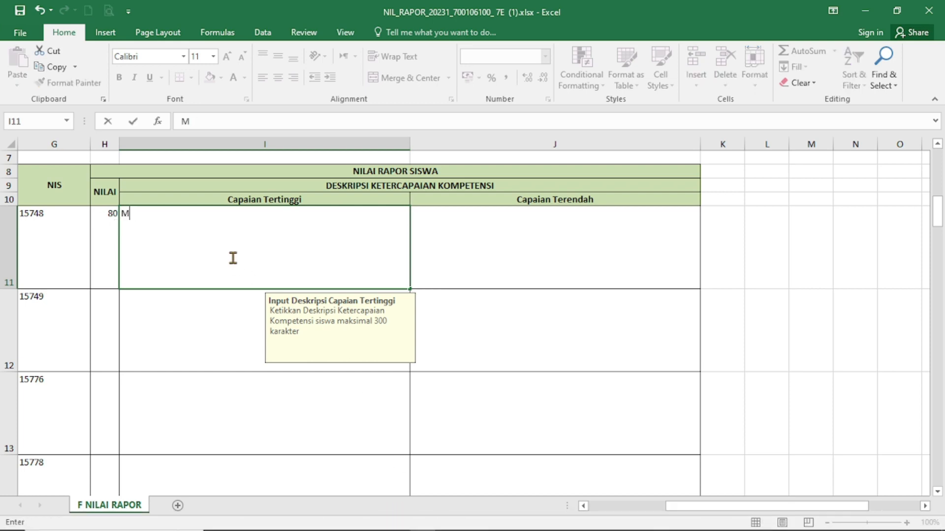
text(apMencapa)
key(Escape)
text(Sudah ma)
text(mpu )
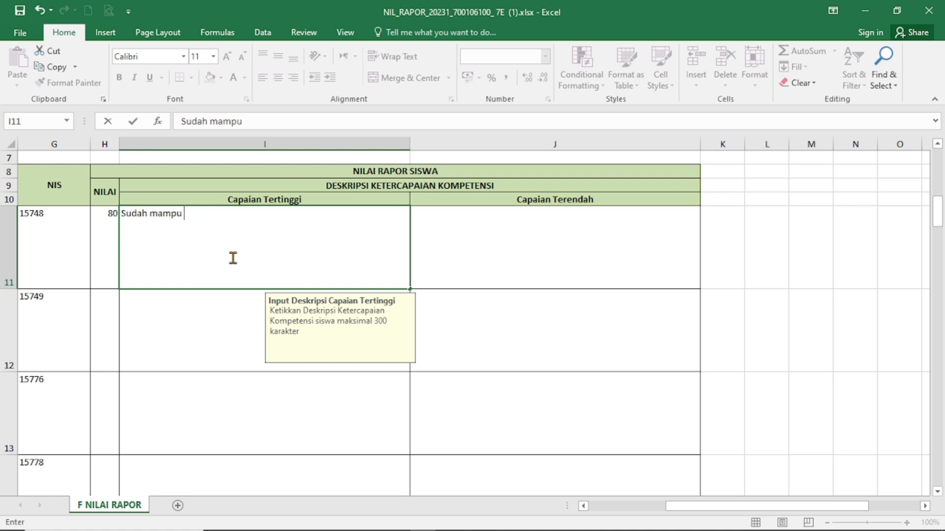
text(pada materi 1)
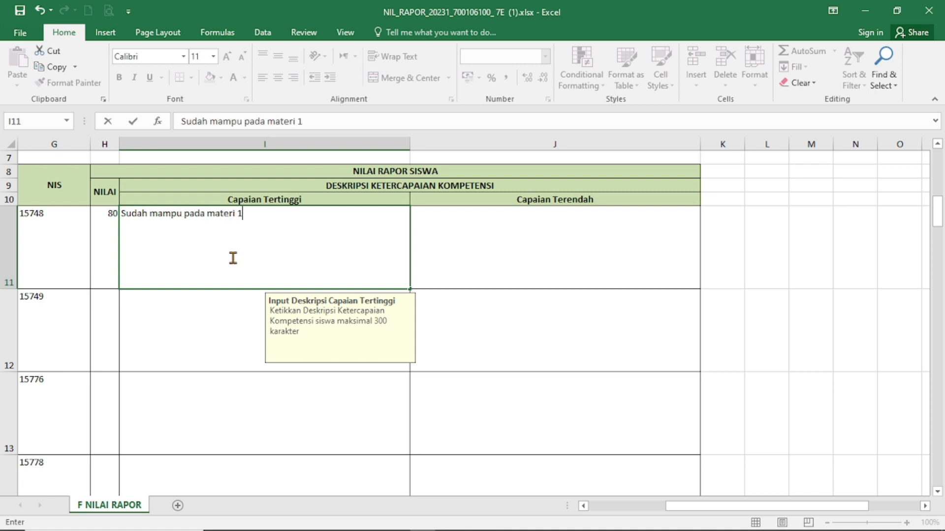
key(Tab)
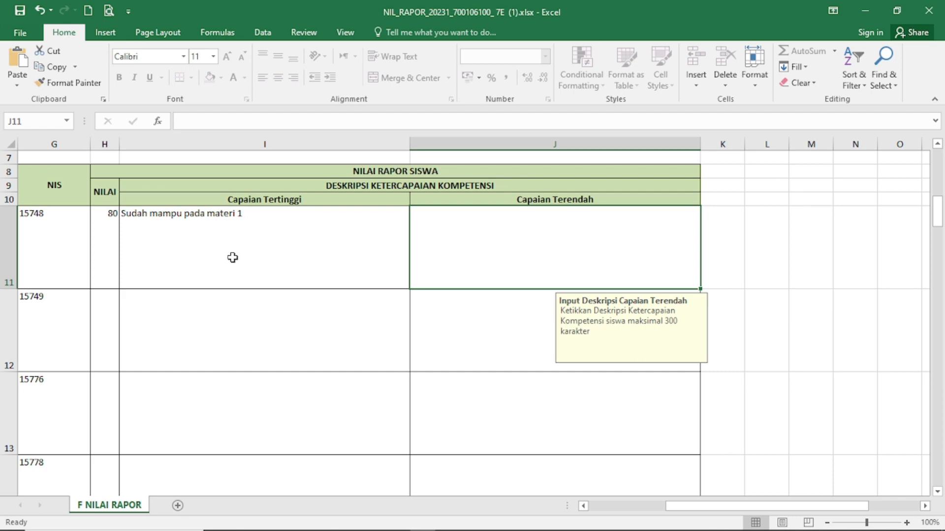
Enter "perlu bimbingan dalam materi 2" as the Capaian Terendah in row 11 and save the workbook
text(be)
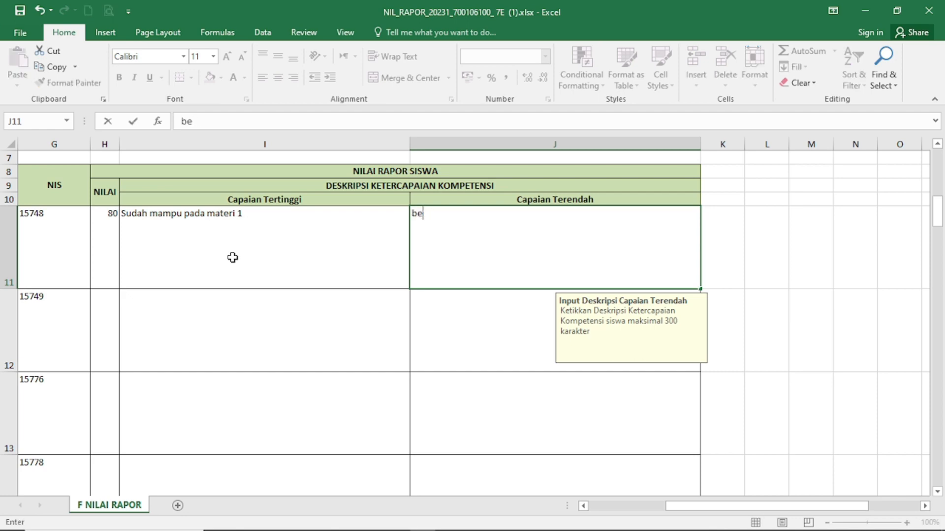
key(BackSpace)
key(BackSpace)
text(masih)
key(BackSpace)
key(BackSpace)
text(perlu bimbingan dalam)
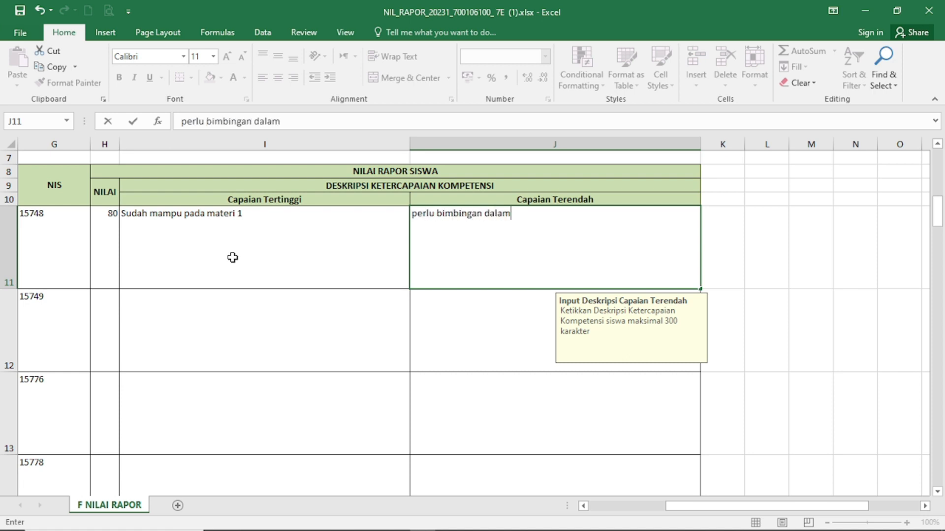
text( materi 2)
key(Return)
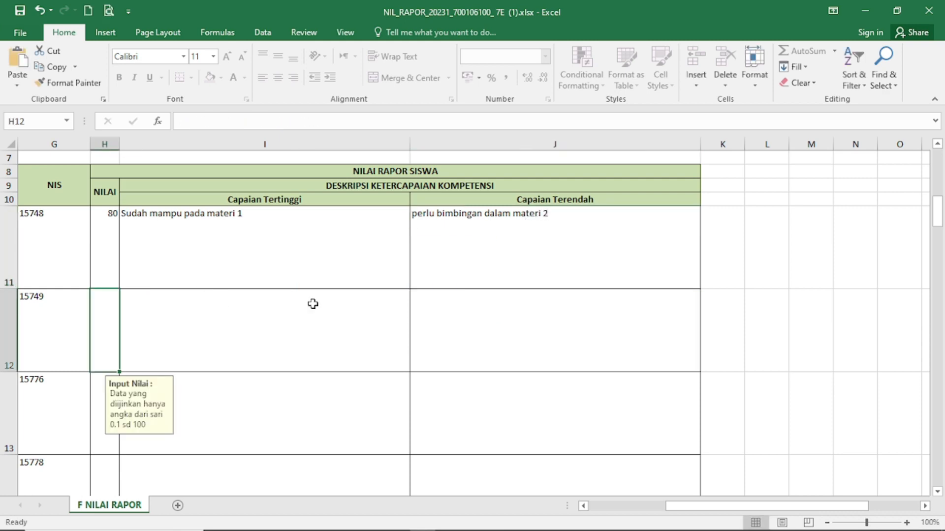
click(20, 10)
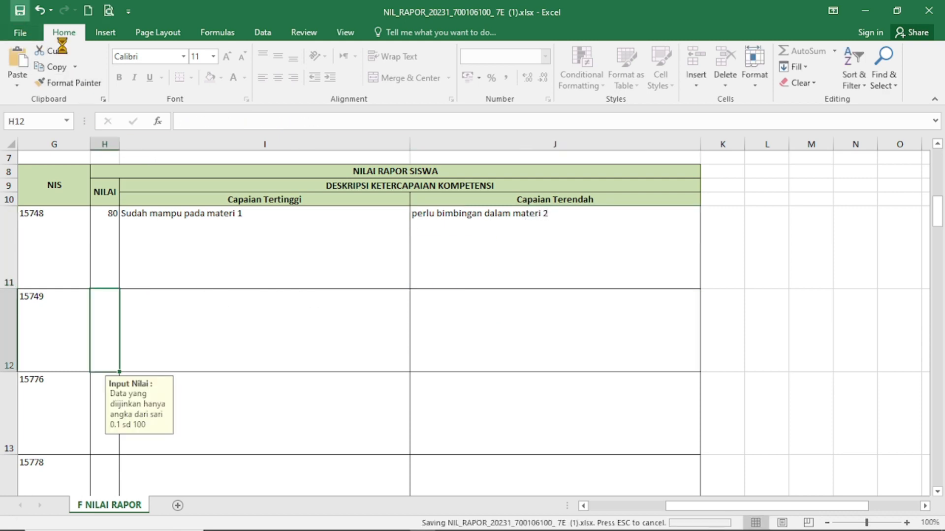
click(502, 328)
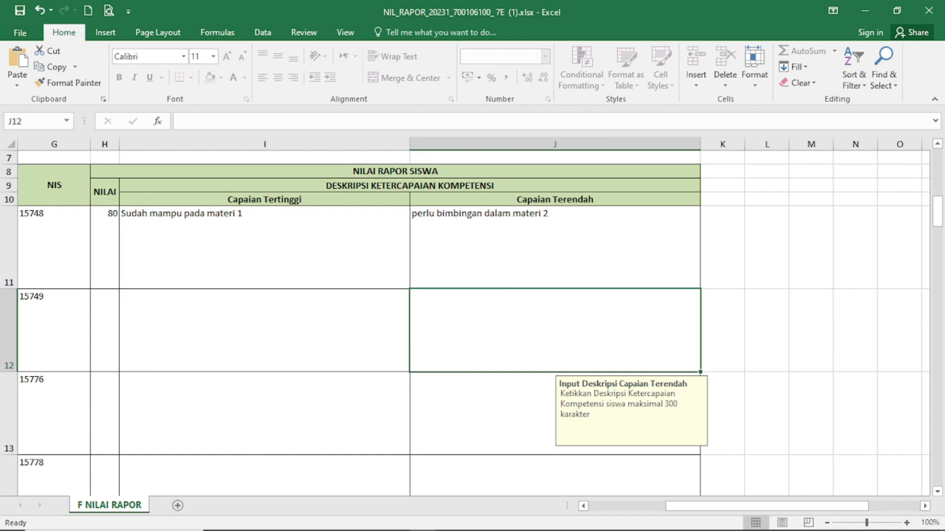
Switch to e-Rapor SMP in the browser and import the grade file NIL_RAPOR_20231_700106100_ 7E (1).xlsx for class 7E
click(372, 520)
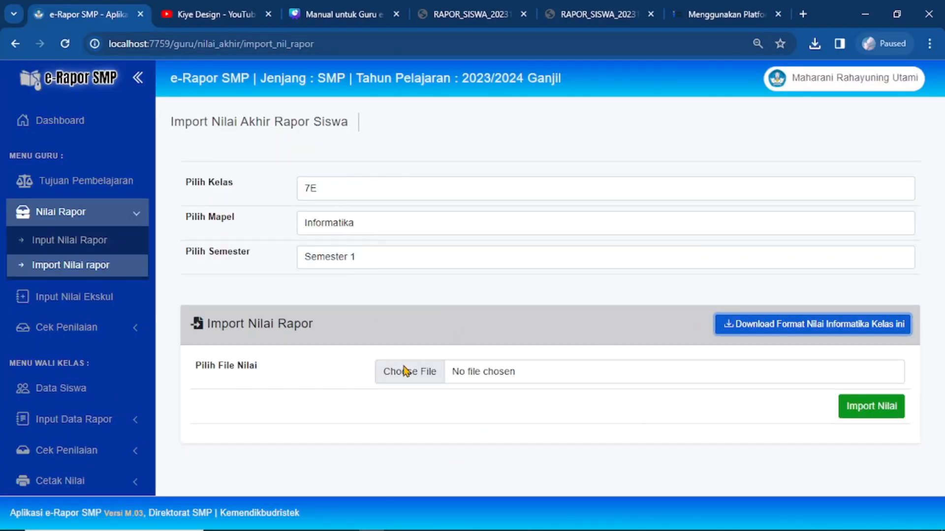
click(420, 380)
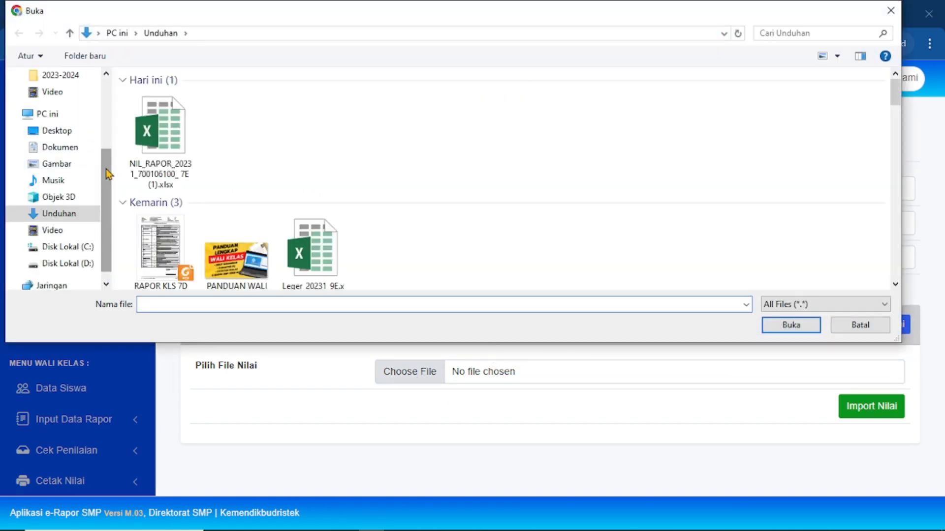
double_click(167, 138)
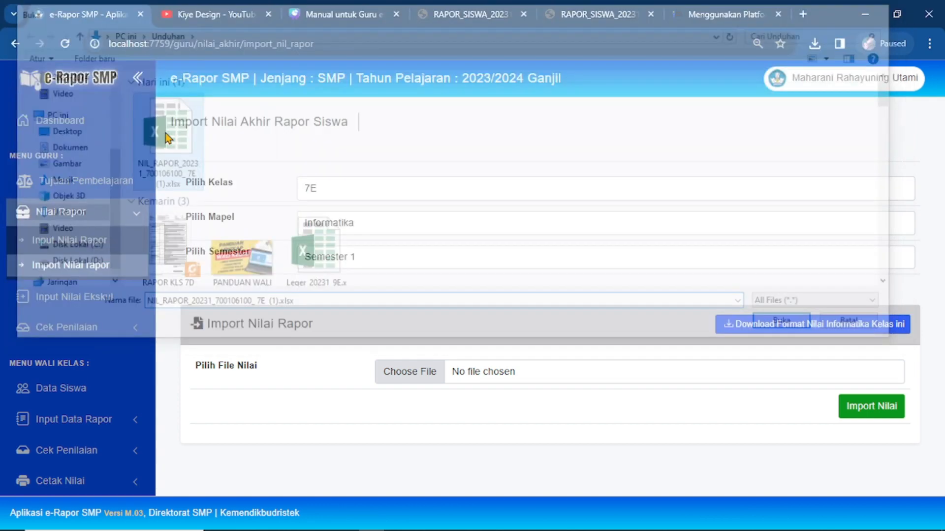
click(892, 407)
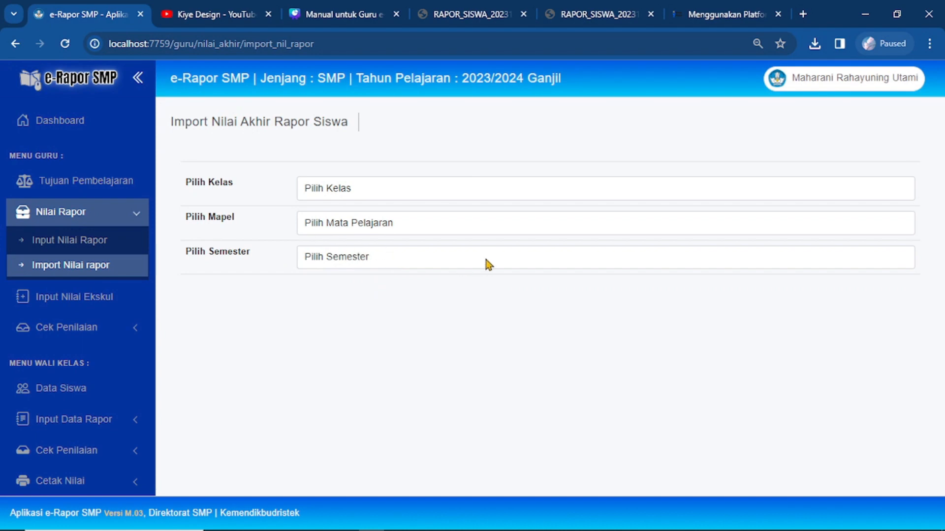
Open the Status Penilaian page and check the Informatika grade and description status of classes 7E and 7D
click(92, 329)
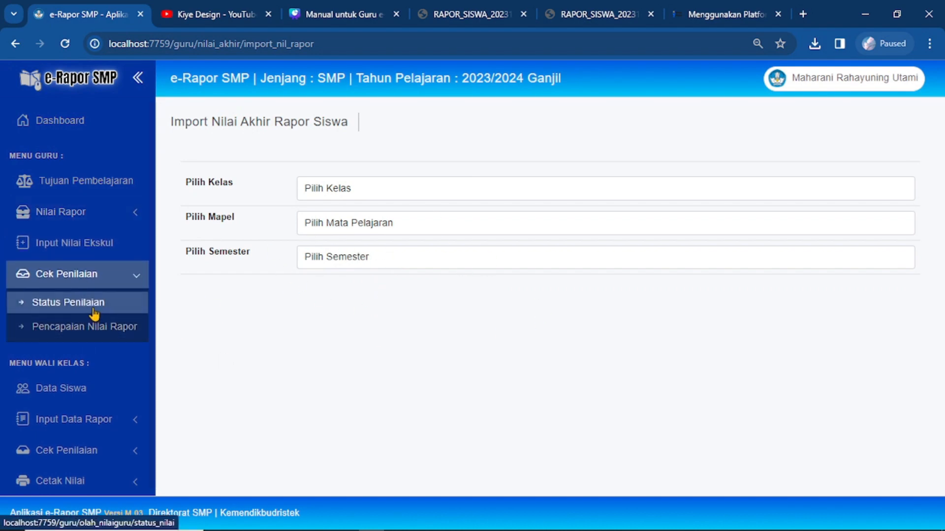
click(95, 304)
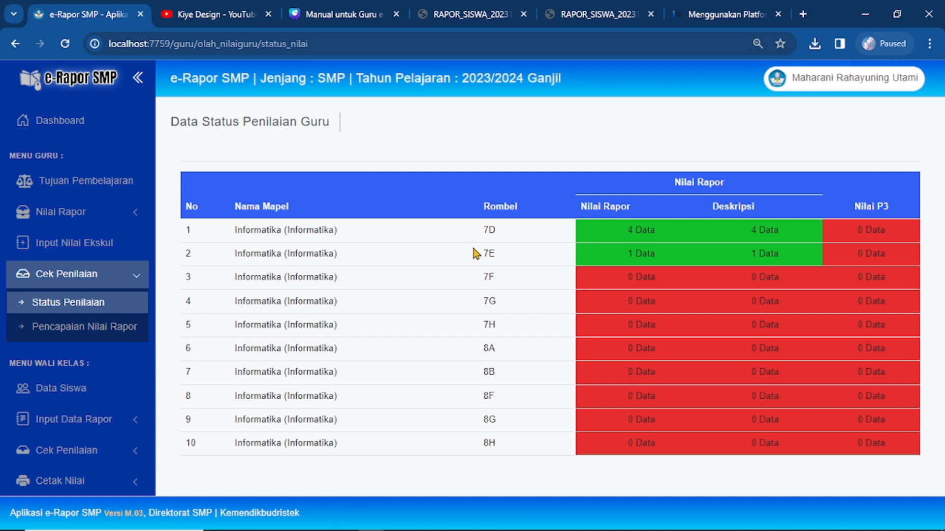
drag(478, 253, 713, 255)
drag(797, 258, 622, 252)
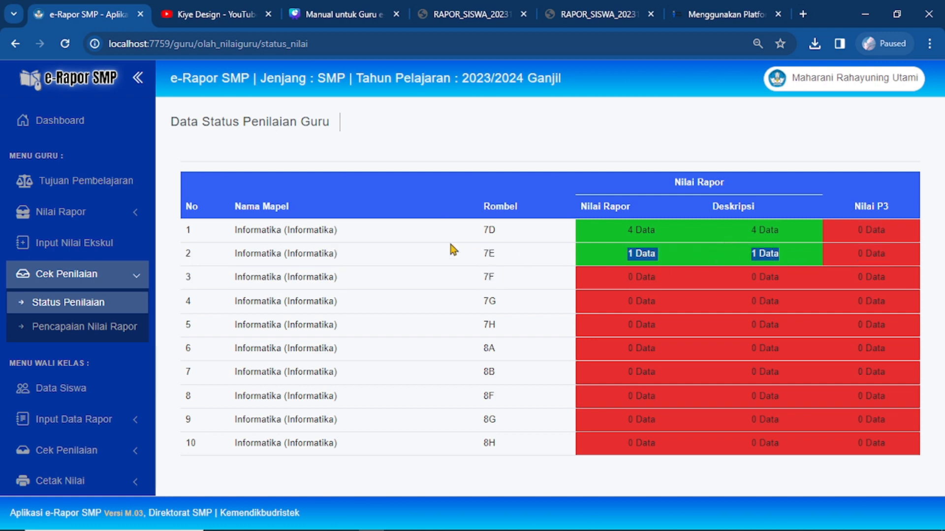
drag(462, 235, 782, 231)
click(728, 238)
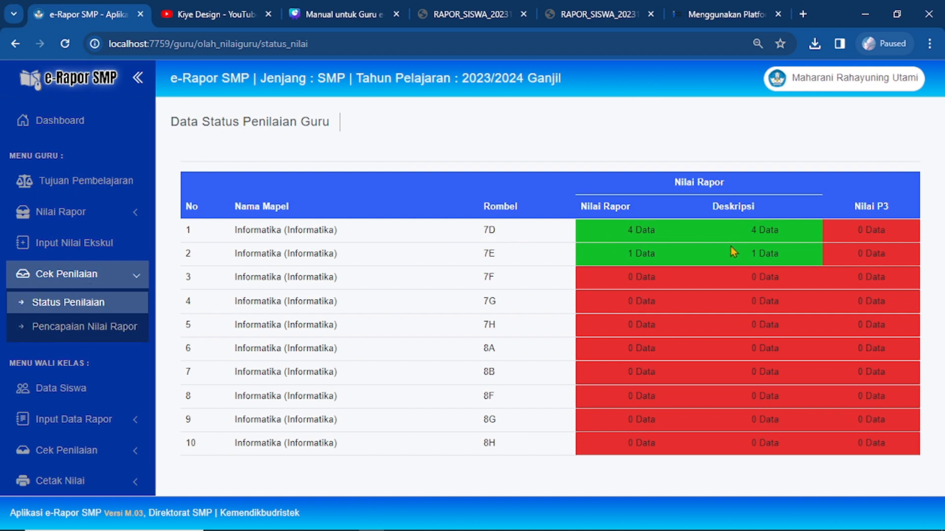
Open Pencapaian Nilai Rapor for class 7E, subject Informatika, and review the students' semester grades
click(84, 329)
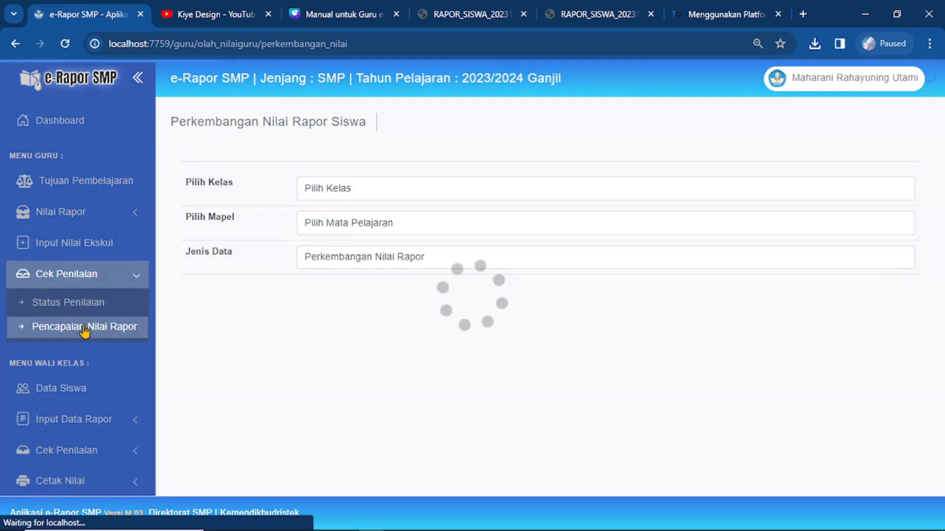
click(369, 195)
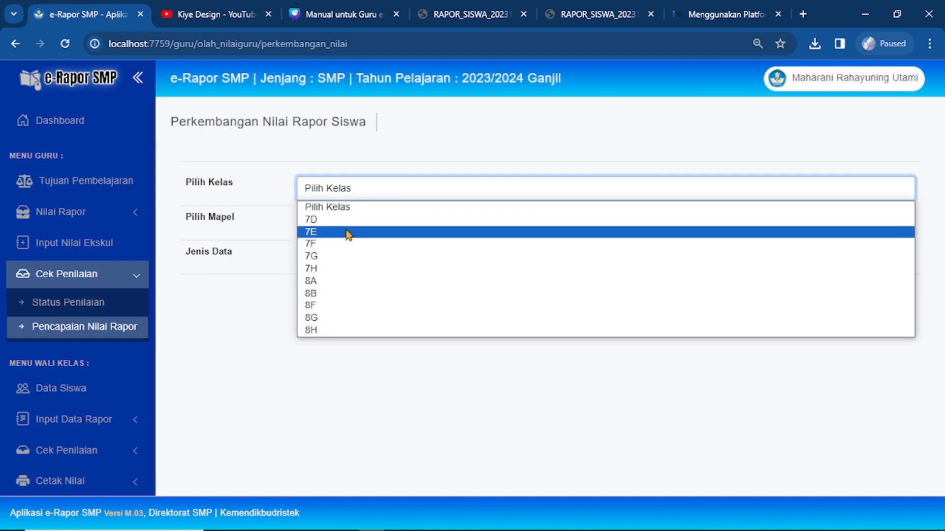
click(349, 233)
click(346, 226)
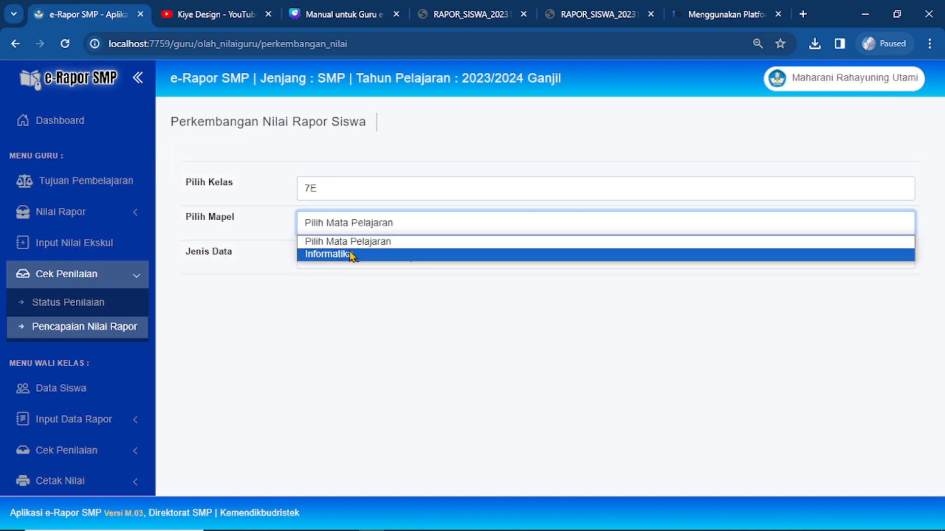
click(349, 251)
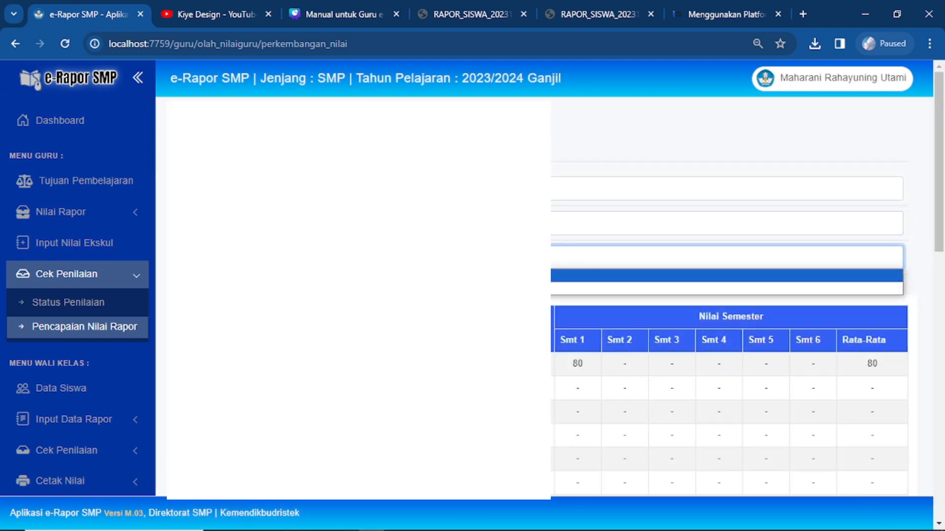
scroll(647, 250, down, 2)
scroll(575, 234, up, 2)
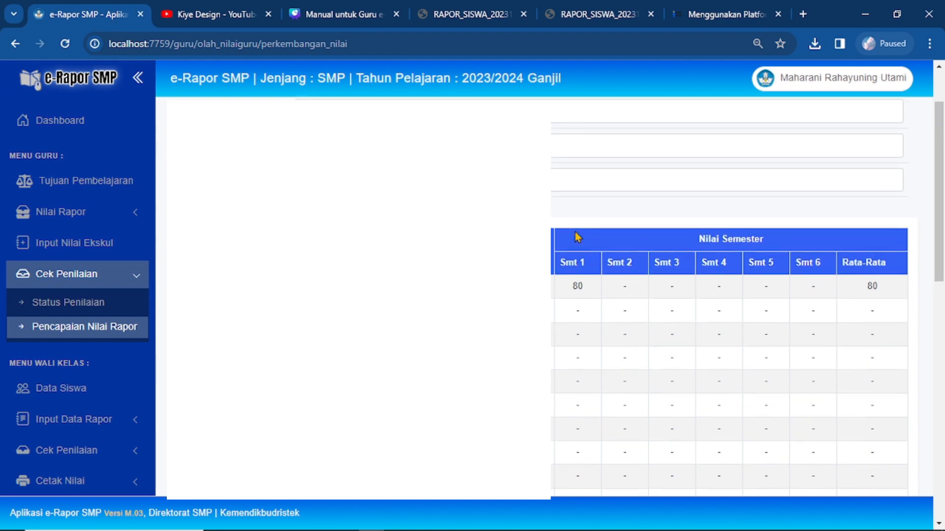
Change the Jenis Data for class 7E to the competency achievement descriptions and review the Semester 1 column
click(512, 258)
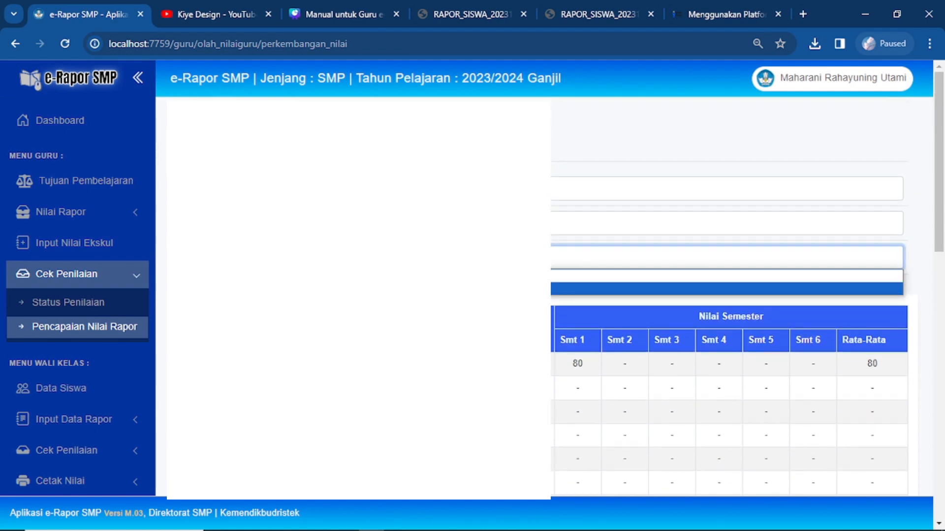
click(516, 288)
scroll(588, 308, down, 2)
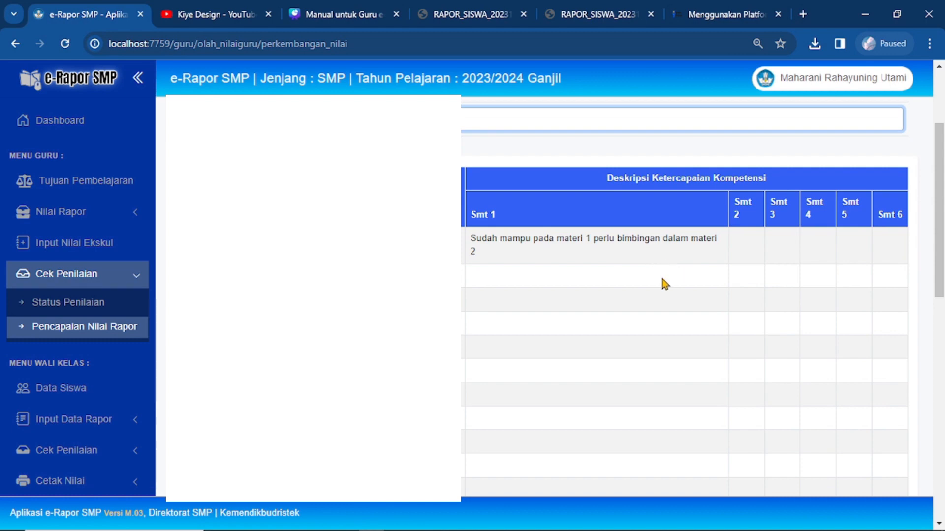
scroll(635, 369, down, 2)
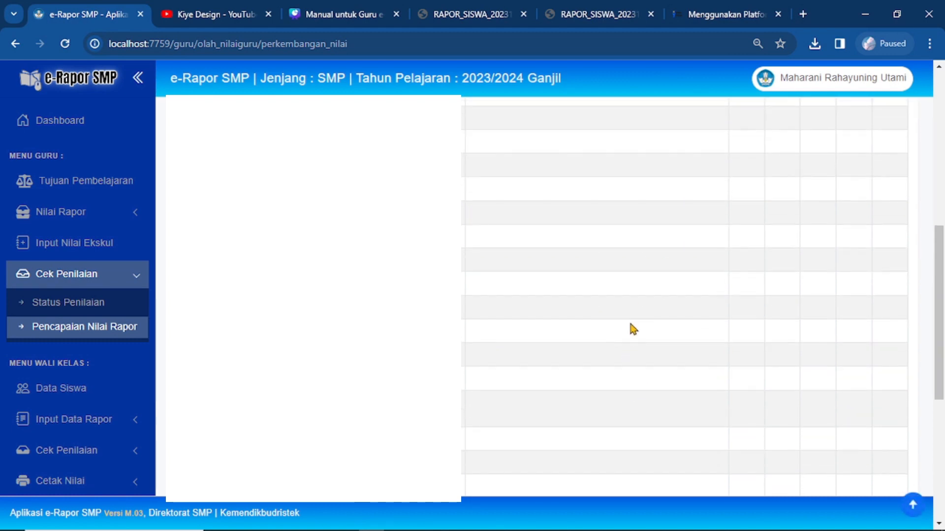
scroll(624, 310, up, 4)
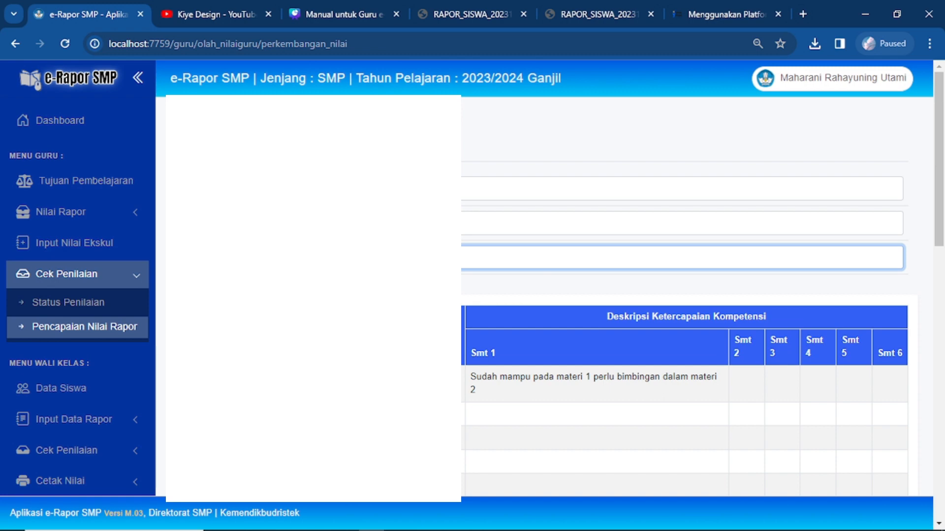
scroll(653, 270, down, 5)
scroll(654, 270, up, 5)
click(161, 265)
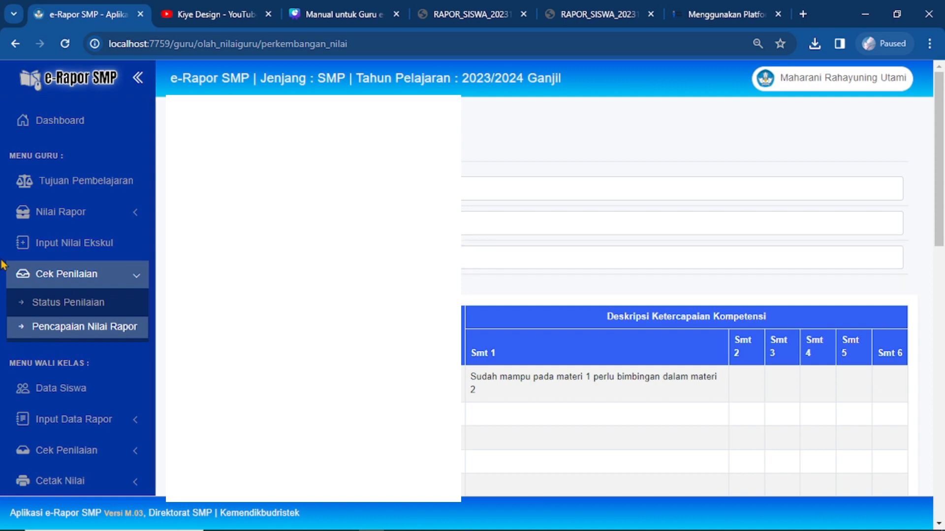
Switch Pencapaian Nilai Rapor to class 7D's competency achievement descriptions and review the students' Semester 1 texts
click(374, 189)
click(374, 220)
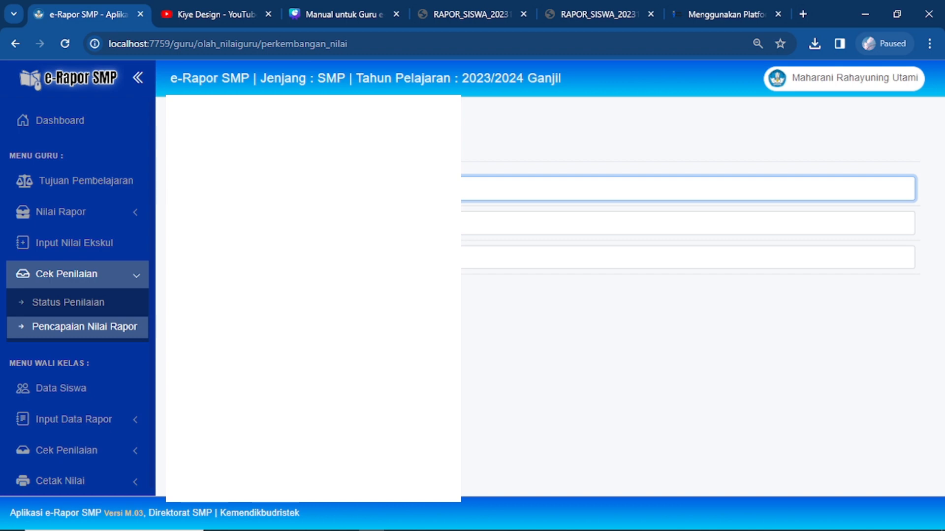
click(374, 224)
click(374, 255)
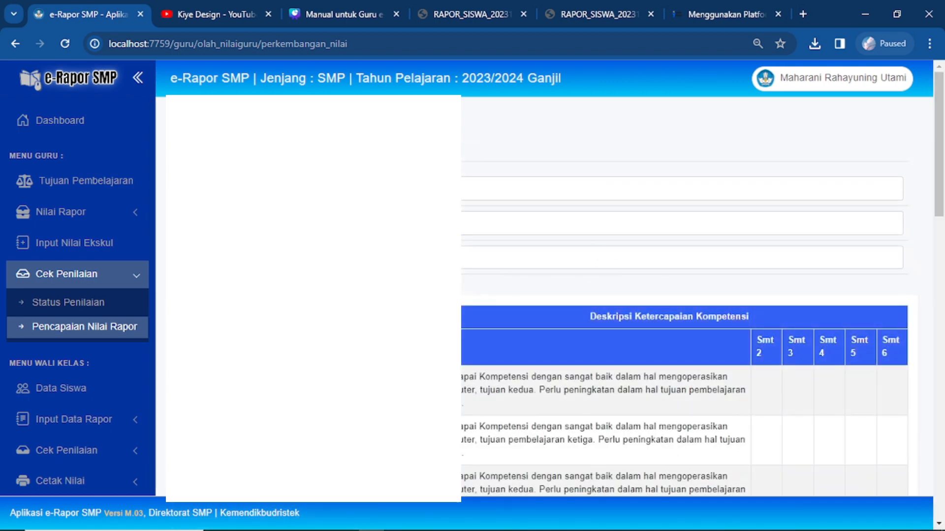
scroll(585, 267, down, 4)
scroll(585, 267, up, 1)
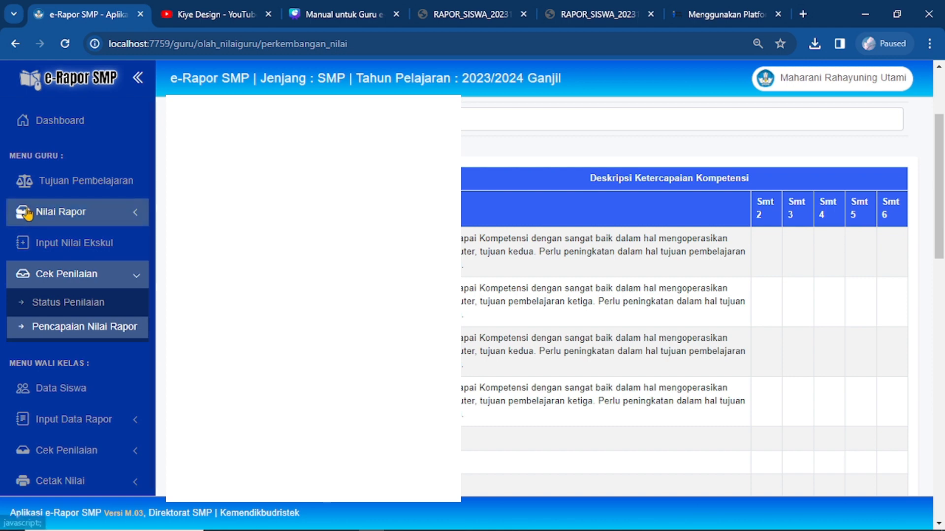
click(59, 211)
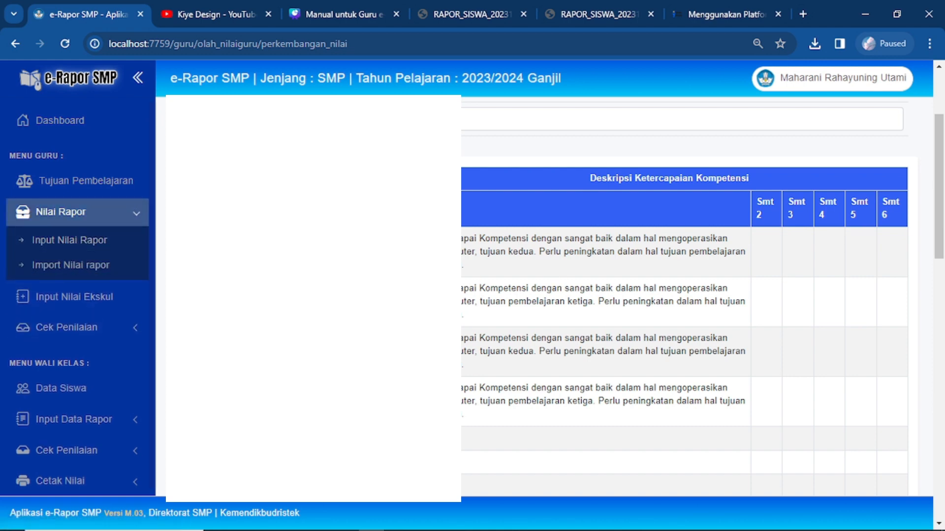
drag(463, 238, 554, 241)
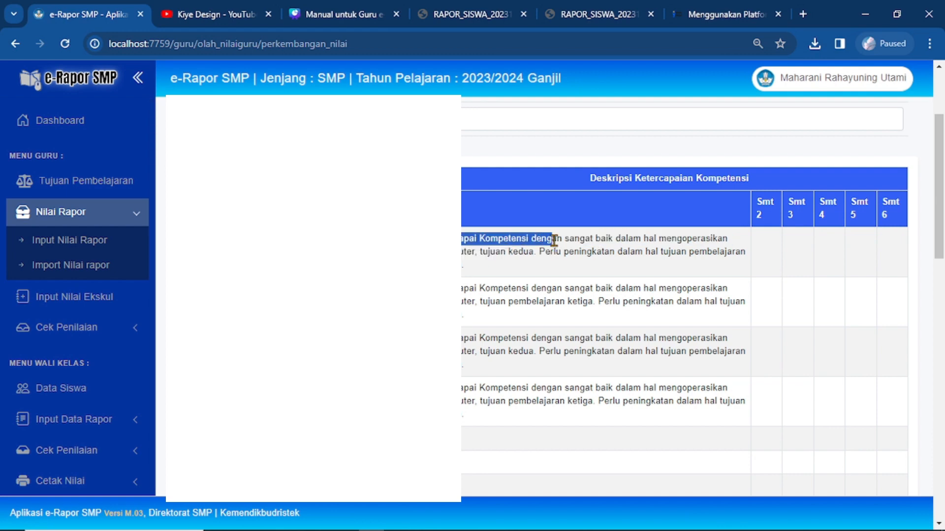
click(516, 248)
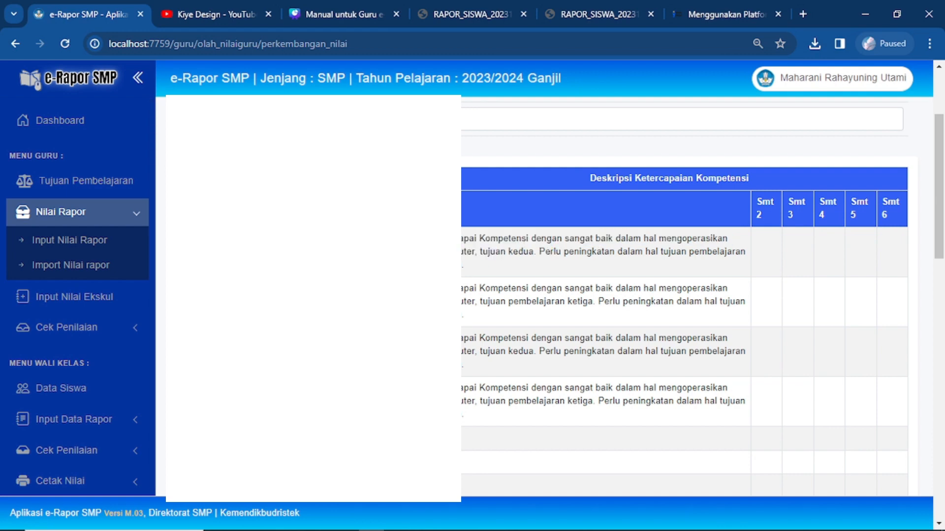
drag(462, 238, 485, 290)
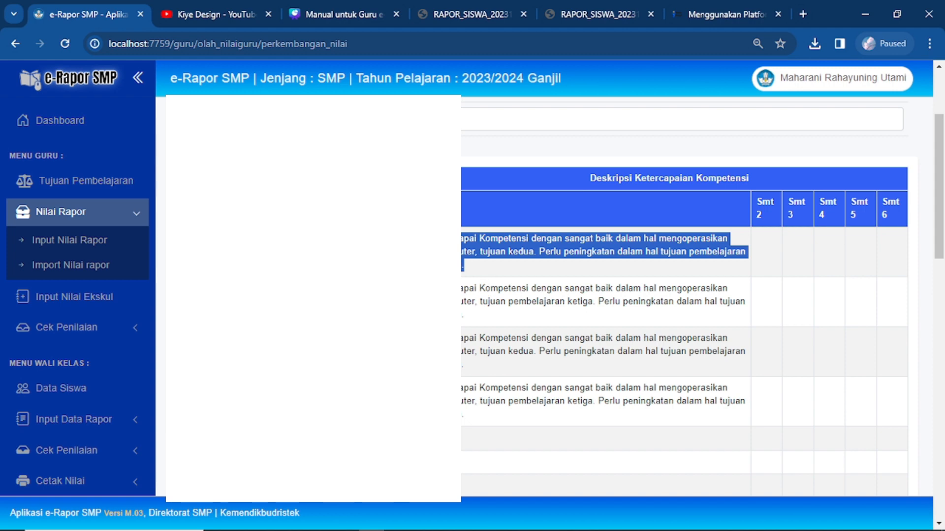
click(543, 317)
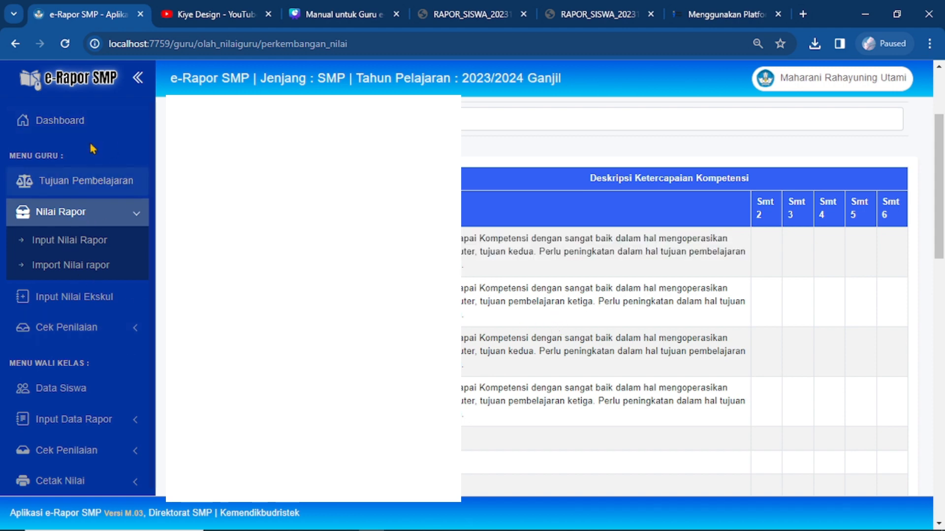
Open the extracurricular grade input page and select Cooking Class, rombel 8G and Semester 1
click(70, 129)
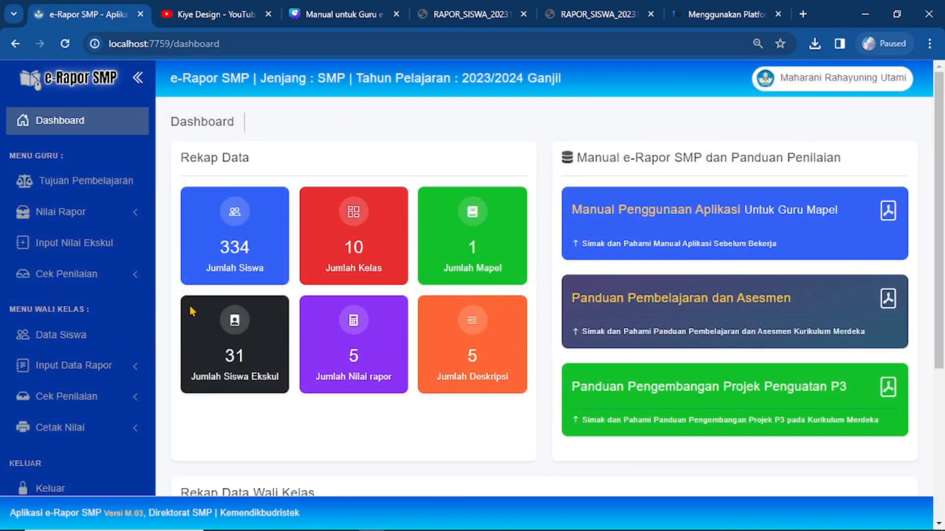
click(68, 252)
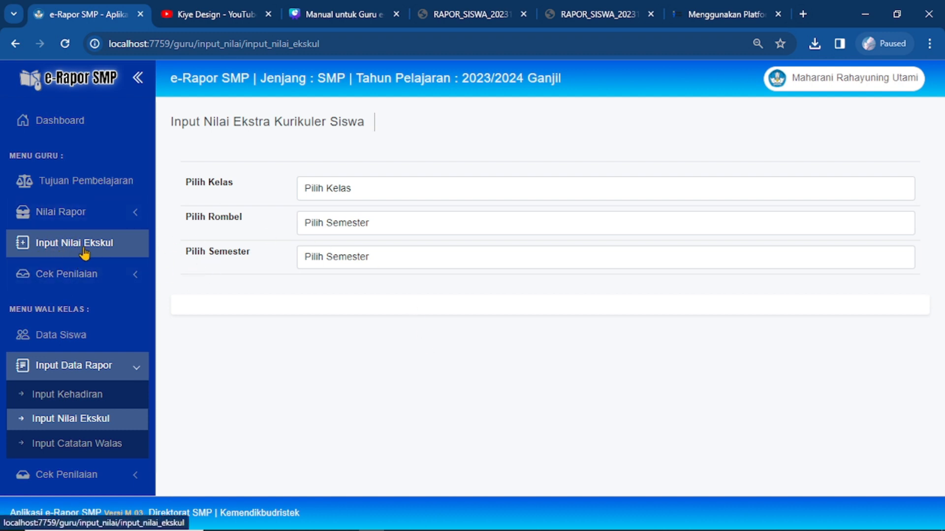
click(358, 201)
click(358, 217)
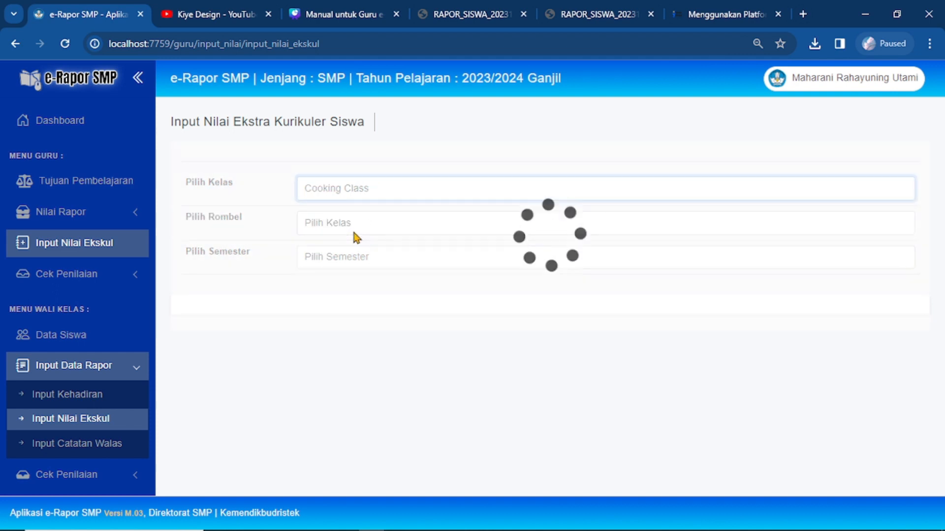
click(360, 227)
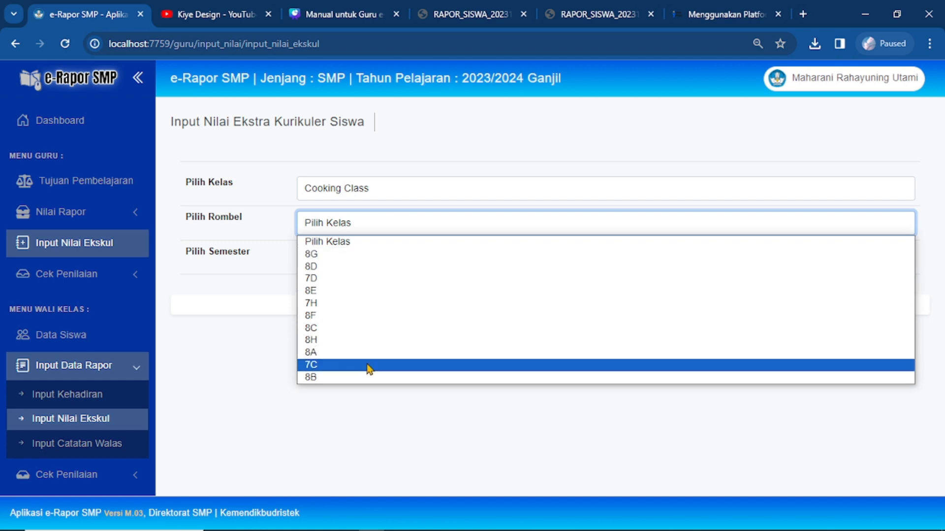
click(383, 258)
click(363, 258)
click(364, 288)
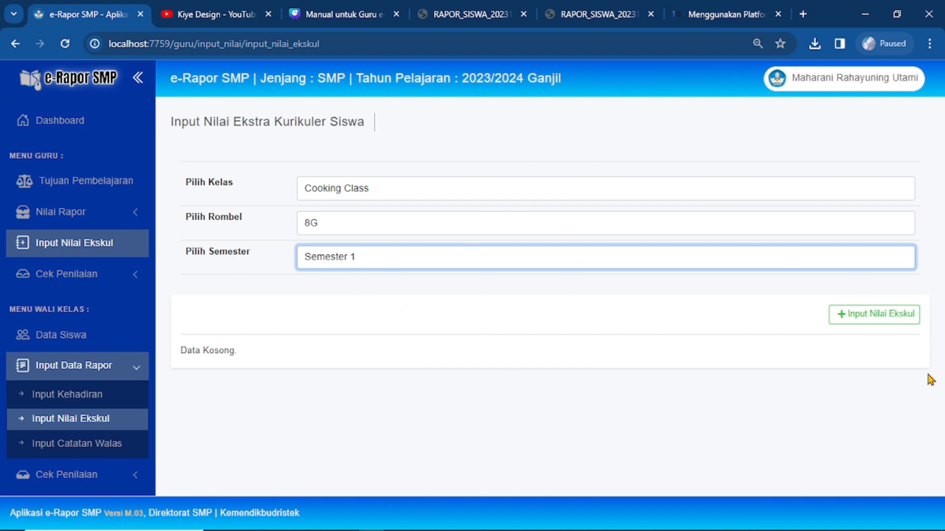
Add extracurricular grades for the selected group and grade all four Cooking Class students as Sangat Baik
click(862, 319)
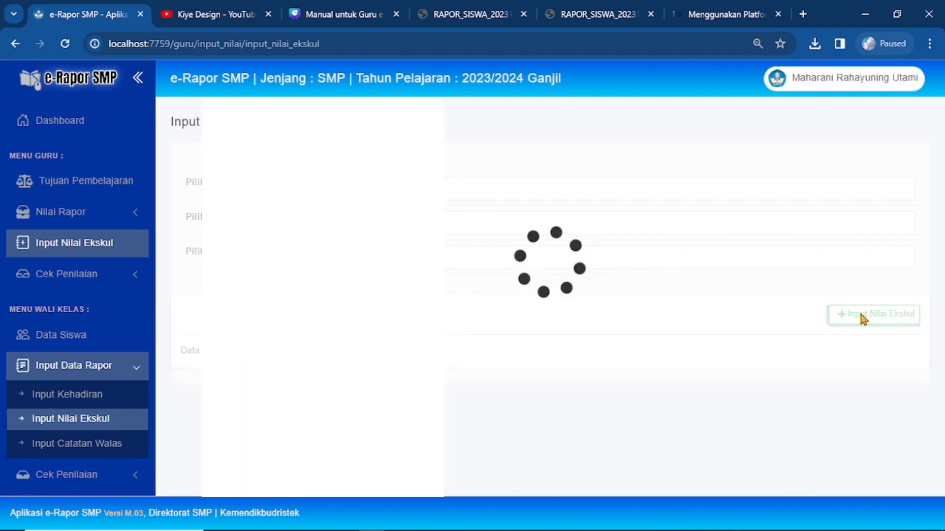
scroll(685, 297, down, 4)
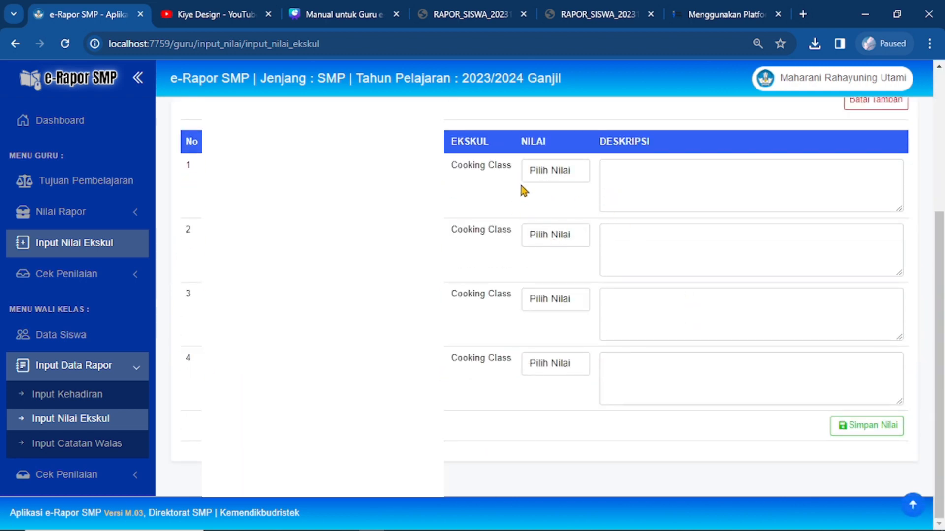
click(562, 174)
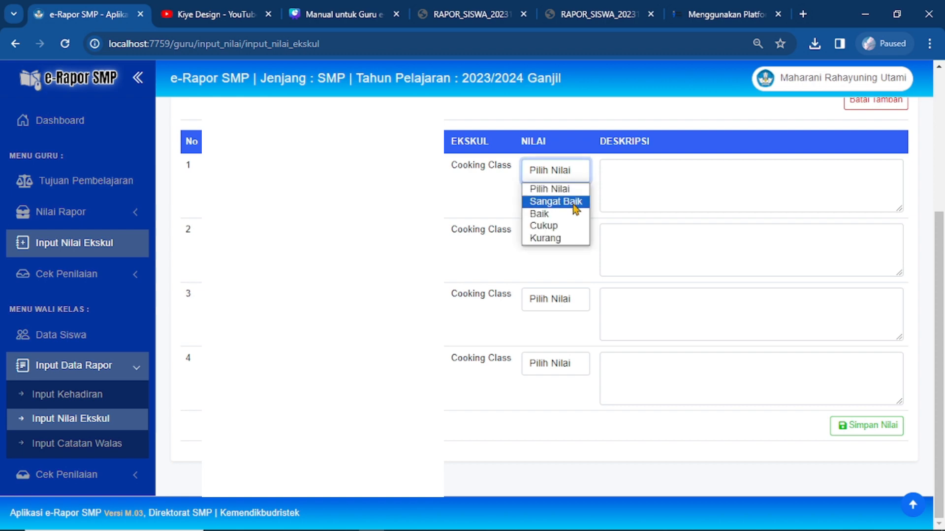
click(575, 207)
click(561, 240)
click(564, 266)
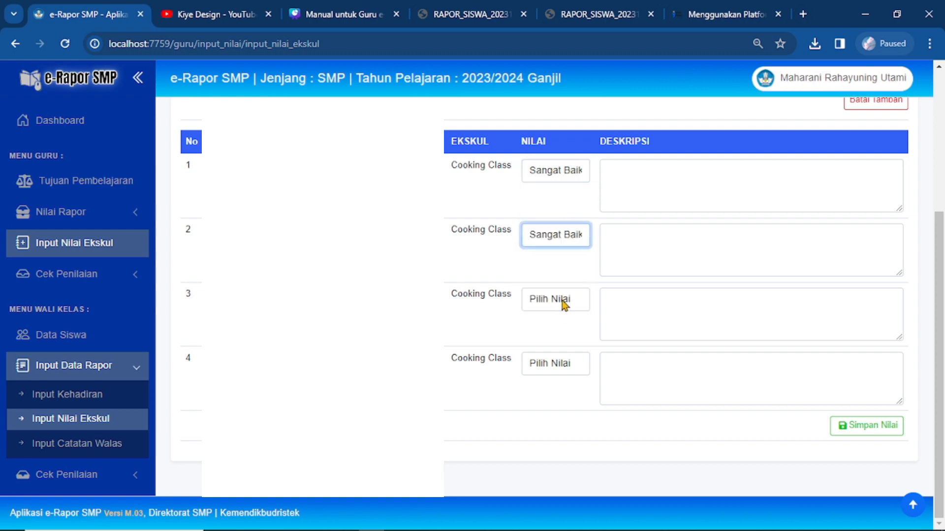
click(561, 301)
click(556, 330)
click(554, 370)
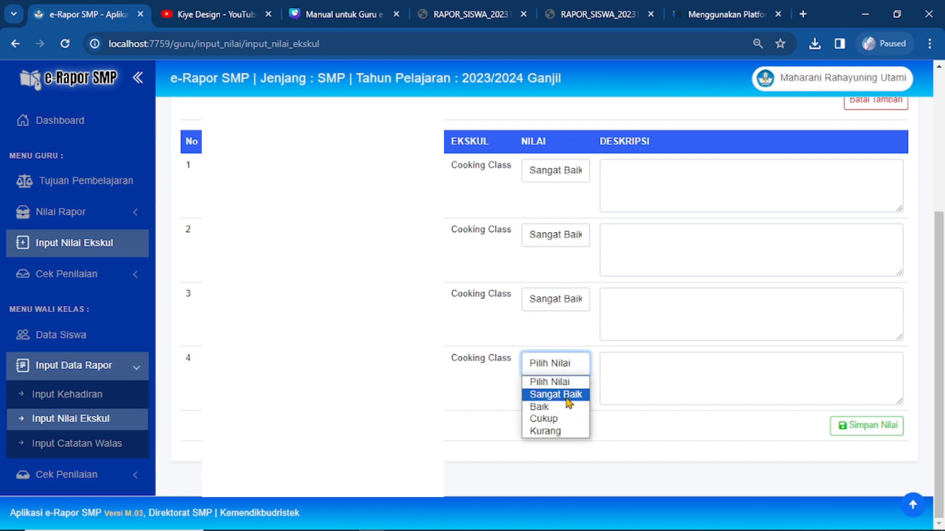
click(561, 394)
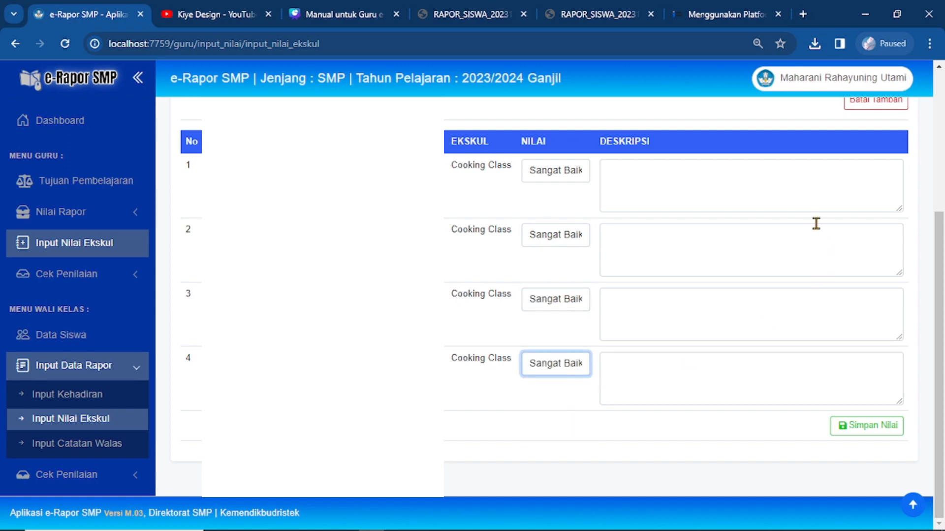
Enter the first student's Cooking Class description as "Mampu menciptakan produk olahan umbi-umbian"
click(686, 188)
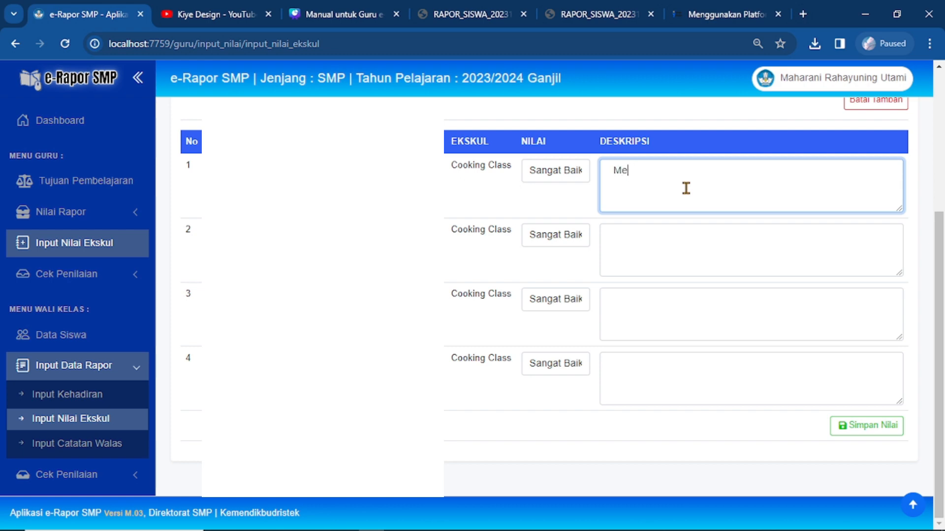
text(Mencap)
key(ctrl+BackSpace)
text(Mampu men)
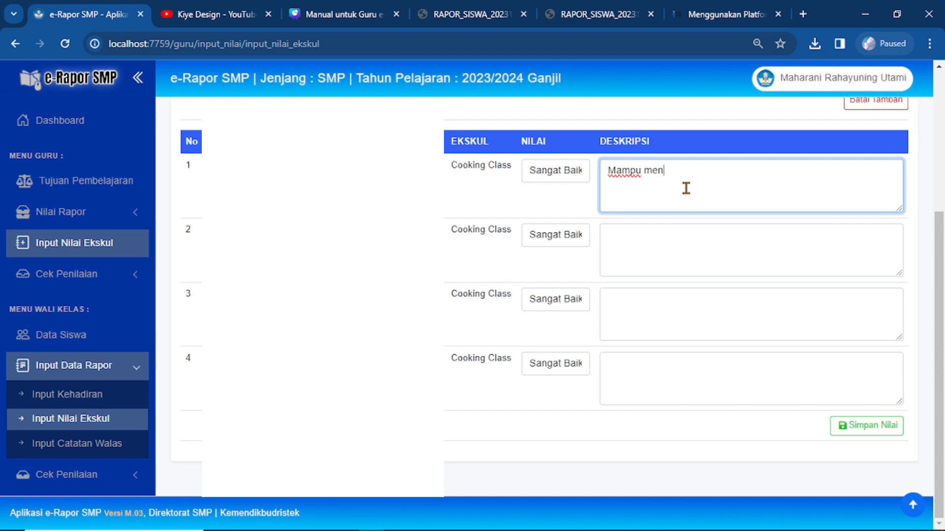
text(cip)
text(r)
text(takan )
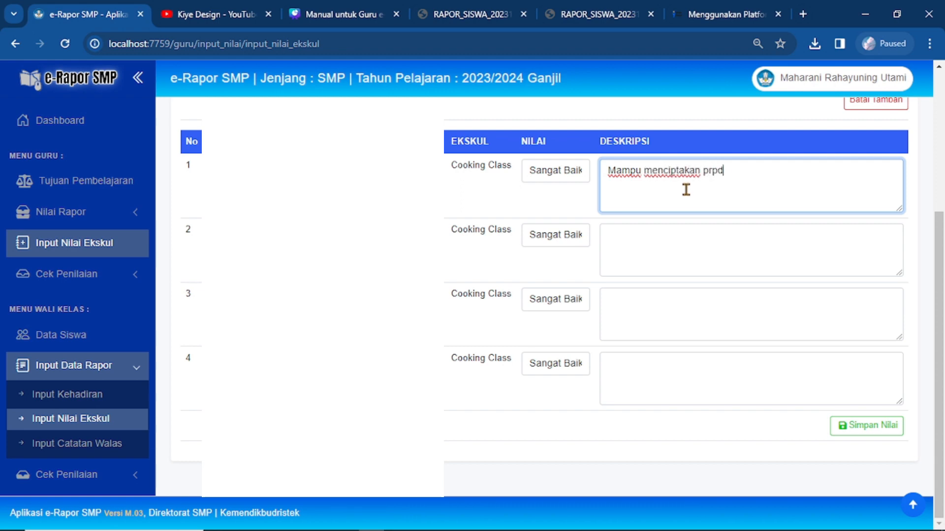
text(prp)
key(BackSpace)
text(oduk olahan)
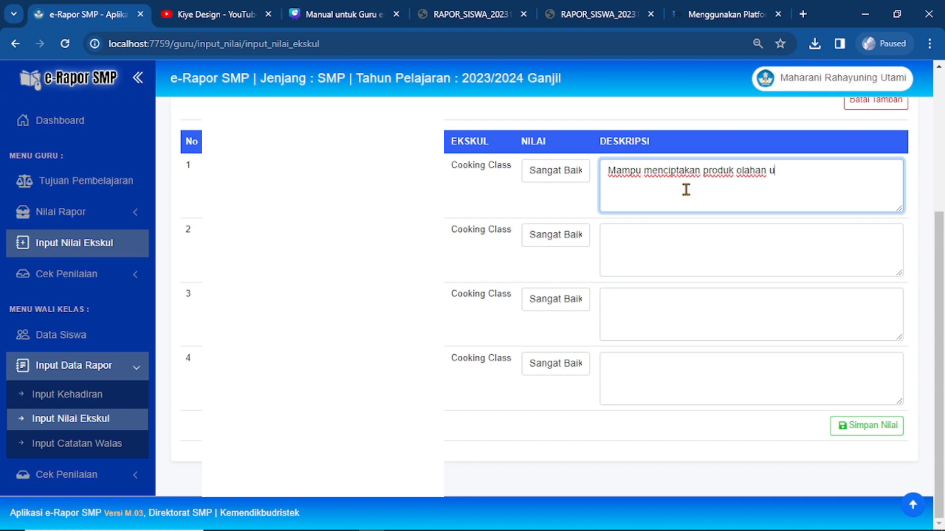
text( umbi-umbi)
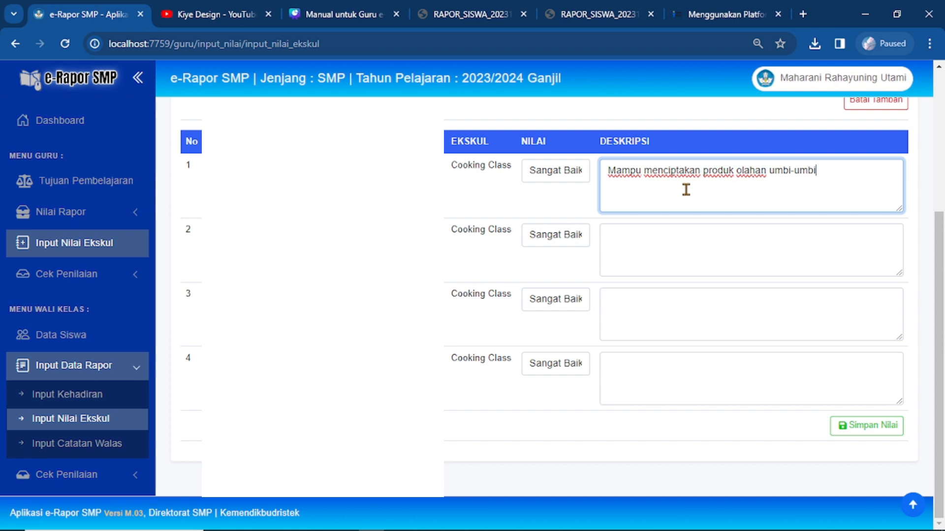
text(an...)
key(BackSpace)
key(BackSpace)
key(BackSpace)
Copy the first student's description to the other three Cooking Class students and save the grades
key(ctrl+a)
key(ctrl+c)
click(706, 263)
key(ctrl+v)
click(713, 324)
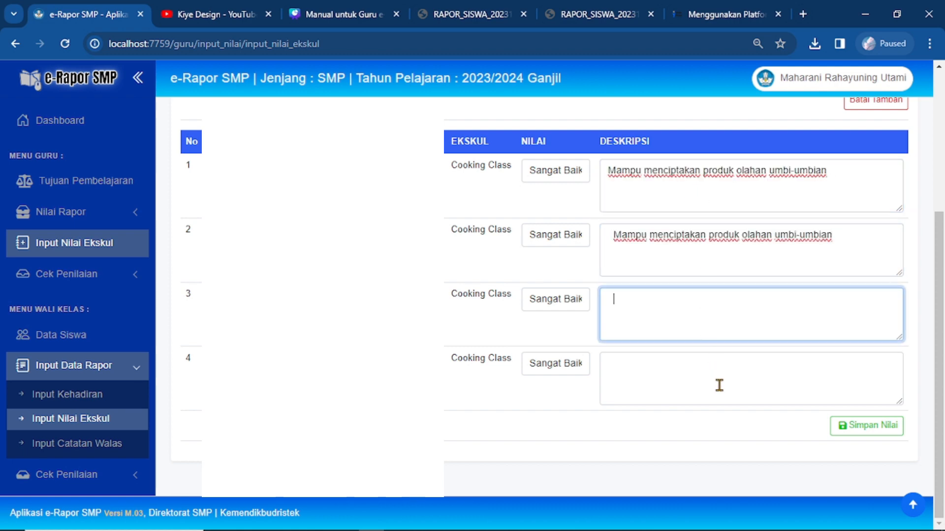
key(ctrl+v)
click(738, 384)
key(ctrl+v)
scroll(521, 343, up, 3)
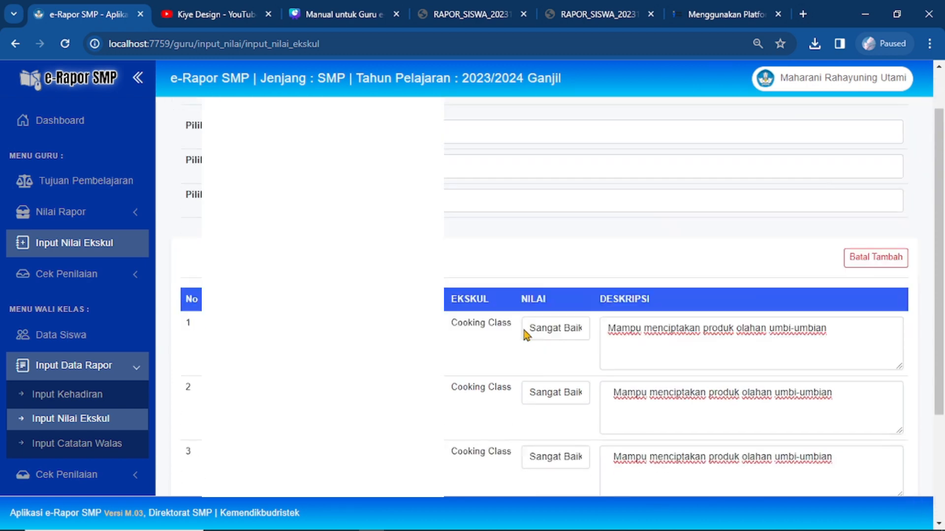
scroll(521, 339, down, 3)
click(878, 426)
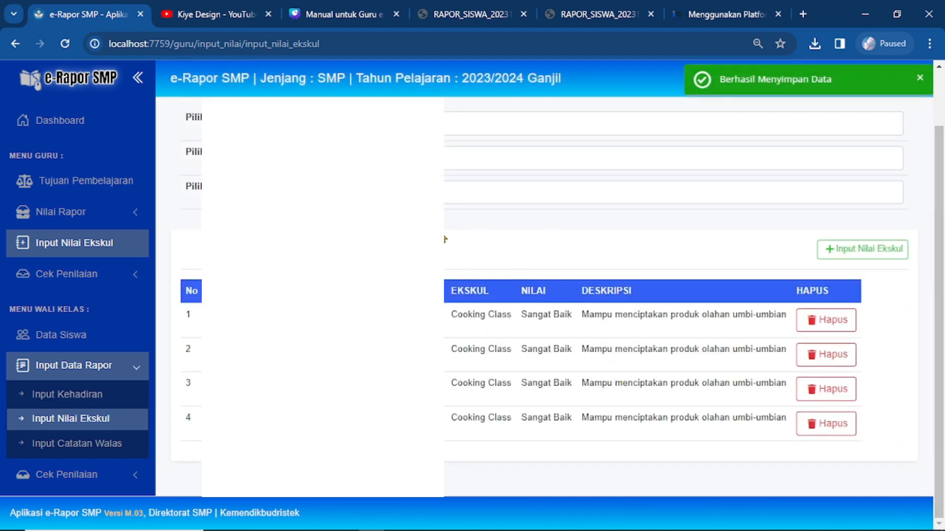
Review the saved Cooking Class grades and check the teacher's Status Penilaian page, including the Nilai P3 column
scroll(635, 256, up, 2)
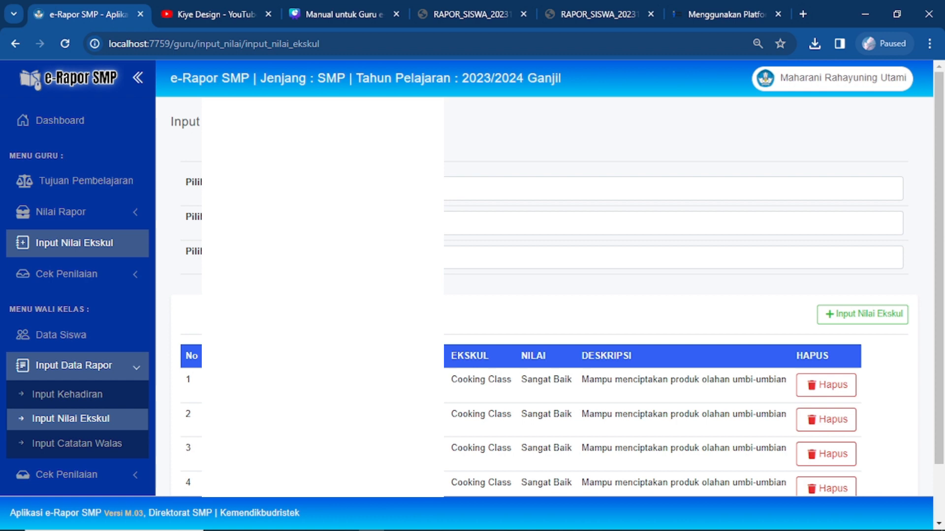
click(98, 274)
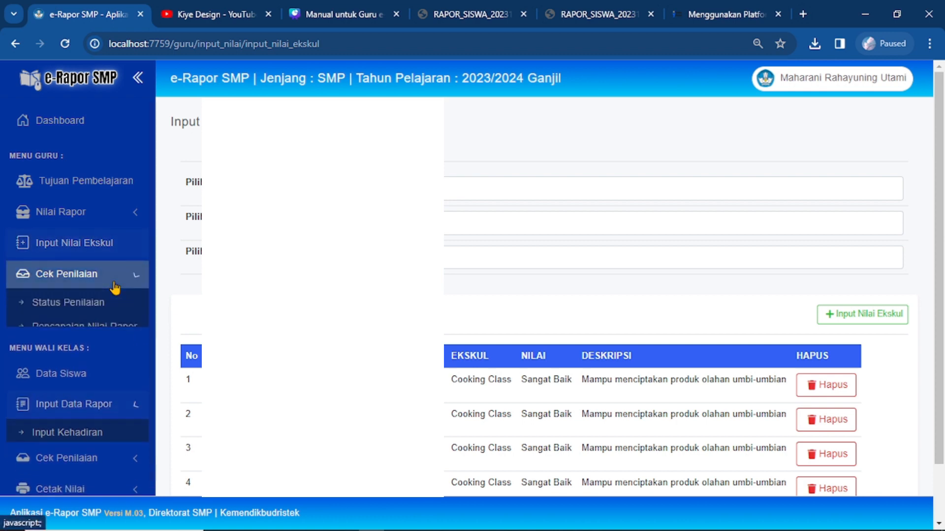
click(67, 301)
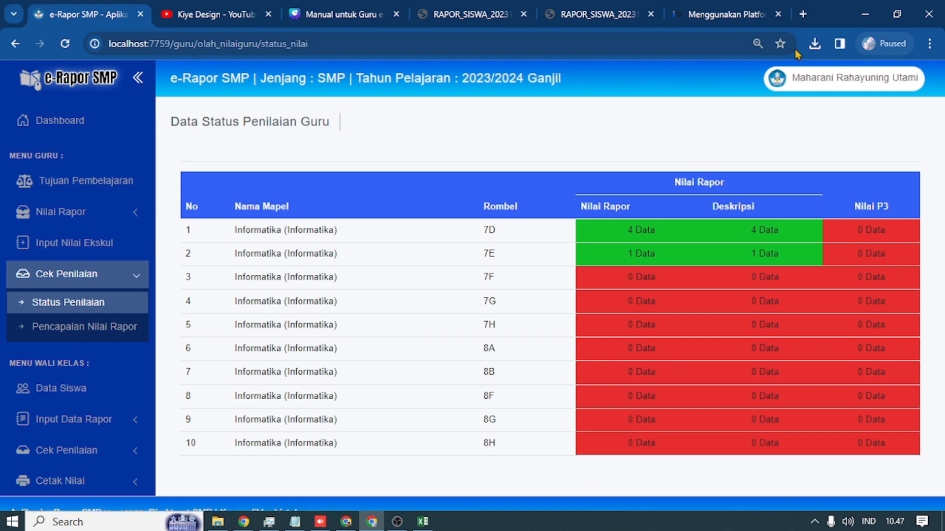
Log out of the current teacher account and log in with another teacher's account for 2023/2024 Ganjil
click(847, 78)
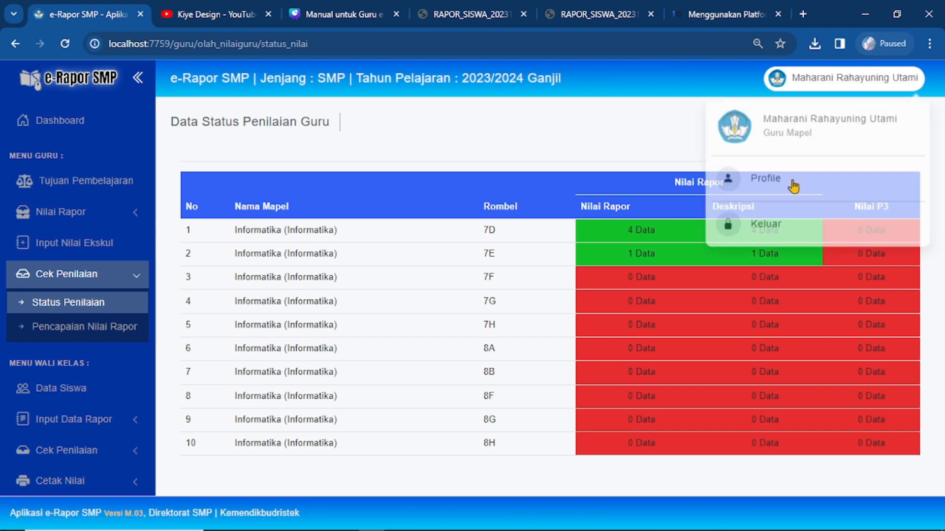
click(781, 224)
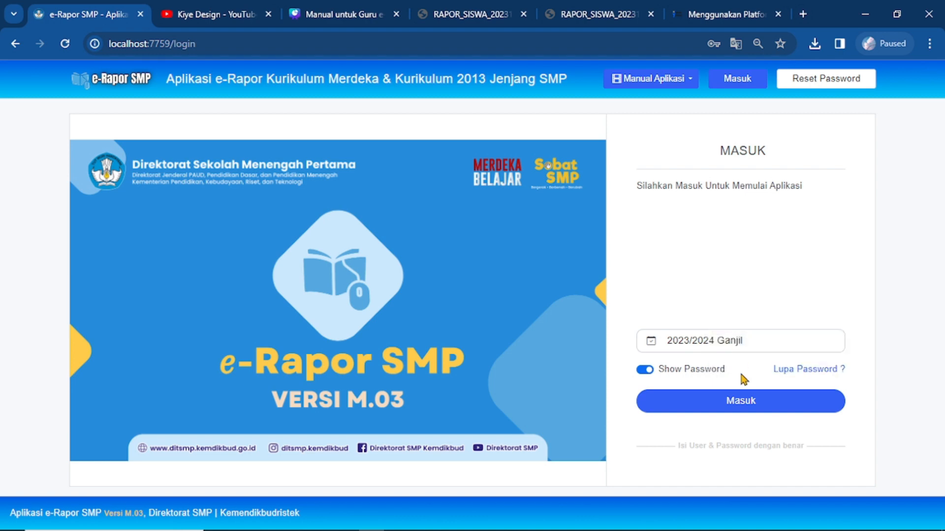
click(739, 401)
click(452, 370)
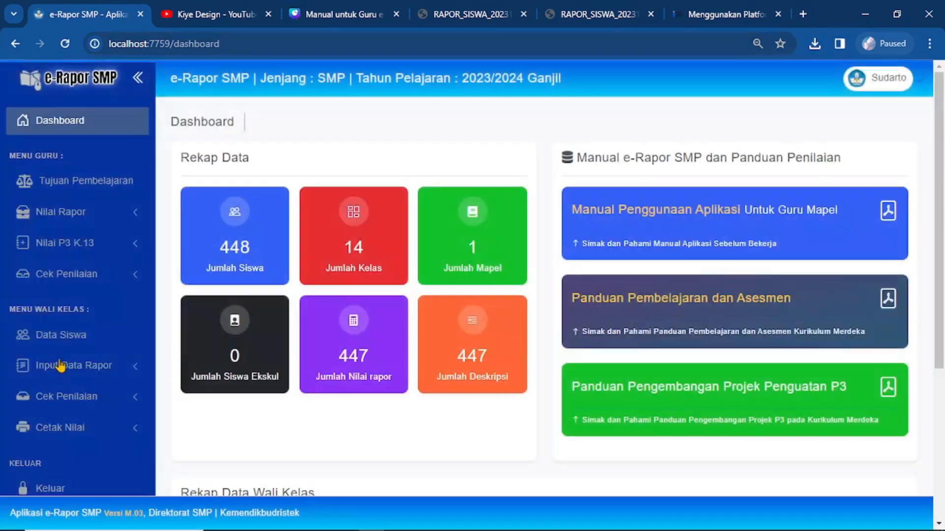
Open the Input Nilai P3 page under Nilai P3 K.13 for entering character grades
click(61, 243)
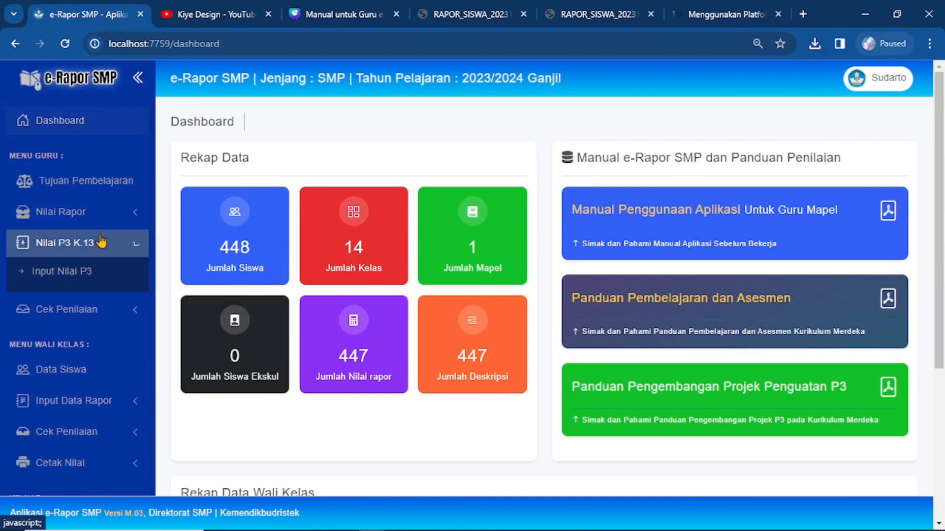
click(82, 272)
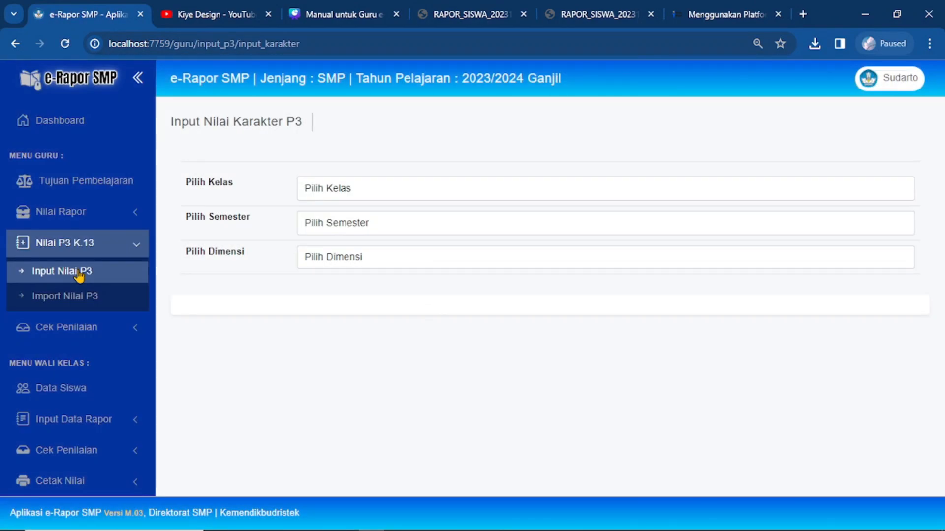
Try to load the P3 character grades for class 8C, Semester 1, dimension Beriman, Bertakwa Kepada Tuhan Yang Maha Esa, dan Berakhlak Mulia
click(373, 198)
click(372, 220)
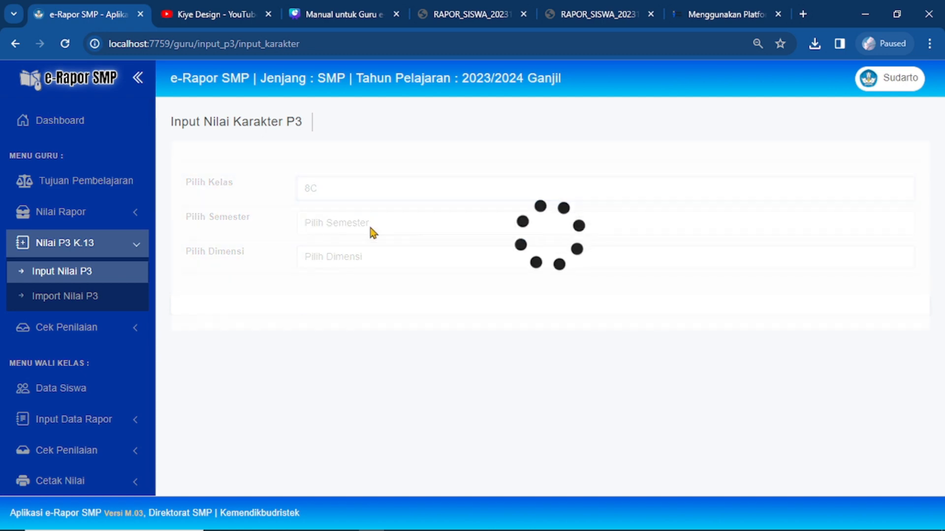
click(370, 228)
click(363, 254)
click(375, 265)
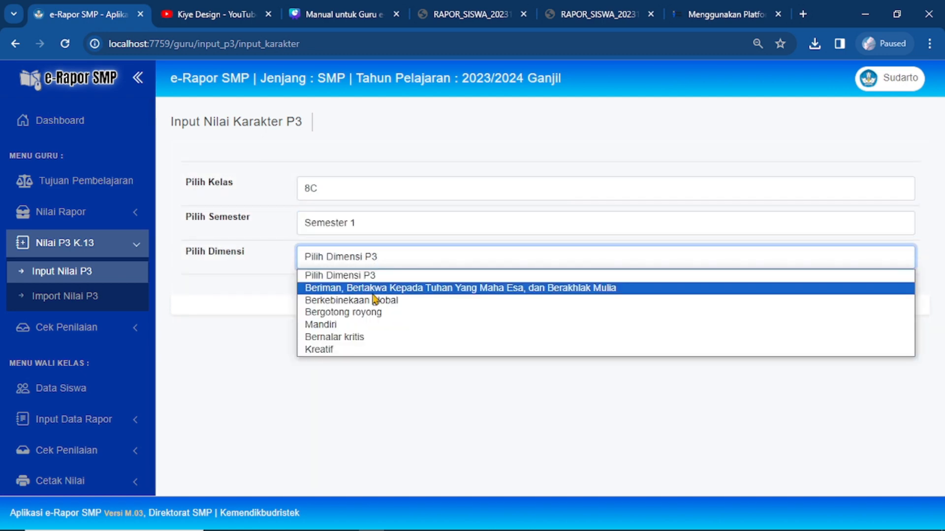
click(372, 293)
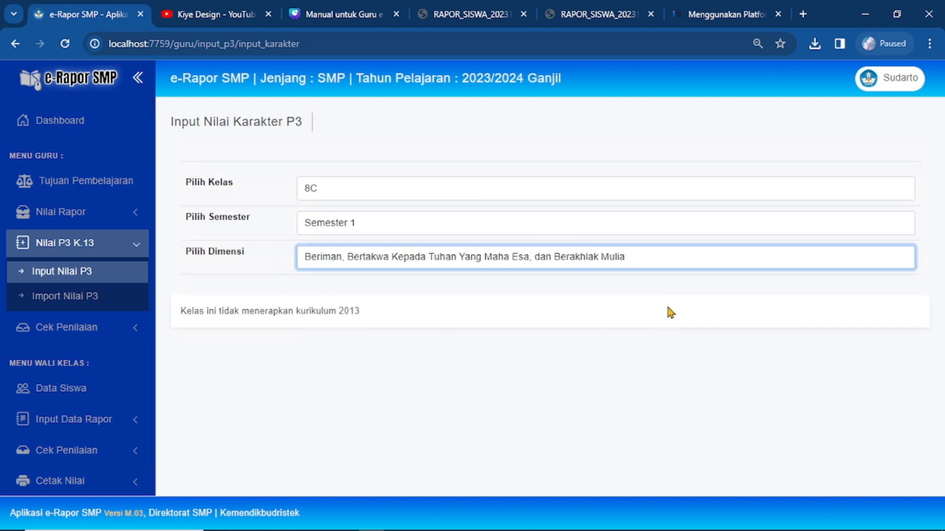
Load the P3 grade table for class 9A, Semester 1, dimension Beriman, Bertakwa Kepada Tuhan Yang Maha Esa, dan Berakhlak Mulia
click(414, 196)
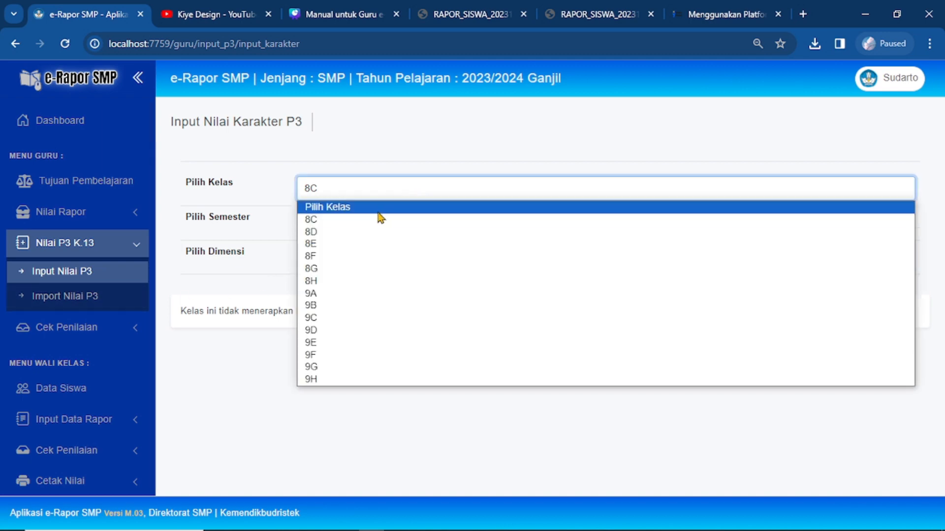
click(337, 295)
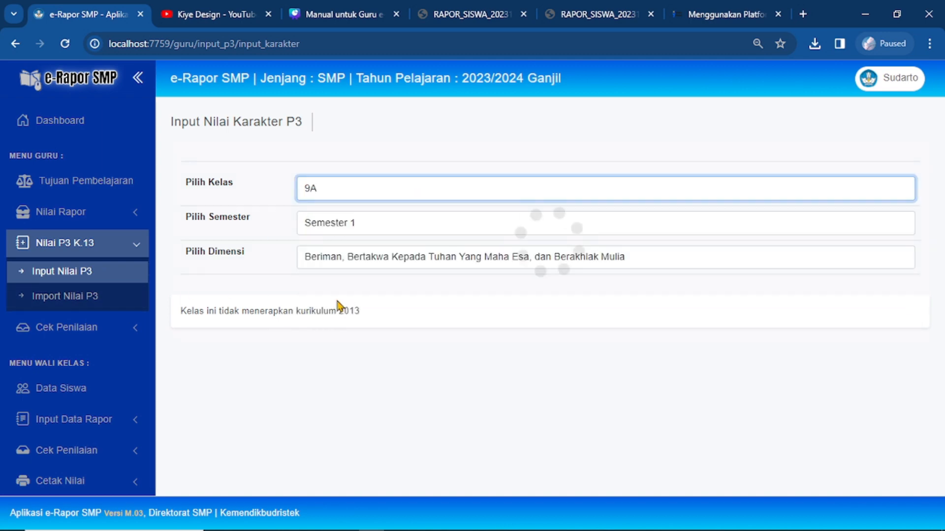
click(360, 221)
click(352, 257)
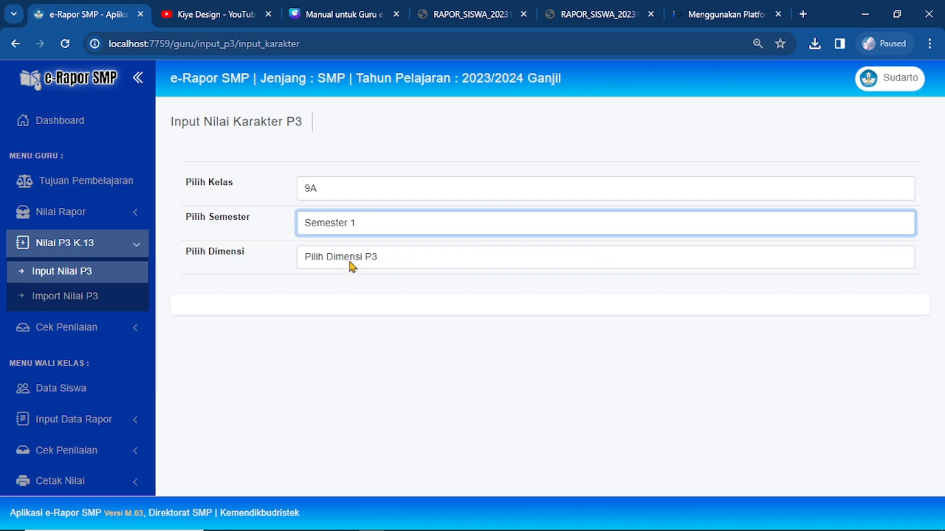
click(350, 262)
click(355, 287)
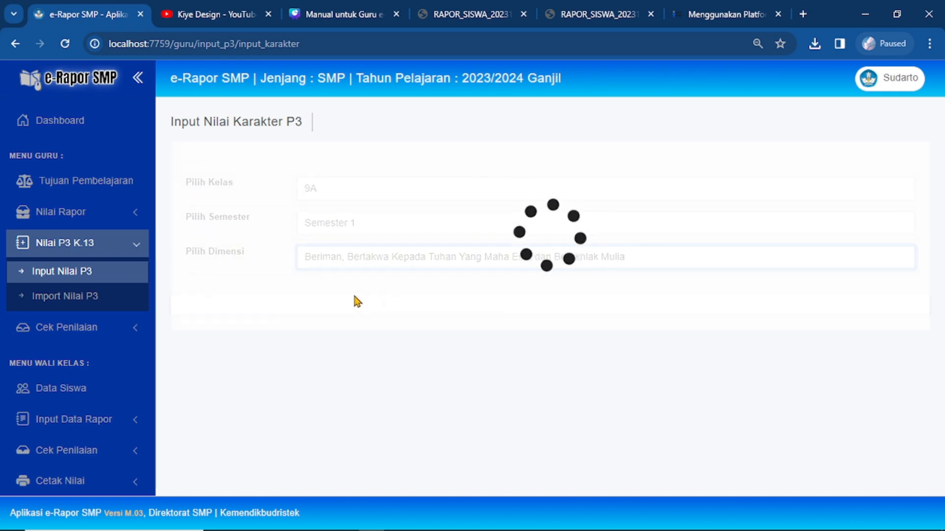
Examine the students' P3 grades and the Pilih Nilai Untuk Semua options for each of the five Akhlak elements
scroll(420, 375, down, 15)
scroll(678, 360, up, 6)
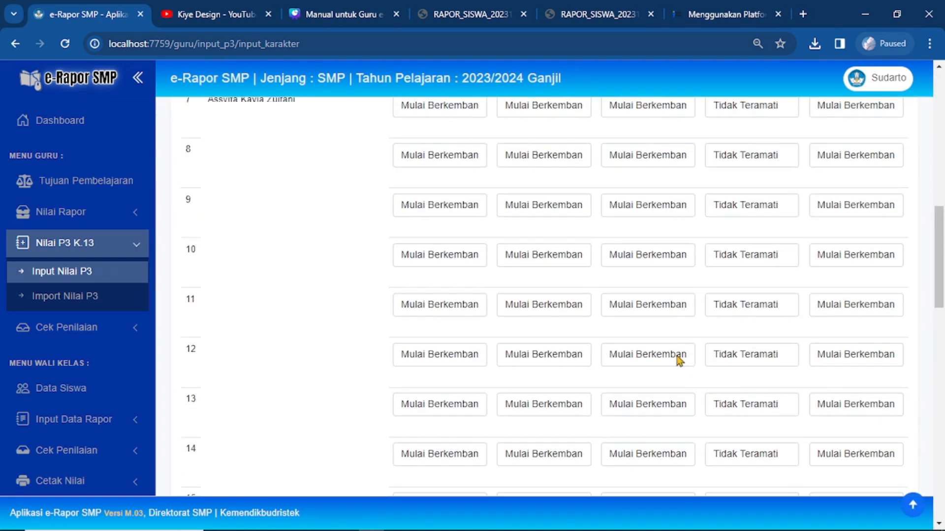
scroll(678, 361, up, 11)
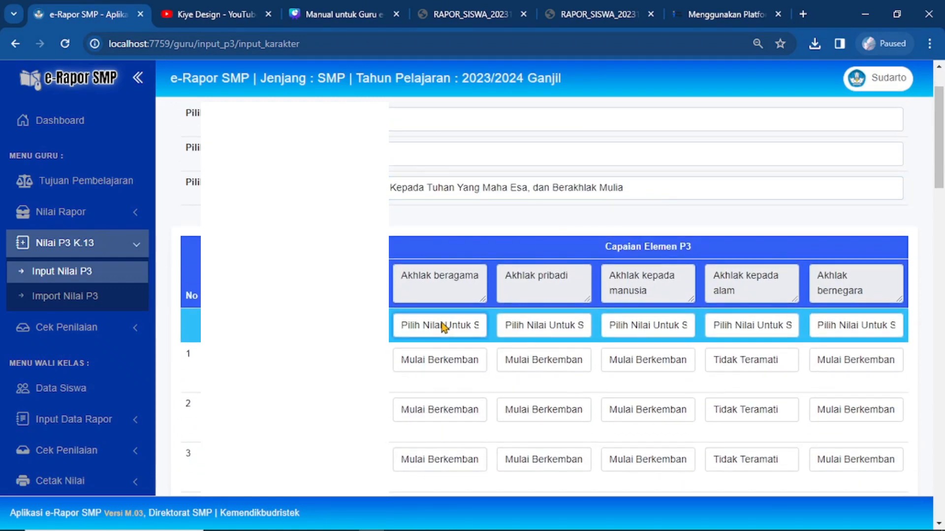
click(444, 325)
click(541, 326)
click(557, 325)
click(630, 327)
click(630, 327)
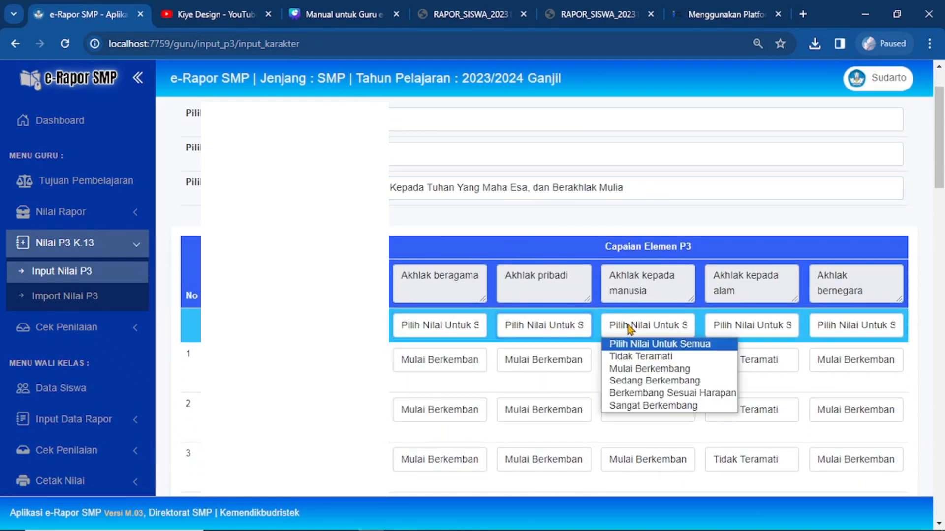
click(724, 327)
click(724, 327)
click(740, 326)
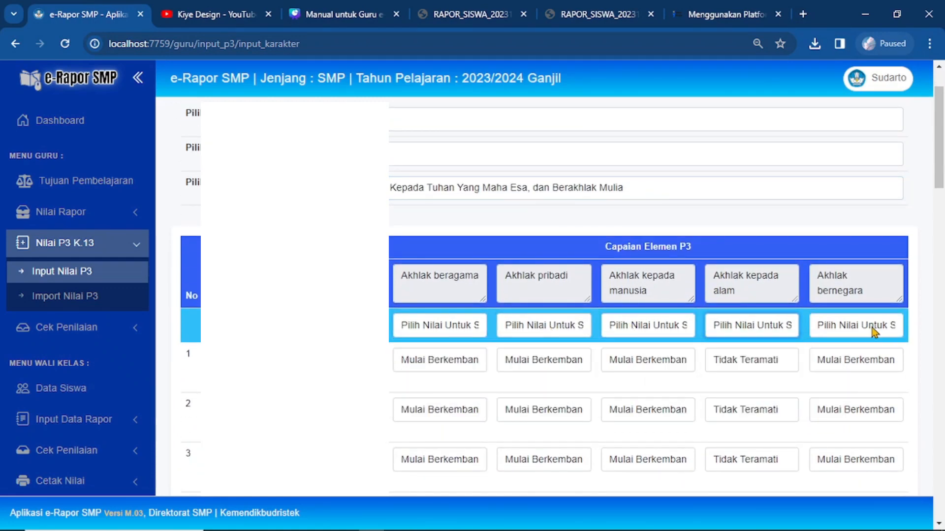
click(872, 332)
click(872, 332)
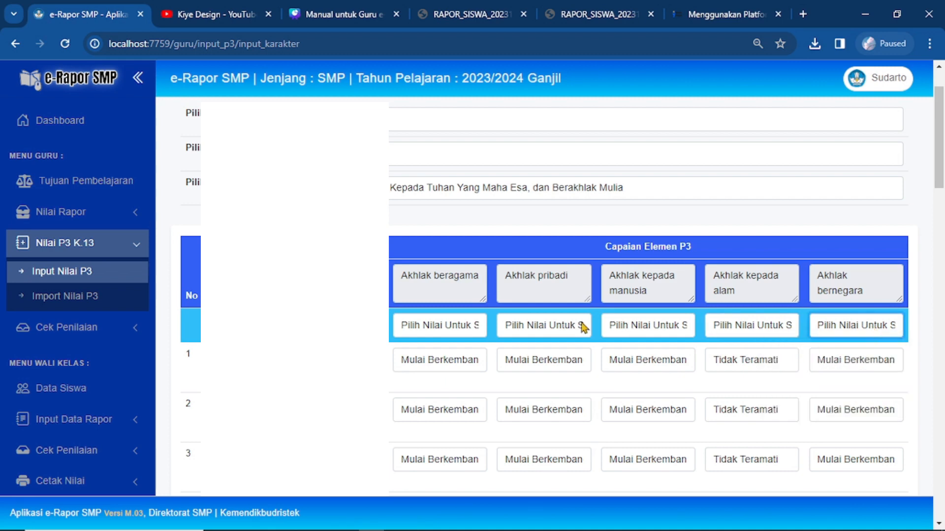
scroll(542, 295, down, 5)
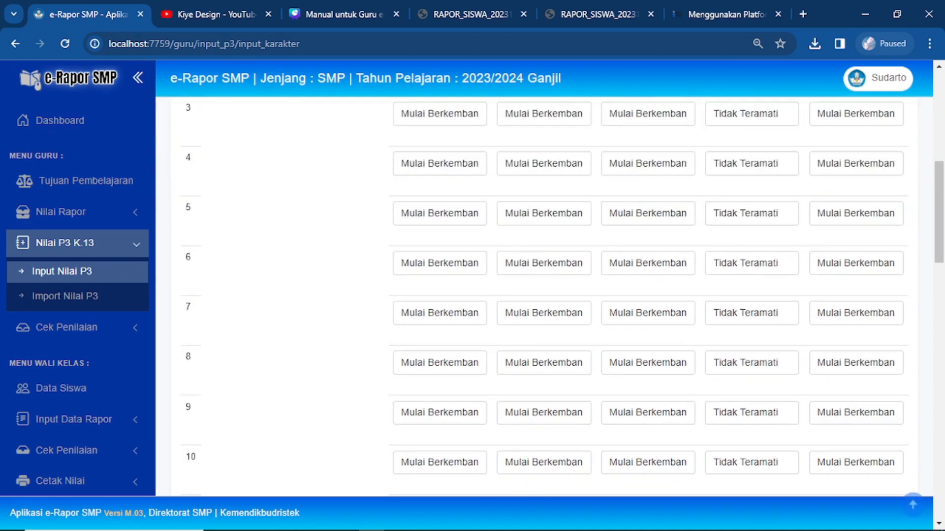
scroll(541, 295, up, 6)
Return to the e-Rapor Dashboard and switch to YouTube to look over the Kiye Design channel's videos
click(60, 123)
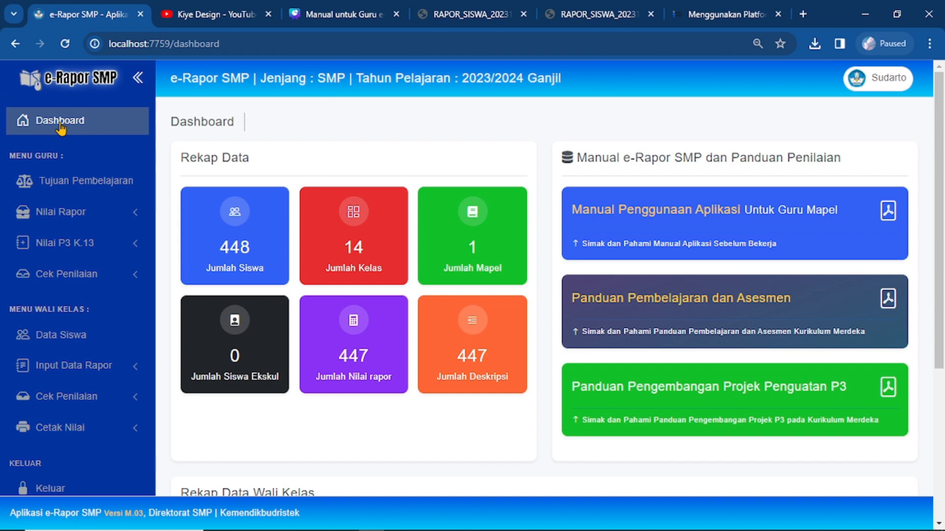
click(207, 13)
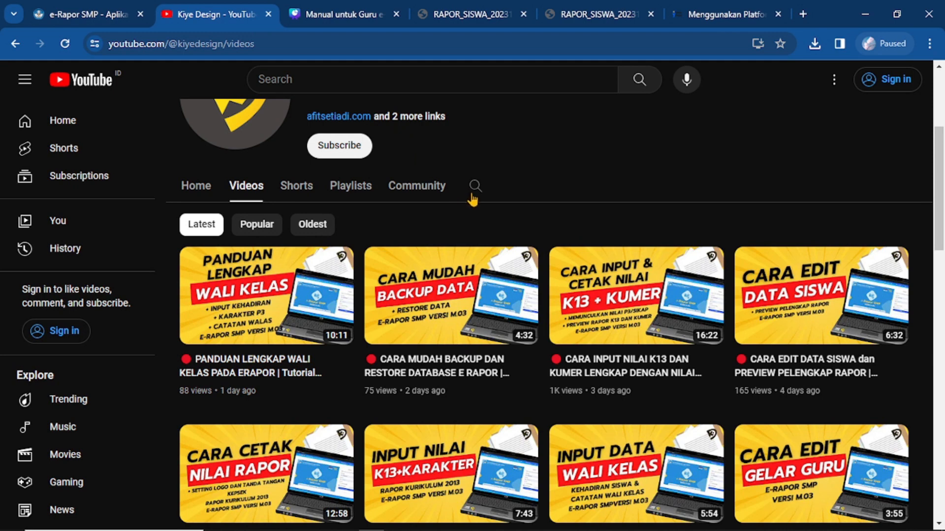
scroll(564, 179, up, 3)
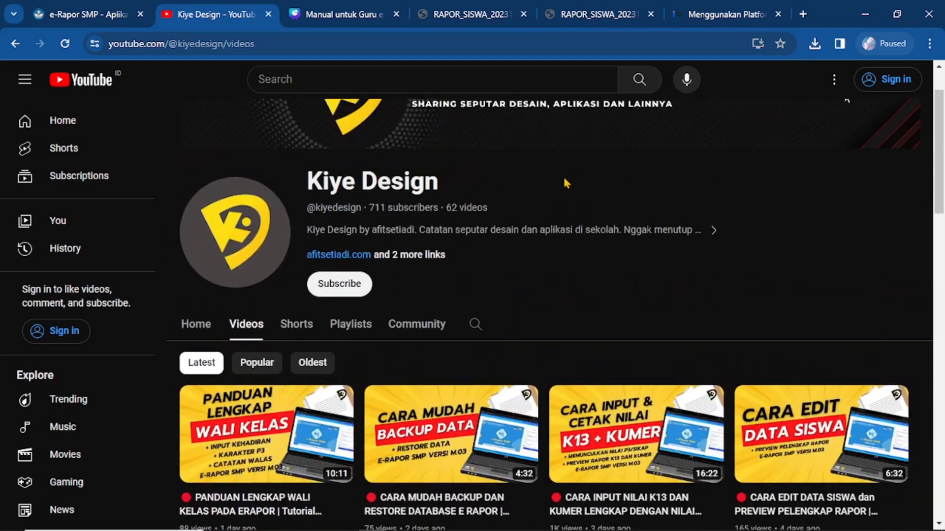
scroll(564, 178, down, 2)
scroll(566, 183, down, 2)
scroll(566, 183, up, 5)
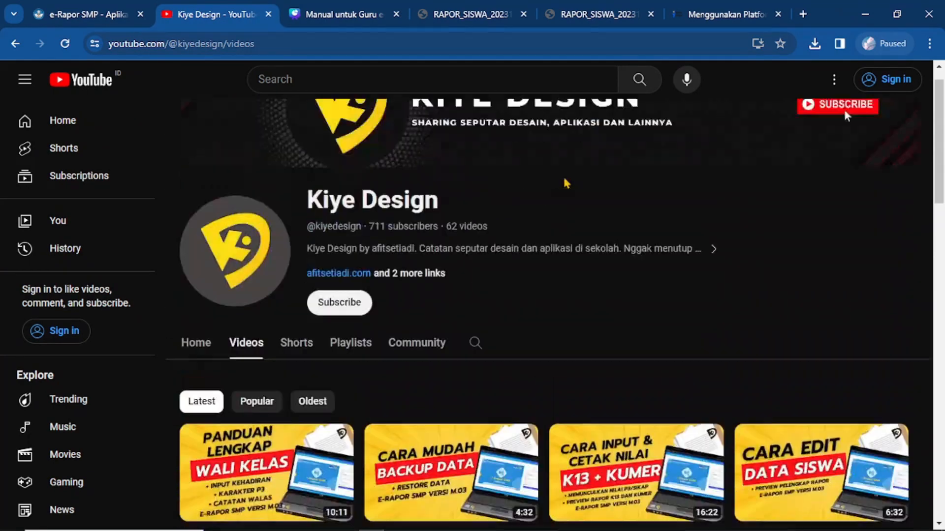